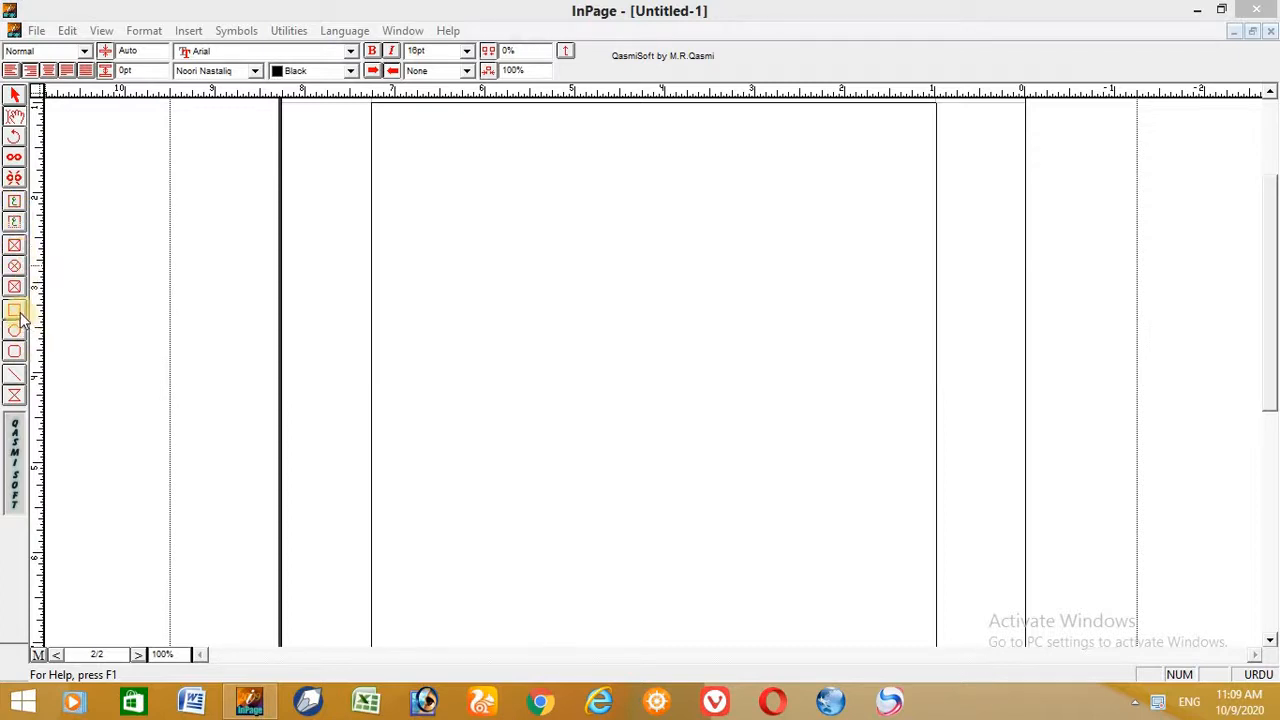
- Draw a text box about 2.31" wide and 2.96" high near the right margin of page 2
click(12, 398)
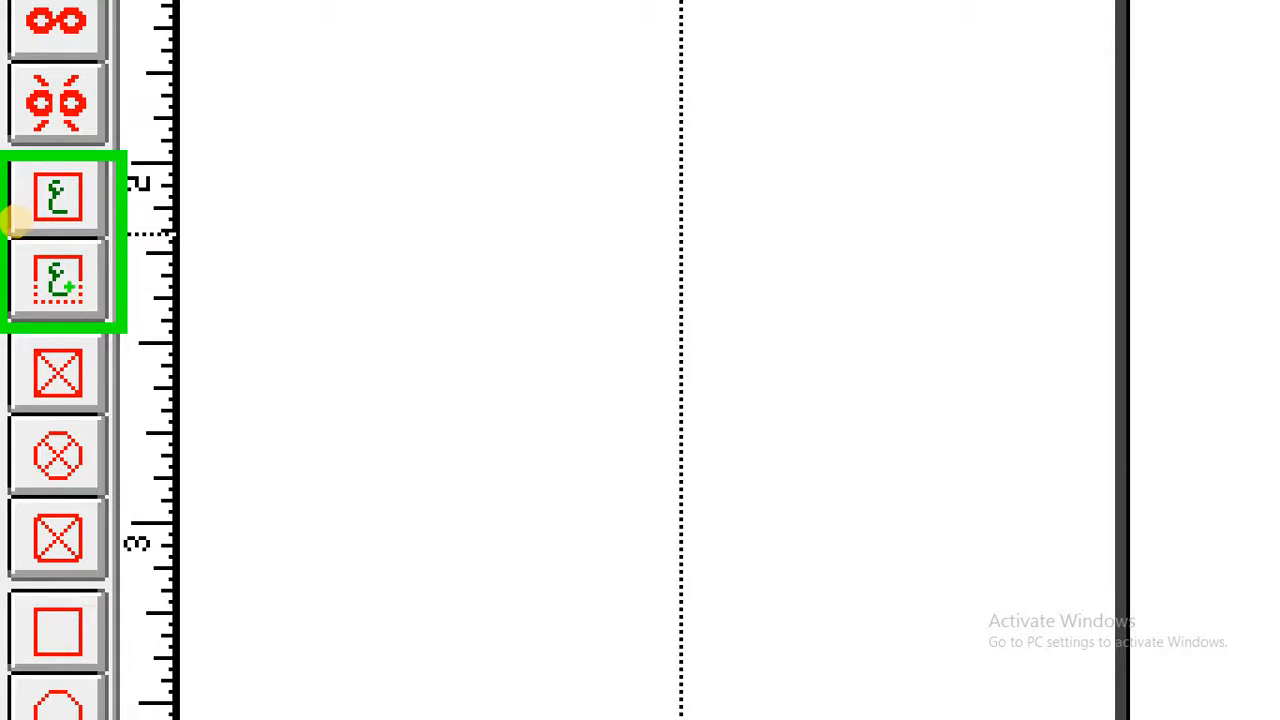
click(57, 203)
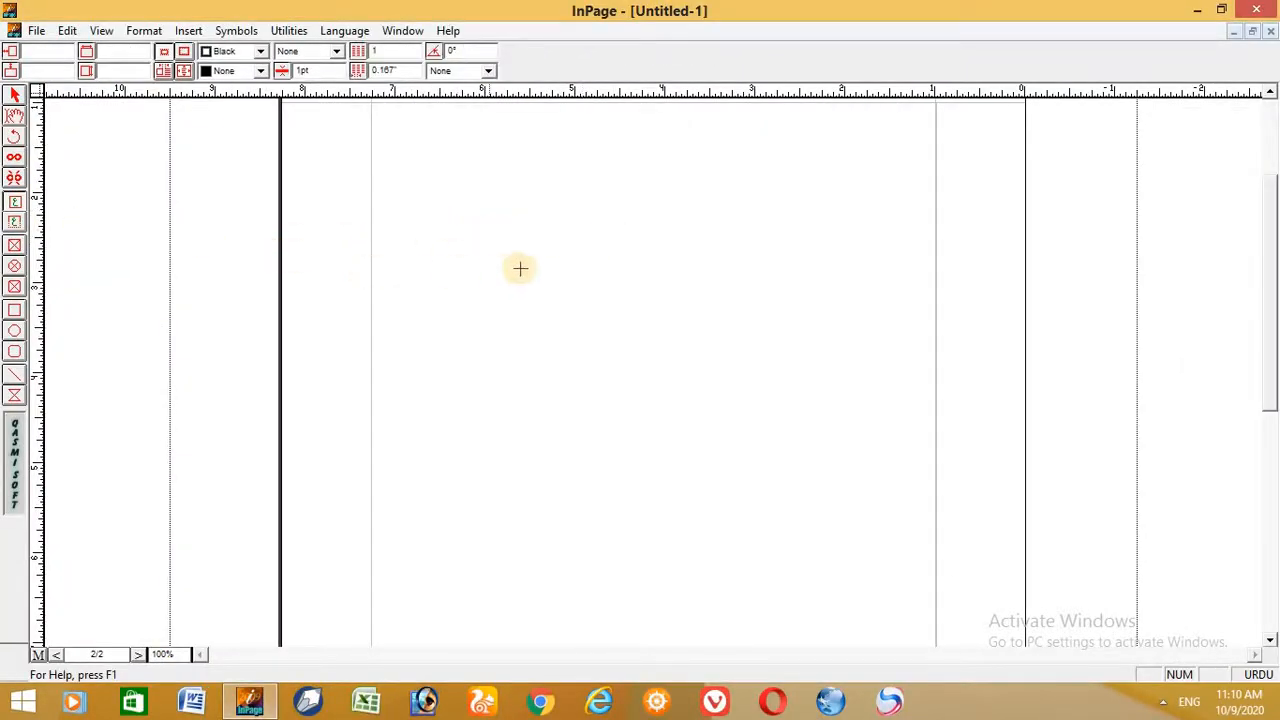
drag(694, 199, 903, 465)
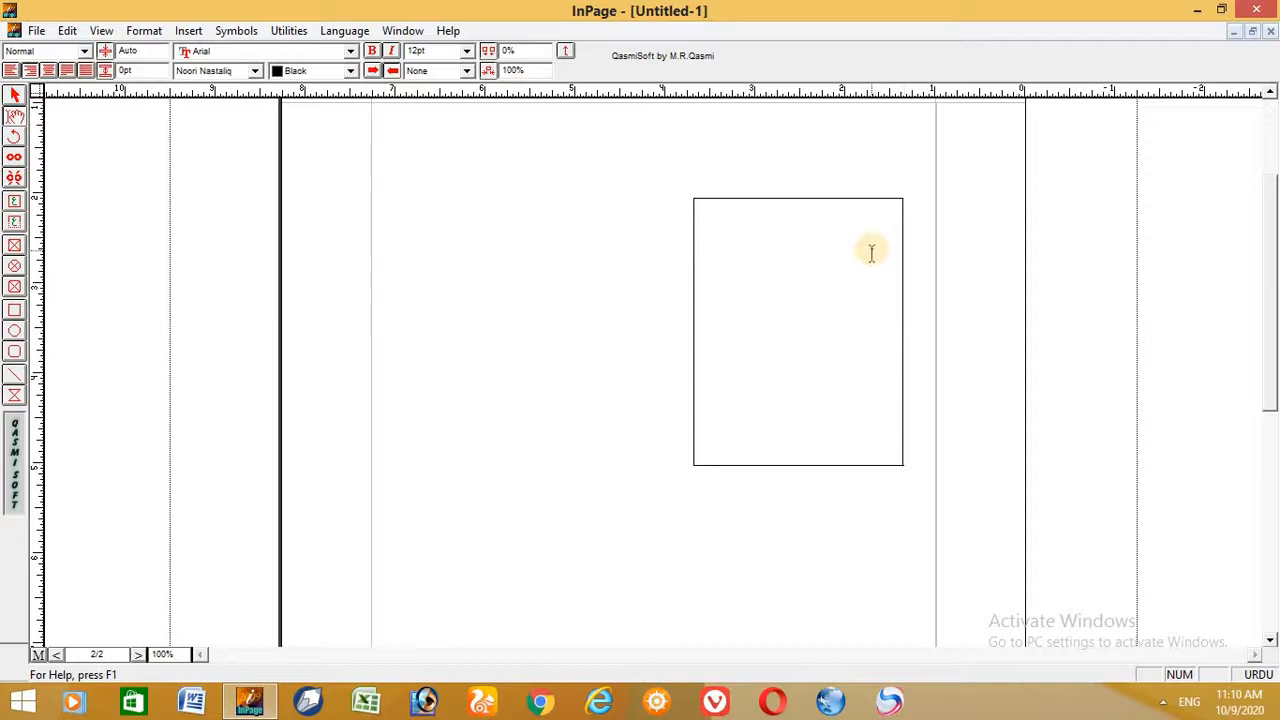
- Enlarge the new text box to about 3.69" wide and 3.28" high
click(14, 96)
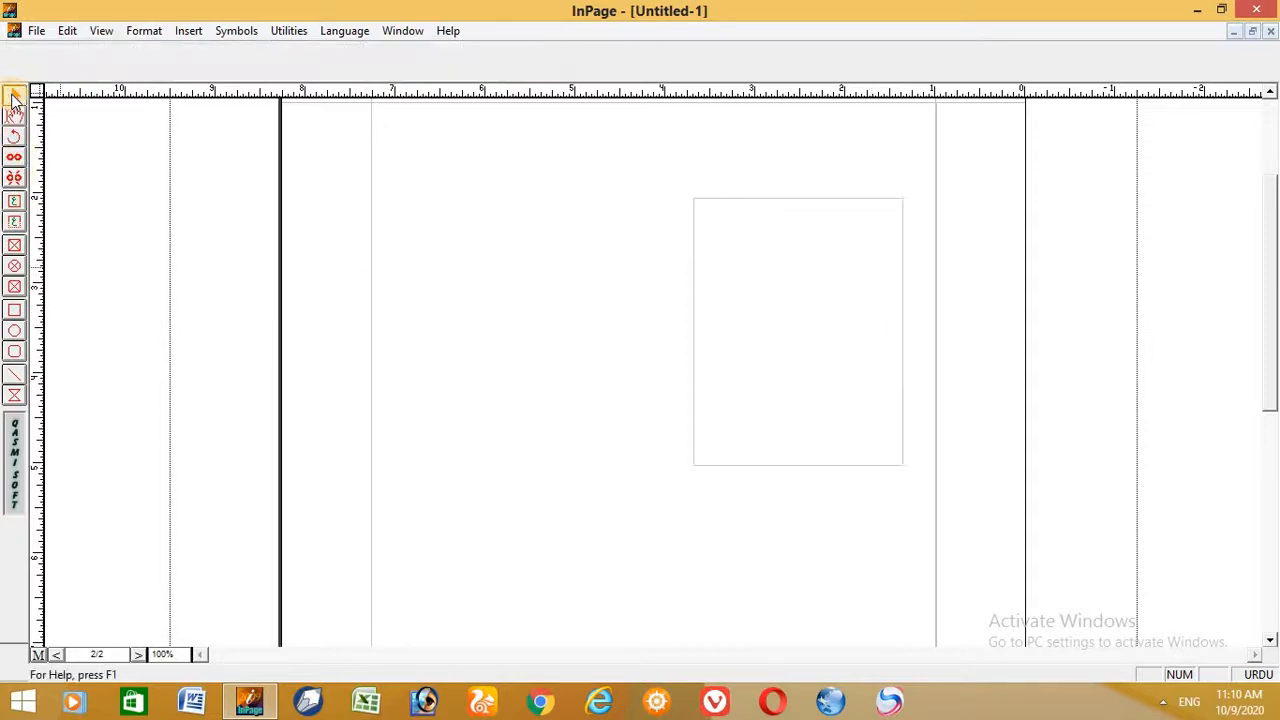
click(742, 318)
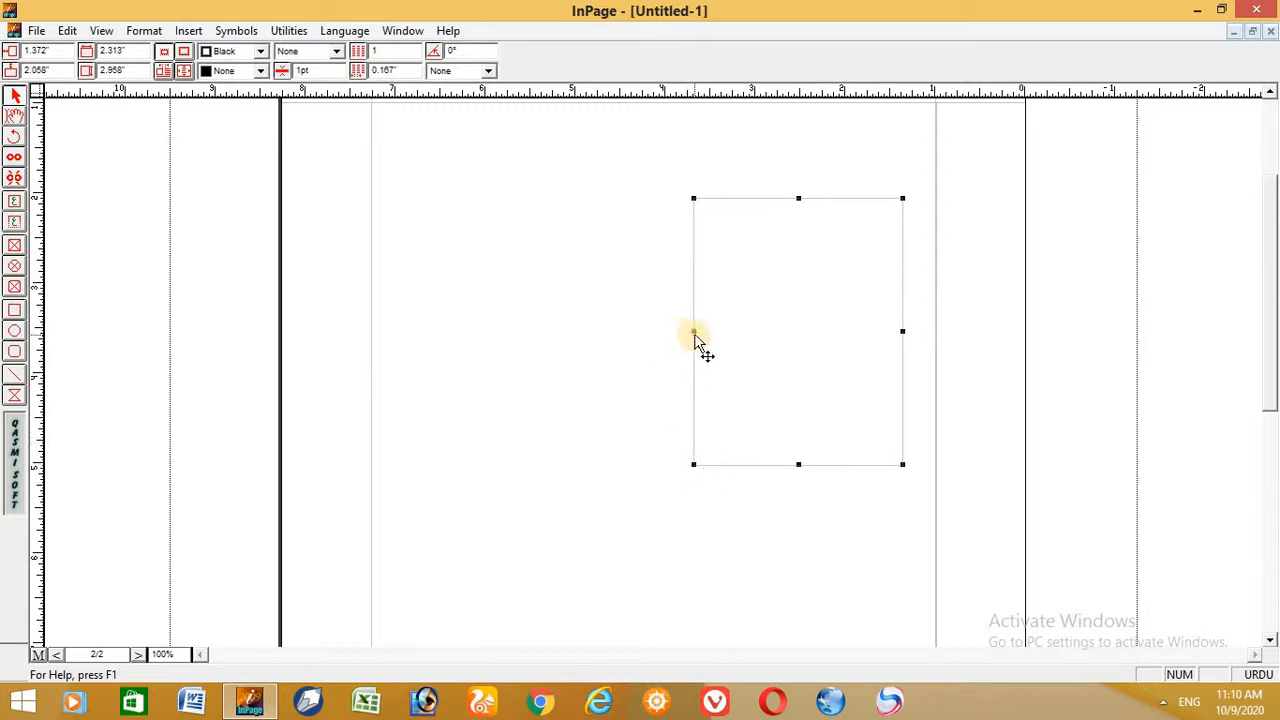
drag(695, 332, 570, 310)
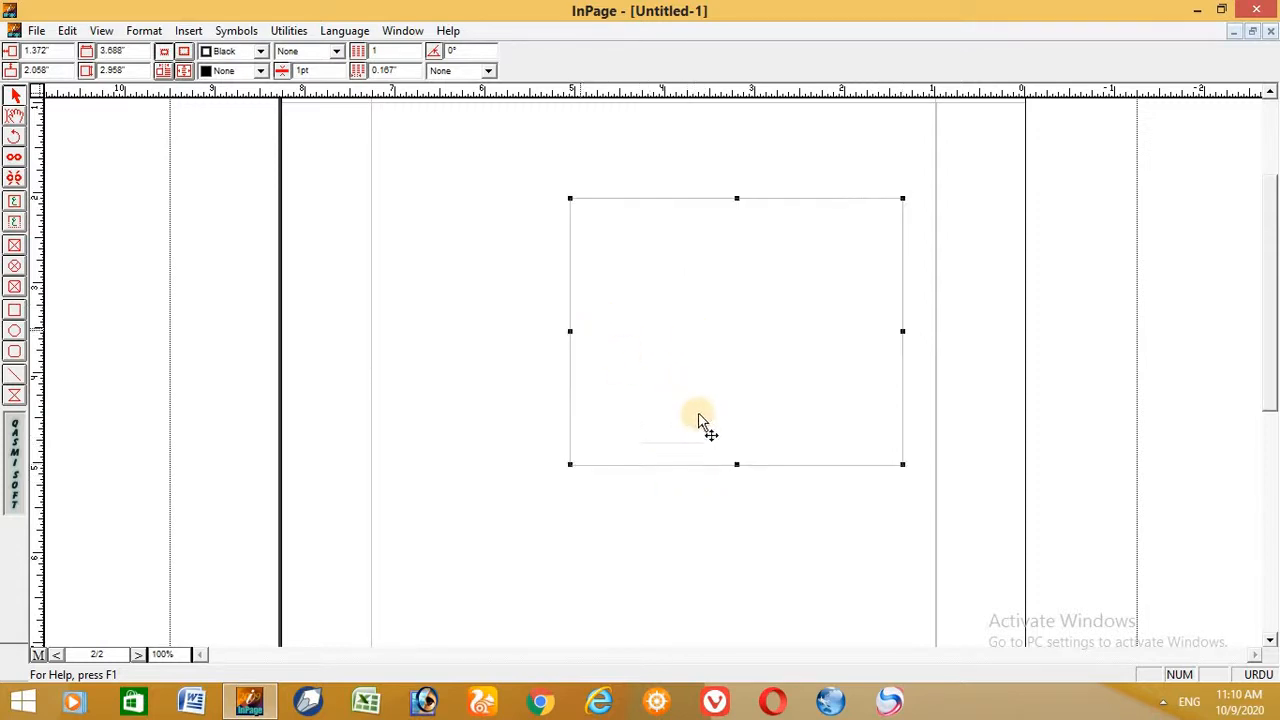
drag(737, 463, 731, 490)
- Paste the copied Urdu paragraph into the text box repeatedly until it overfills the frame
click(14, 116)
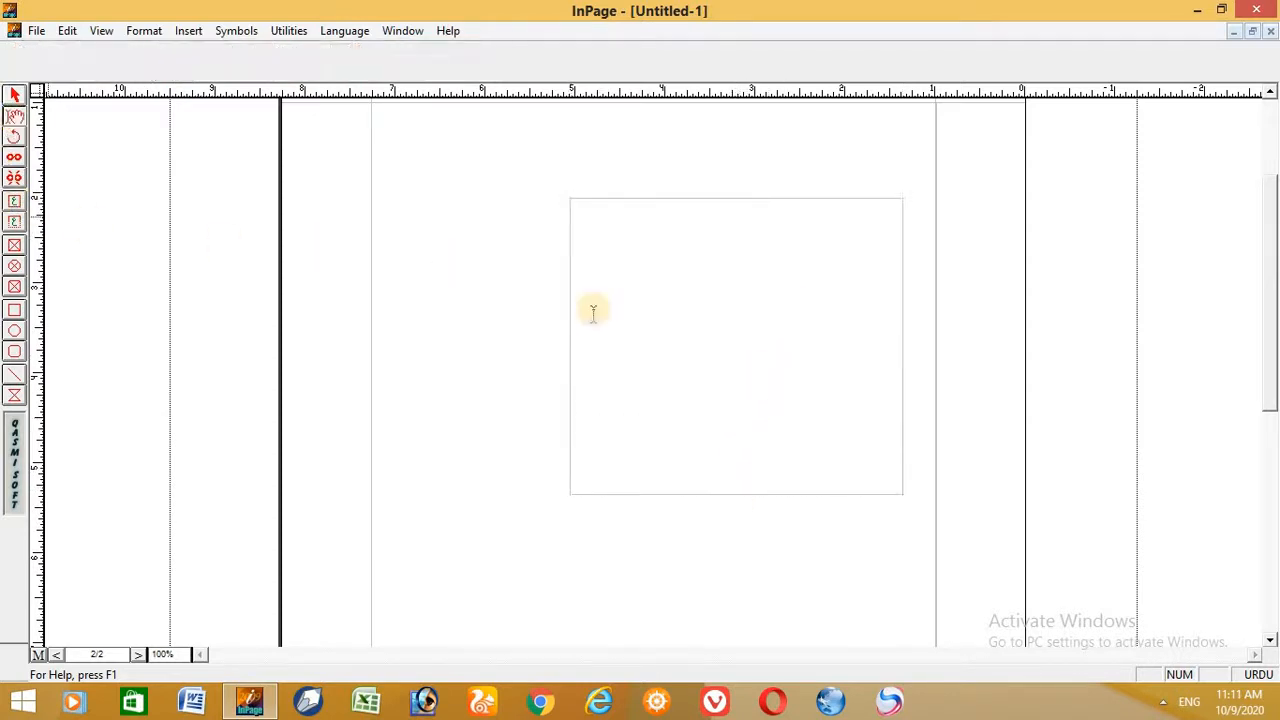
click(884, 249)
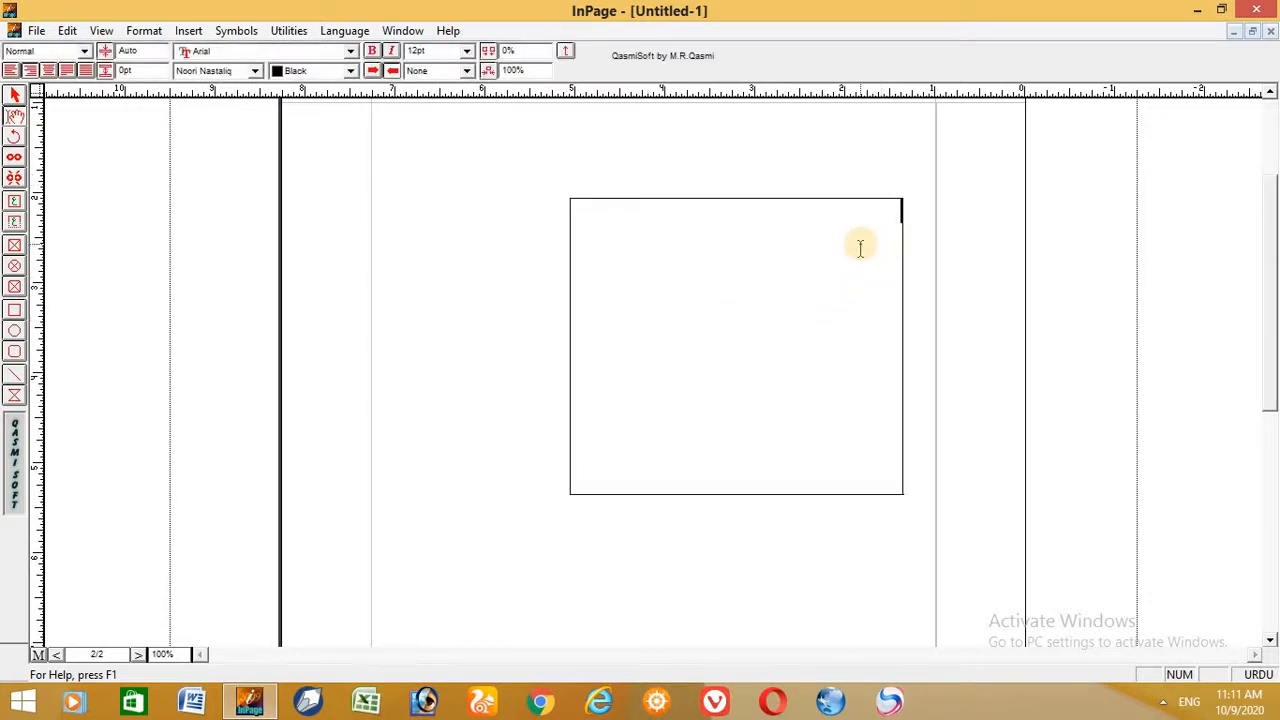
key(ctrl+v)
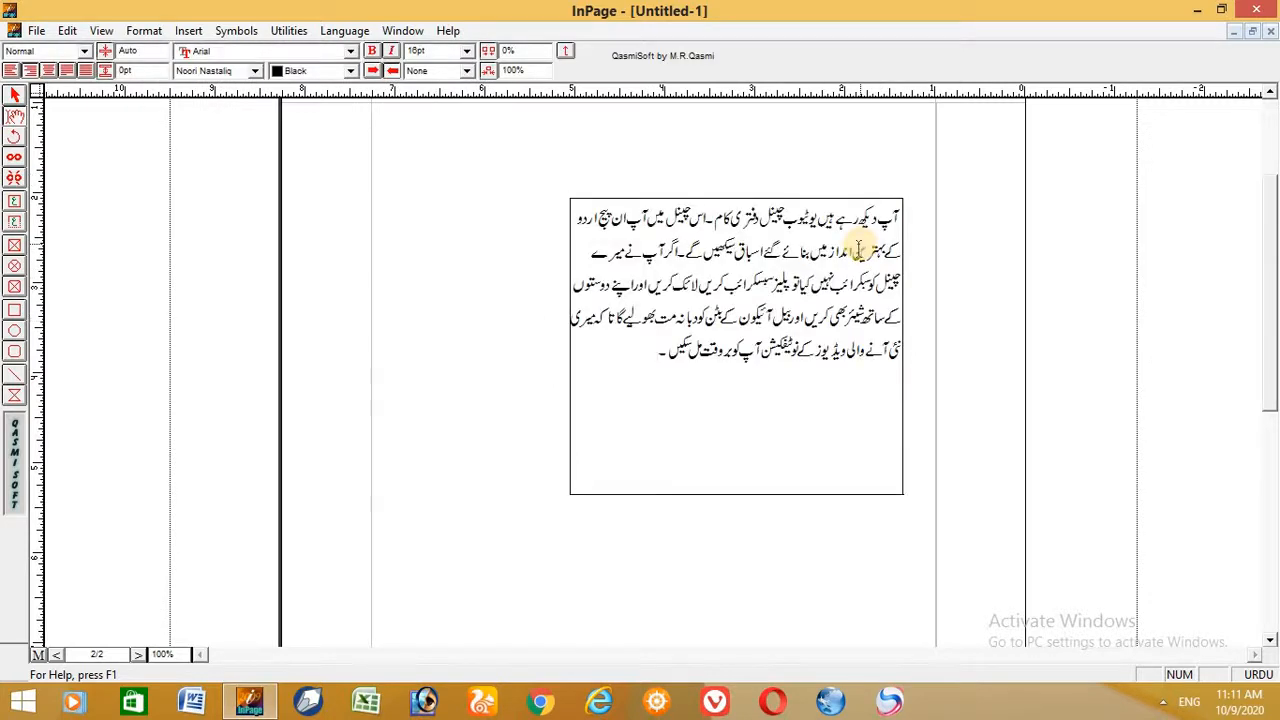
key(ctrl+v)
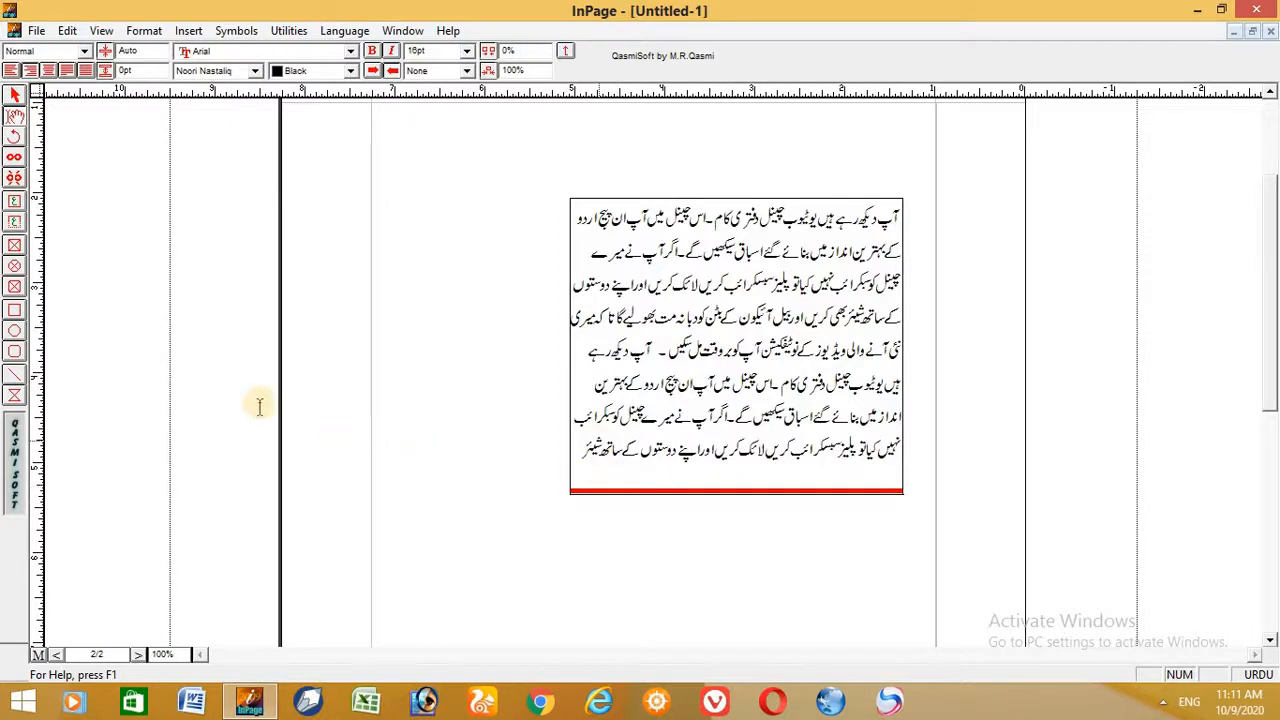
- Resize the overfilled text box to about 4.38" wide and 4.81" high to fit all its text
click(14, 96)
click(735, 388)
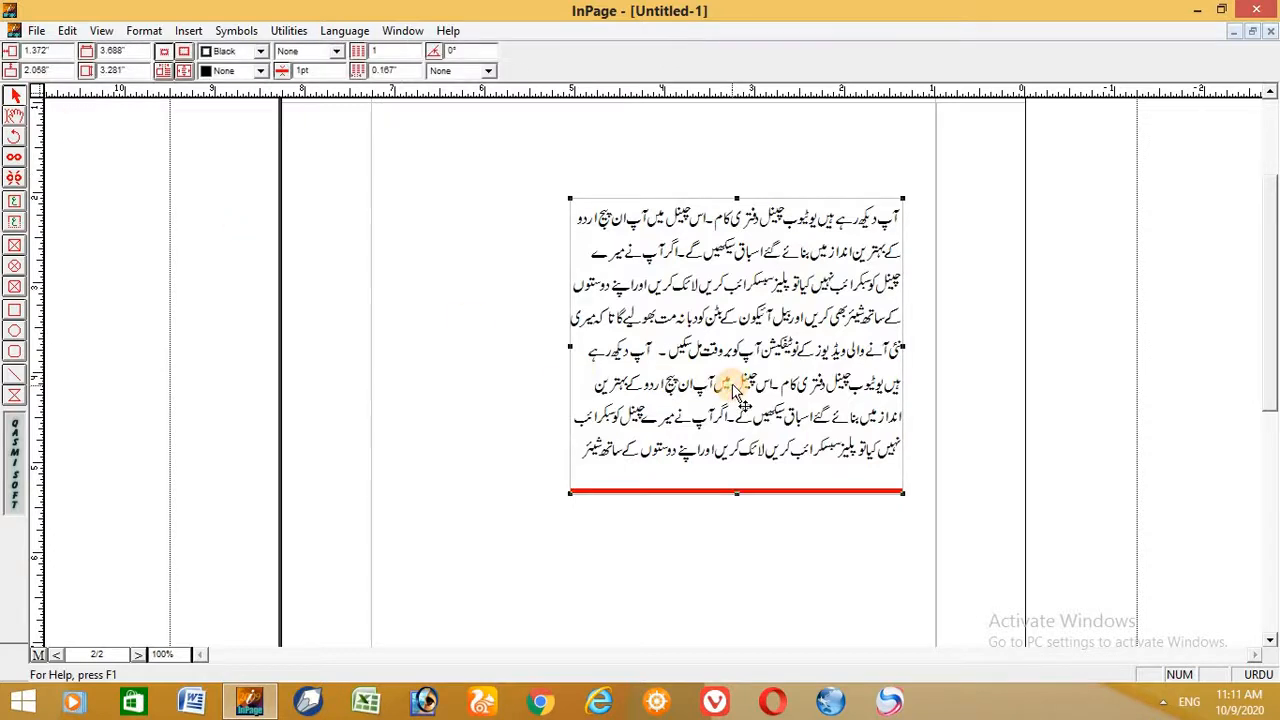
drag(736, 493, 804, 317)
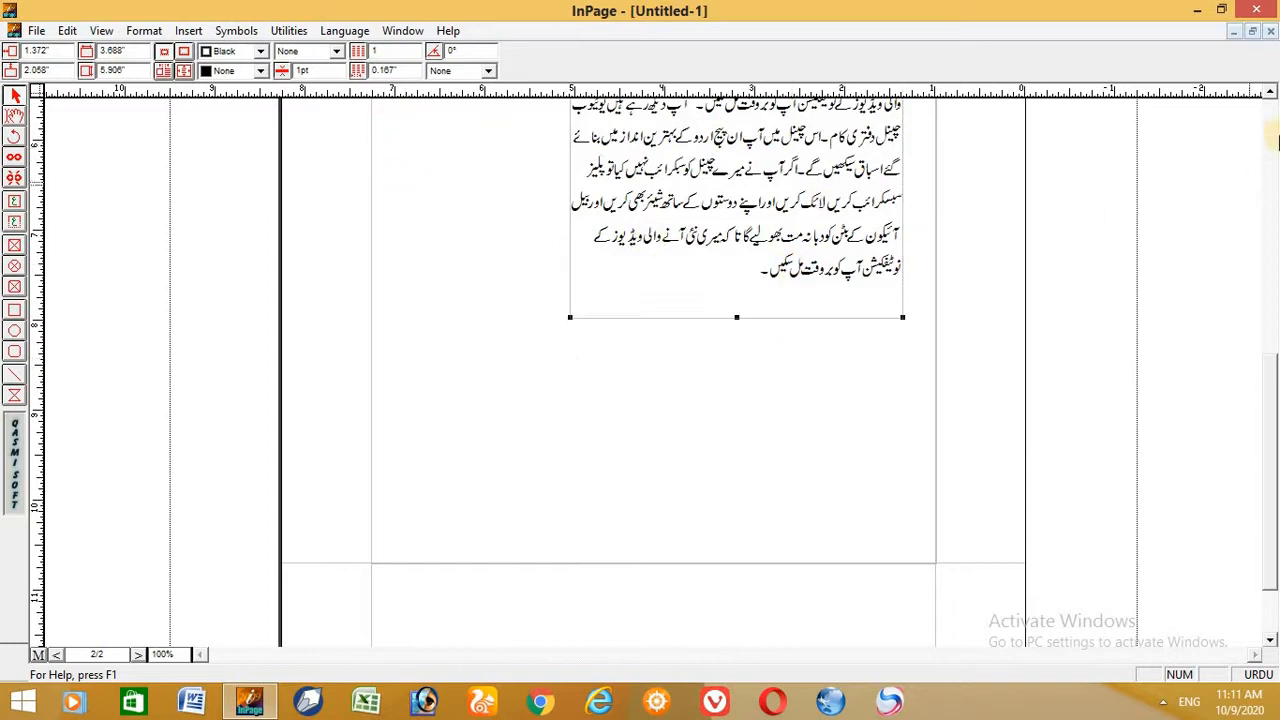
scroll(1272, 96, up, 4)
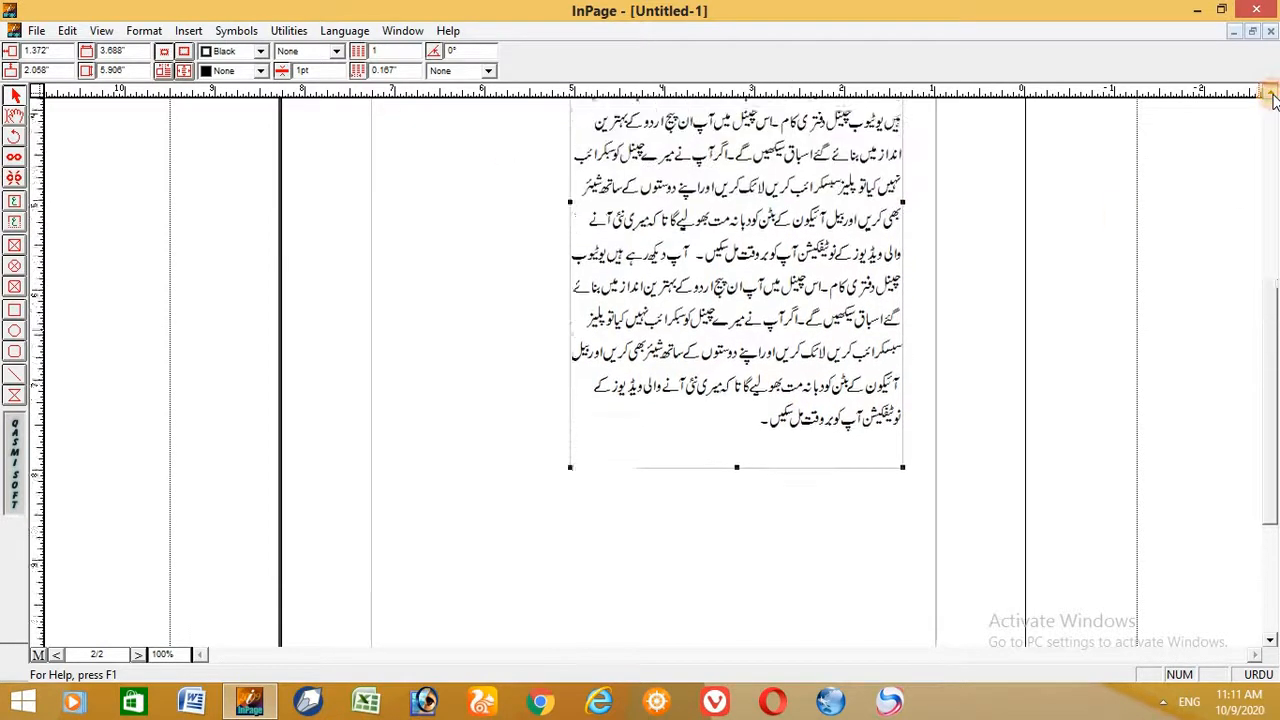
drag(568, 258, 524, 300)
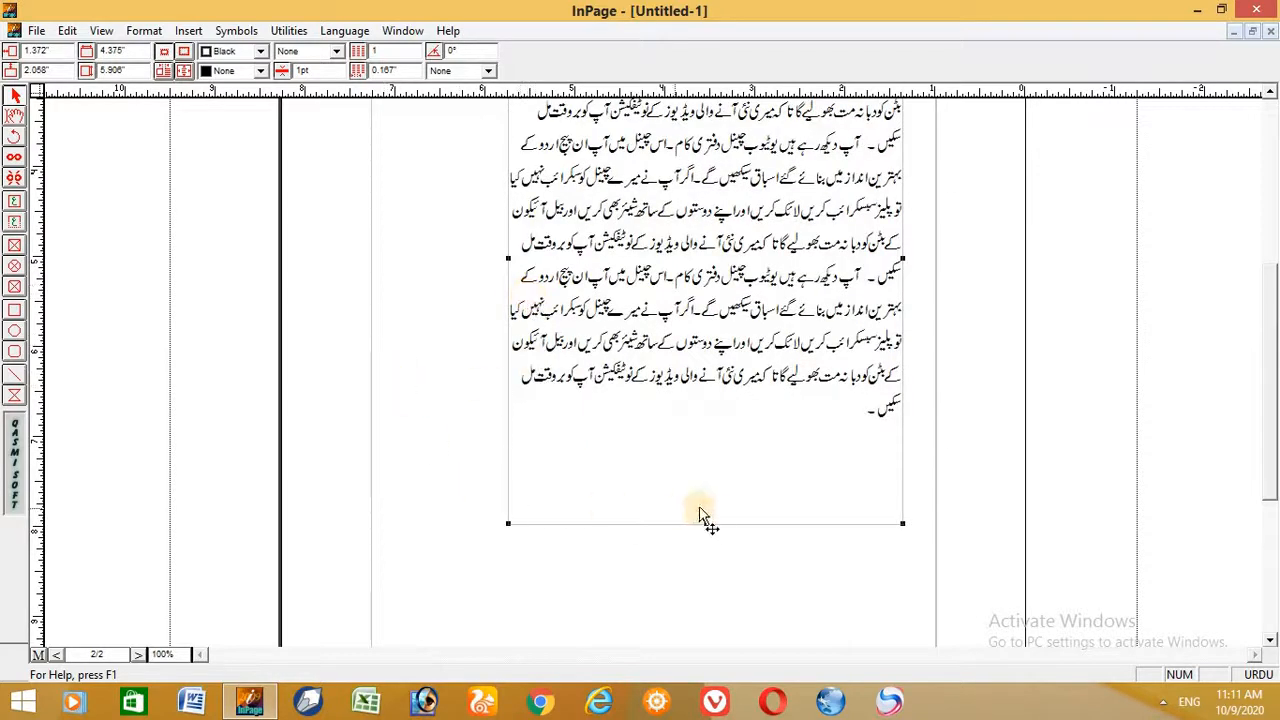
drag(705, 525, 708, 422)
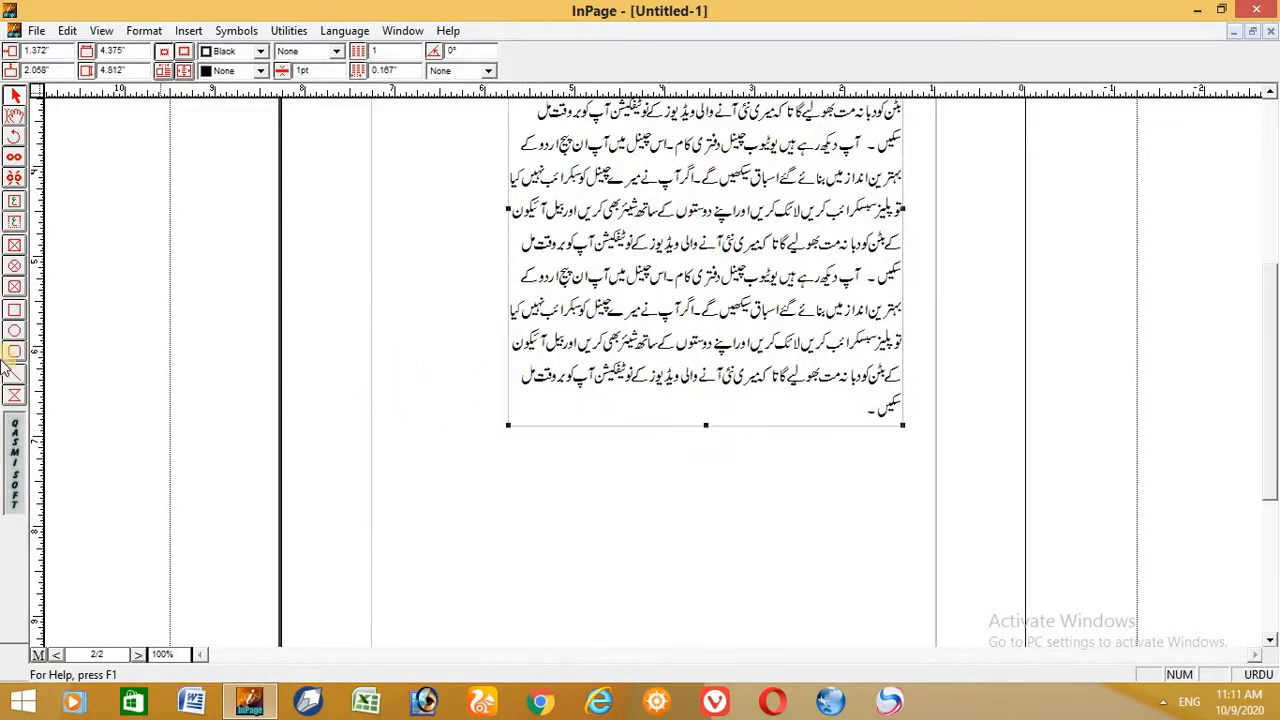
- Draw an auto-extending text box about 5.46" wide below the paragraph box and narrow it to about 5.39"
click(14, 222)
drag(416, 469, 906, 563)
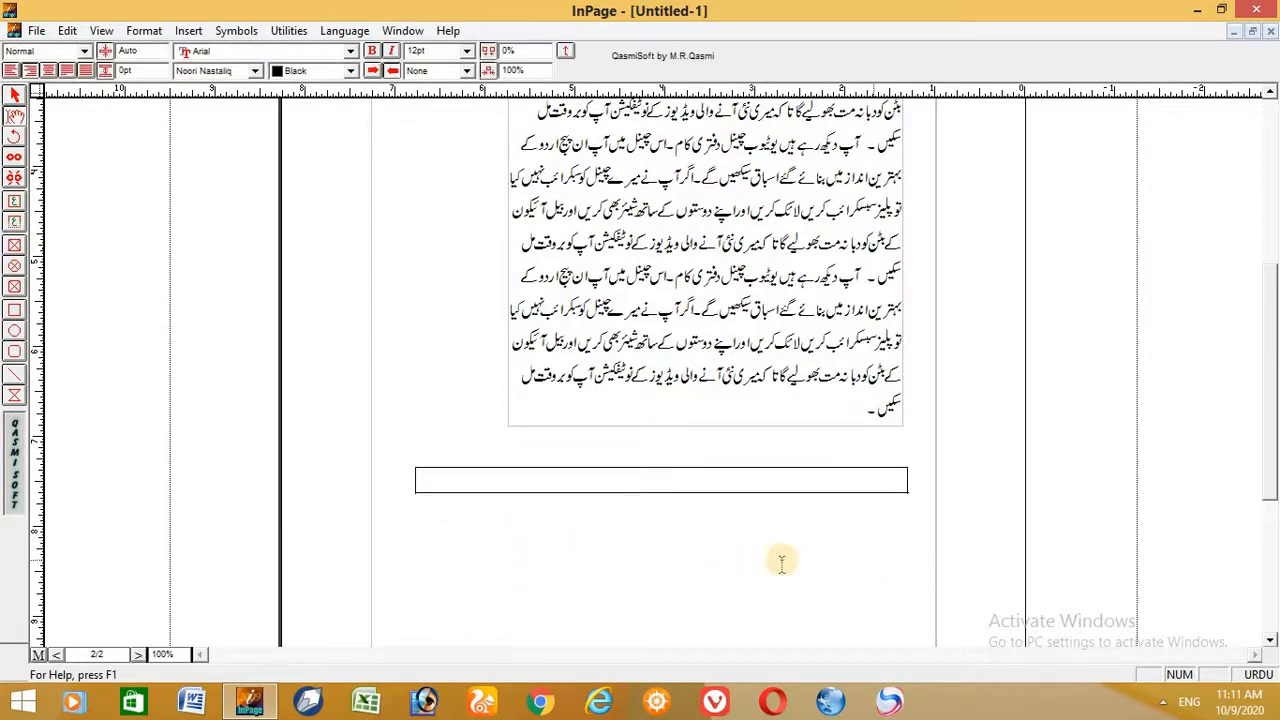
click(16, 96)
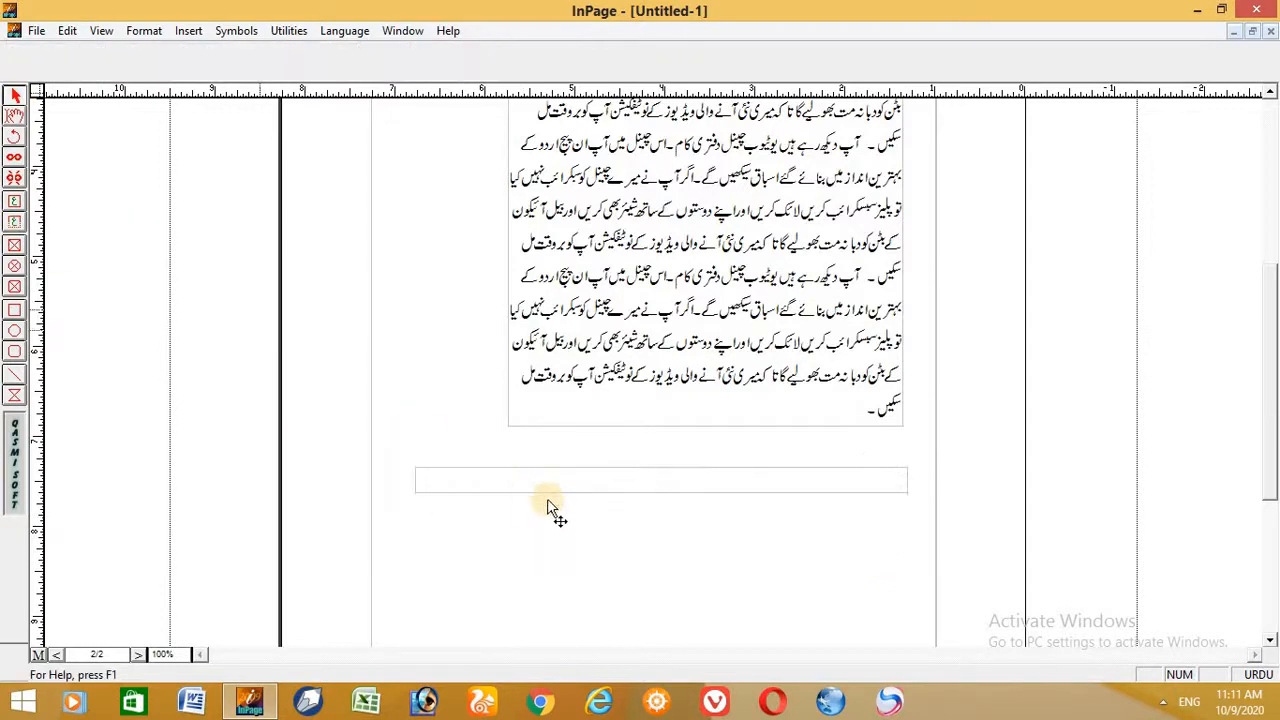
click(567, 486)
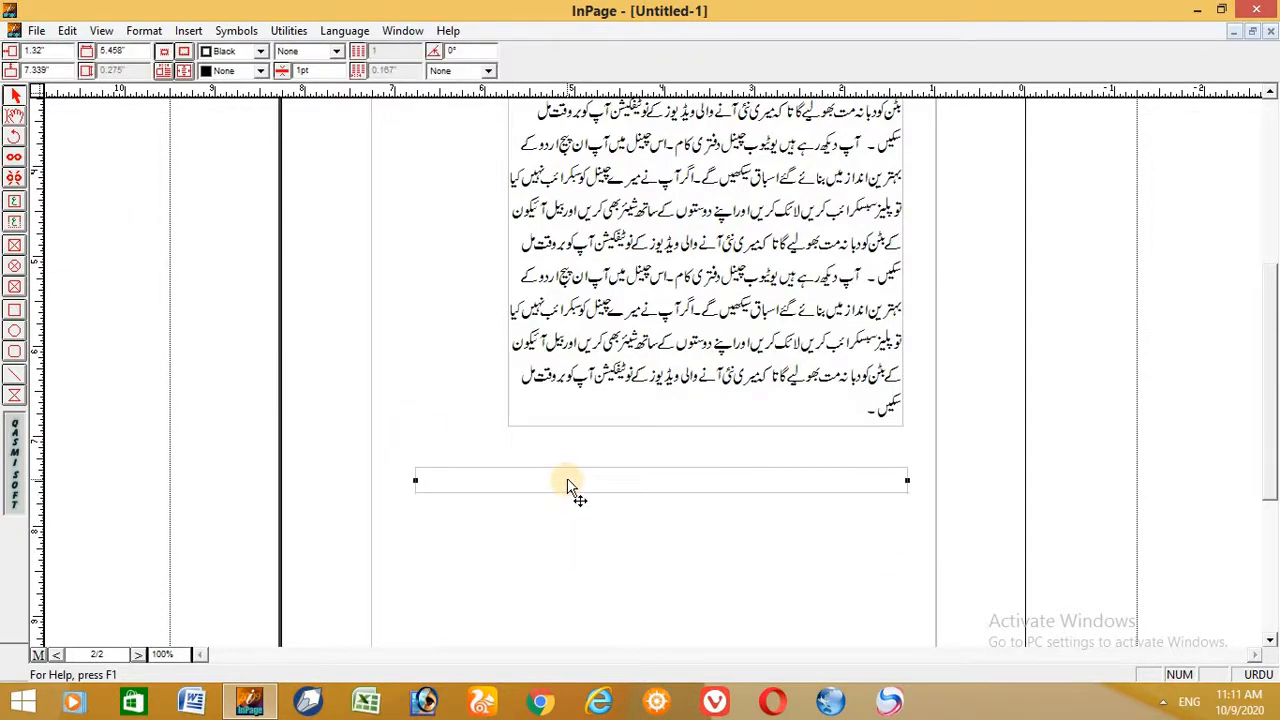
key(ctrl+2)
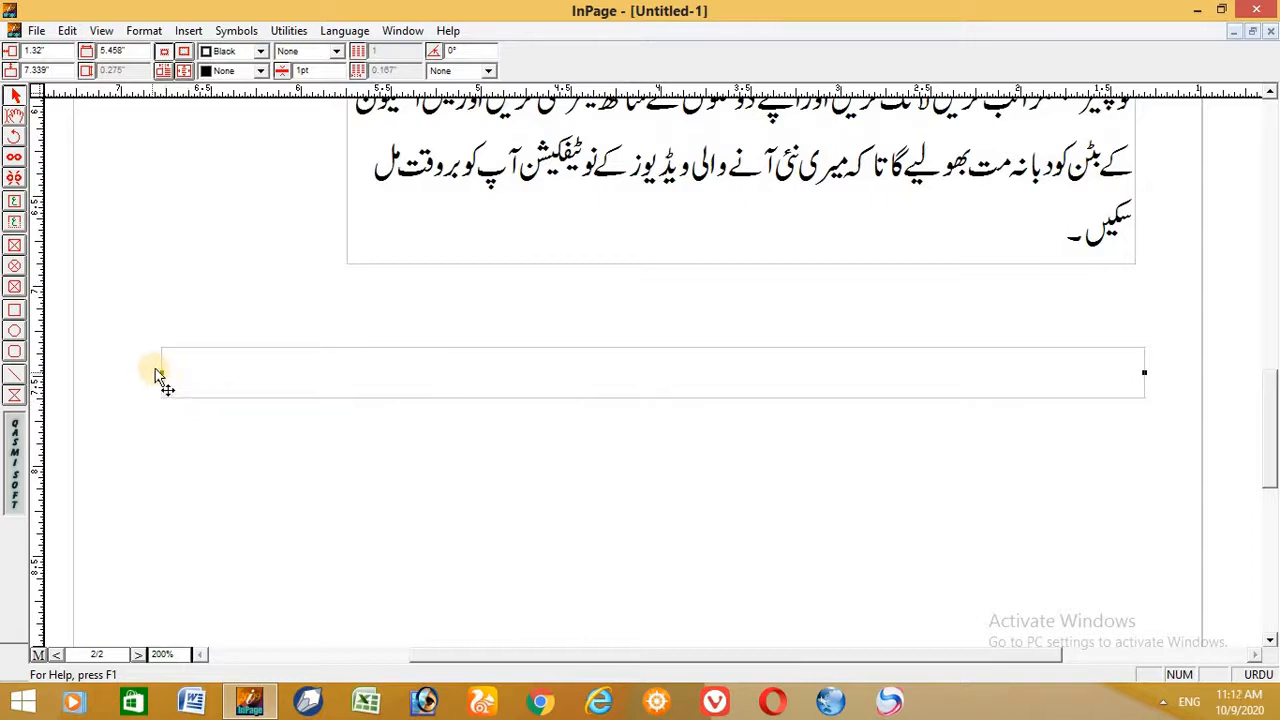
mouse_move(162, 376)
mouse_down()
mouse_move(451, 403)
mouse_move(149, 403)
mouse_move(174, 398)
mouse_up()
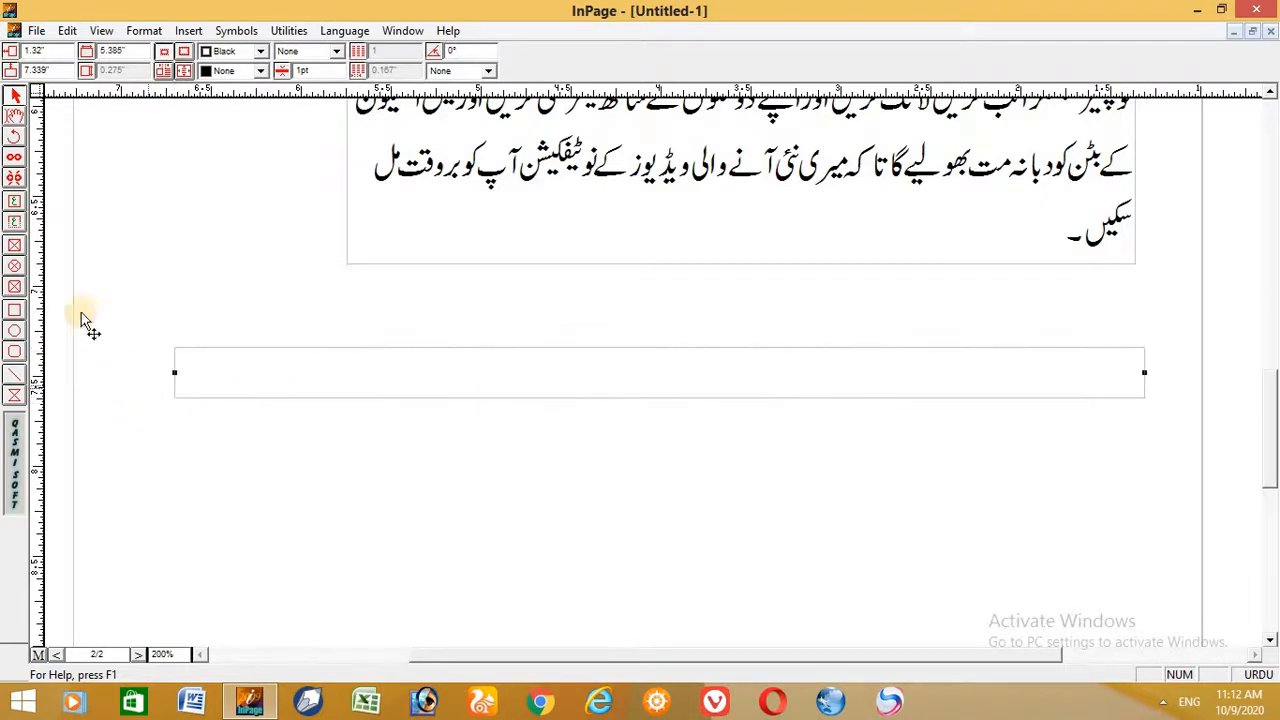
- Enter the text "دفتری کام یوٹیوب چینل" in the auto-extending text box
click(14, 116)
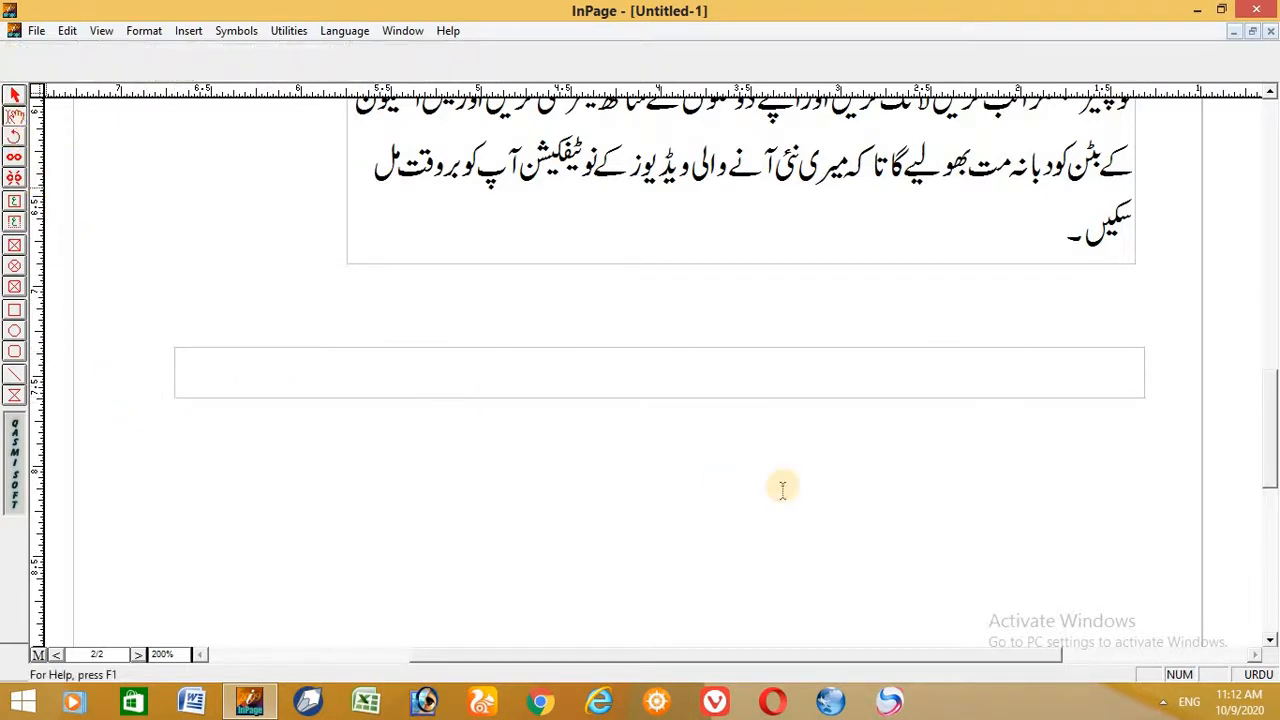
click(955, 370)
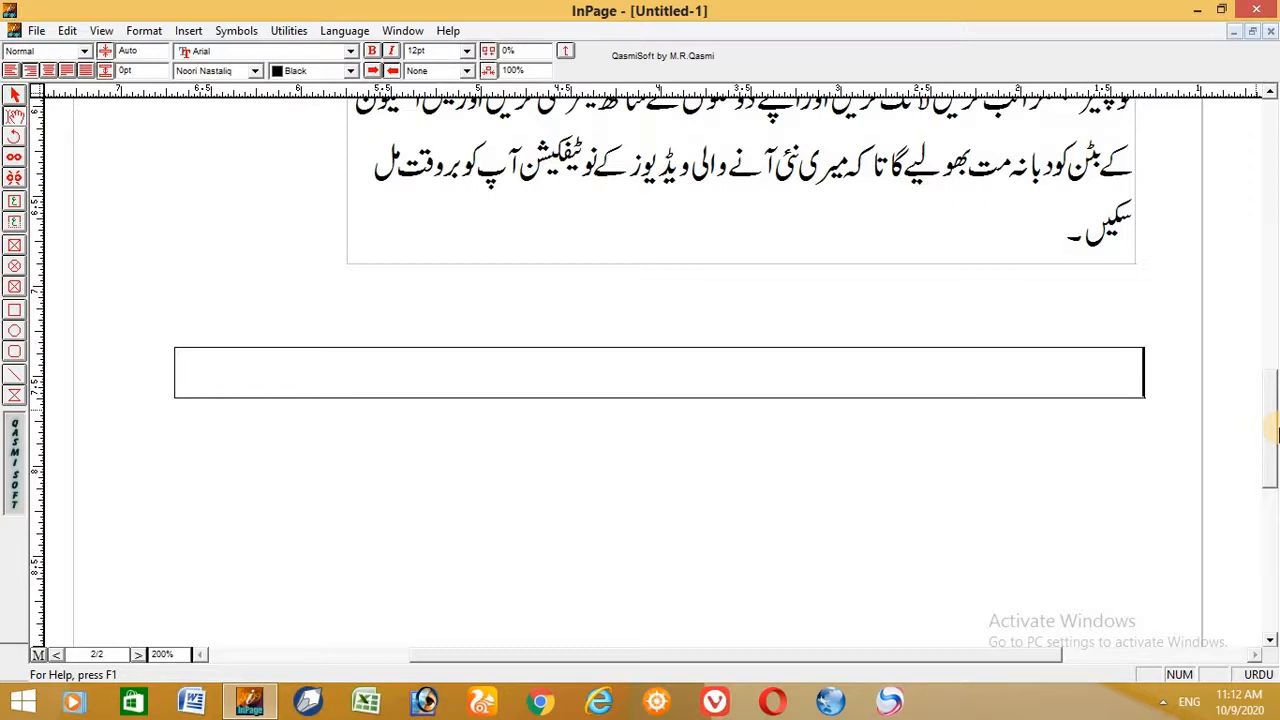
text(دفتری کام یوٹیوب چینل)
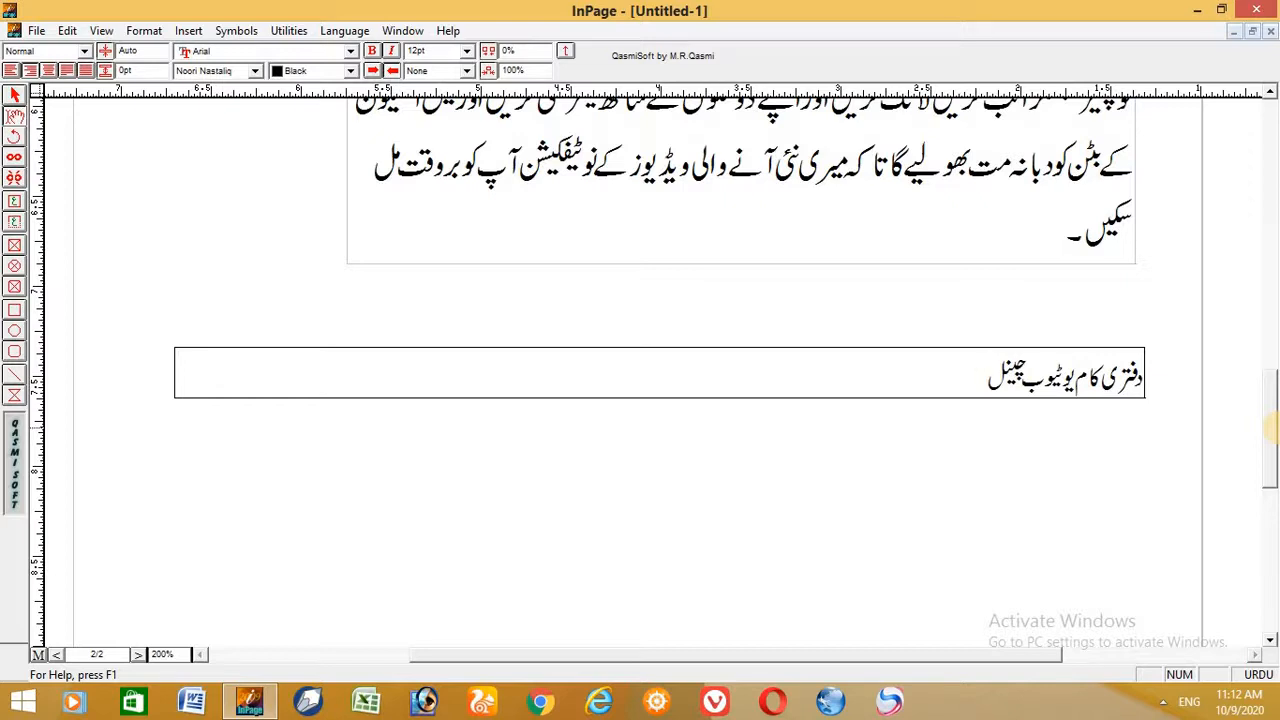
- Copy the phrase and paste it repeatedly across the first line and onto further lines, making the box extend downward
key(ctrl+a)
key(ctrl+c)
key(Left)
key(ctrl+v)
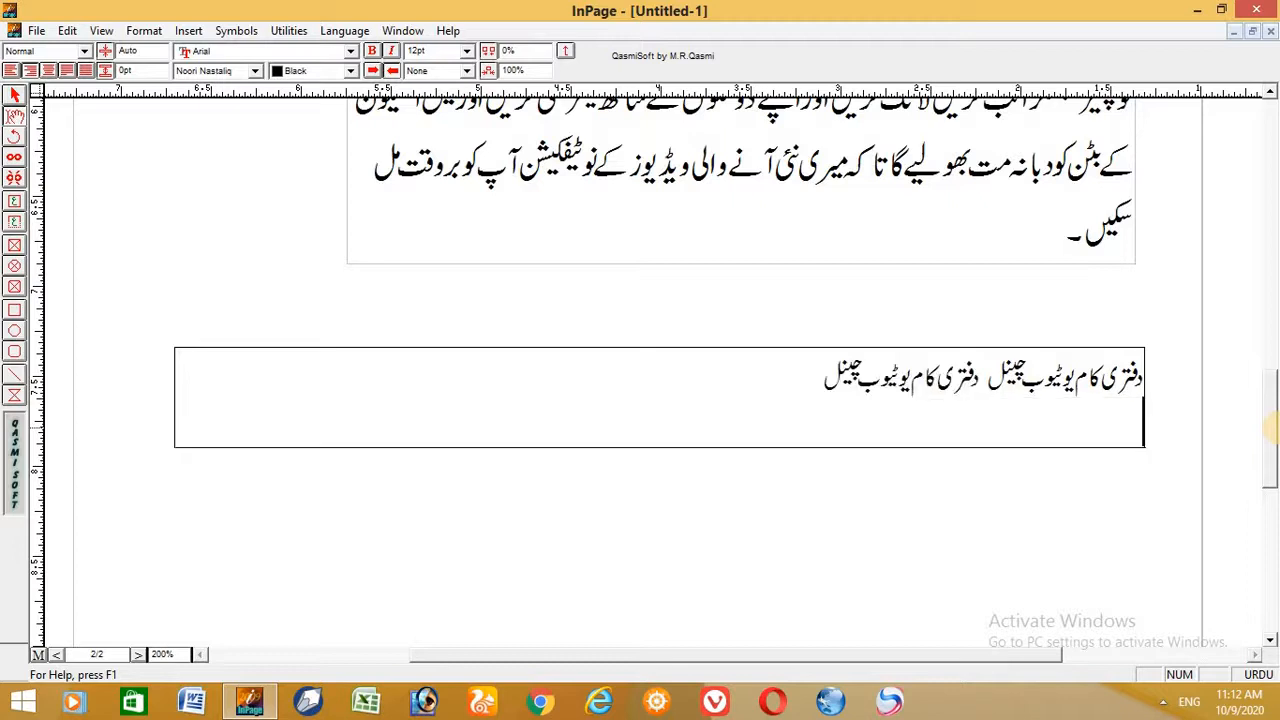
key(BackSpace)
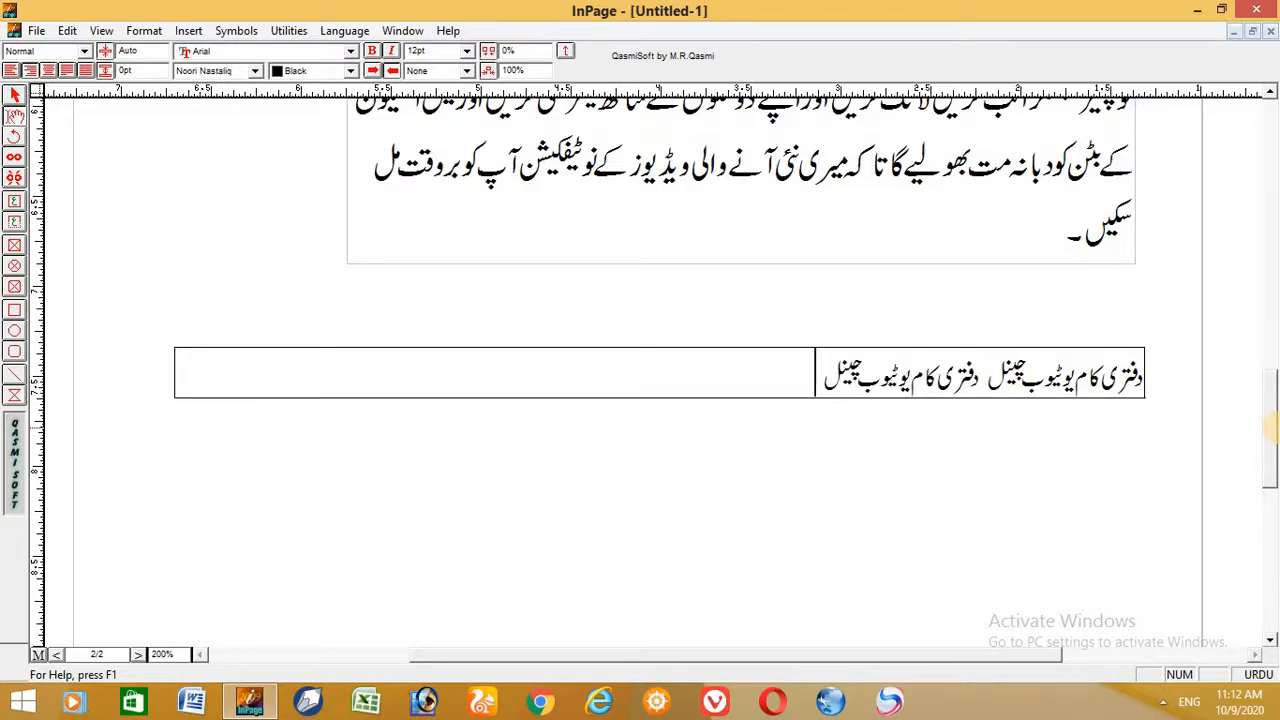
key(ctrl+v)
key(ctrl+a)
key(ctrl+c)
key(Left)
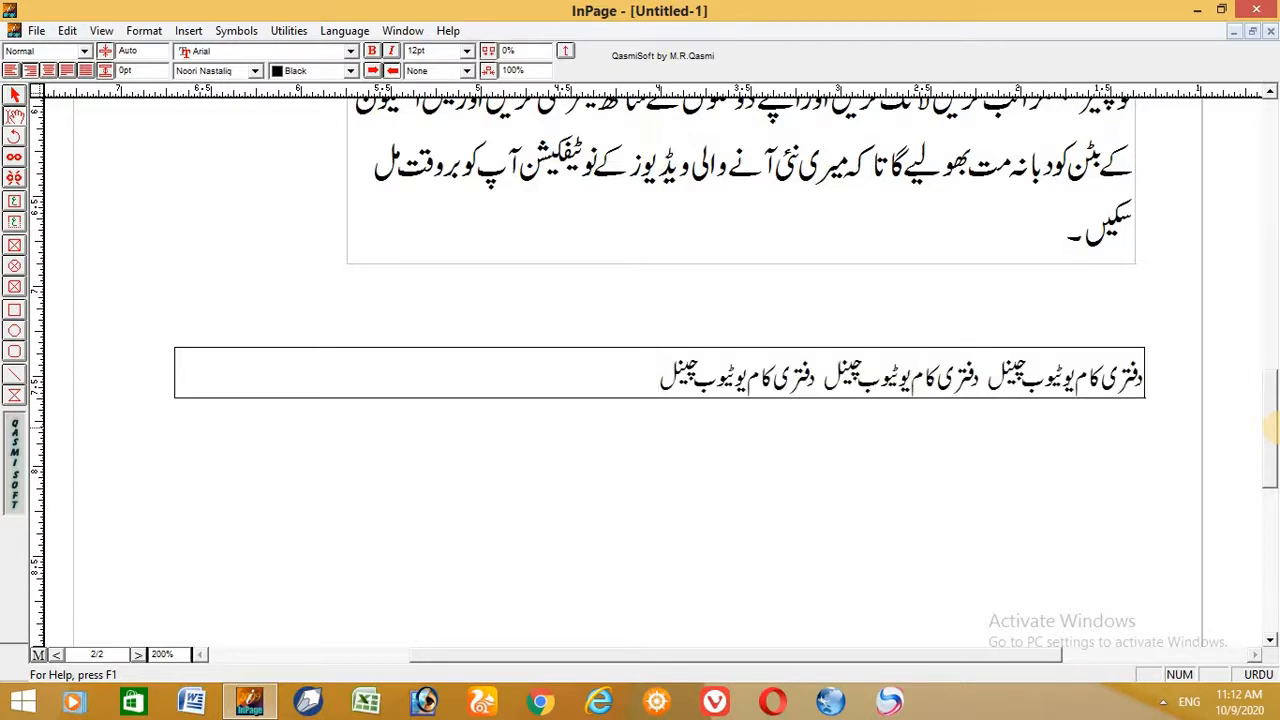
key(ctrl+v)
key(Return)
key(ctrl+v)
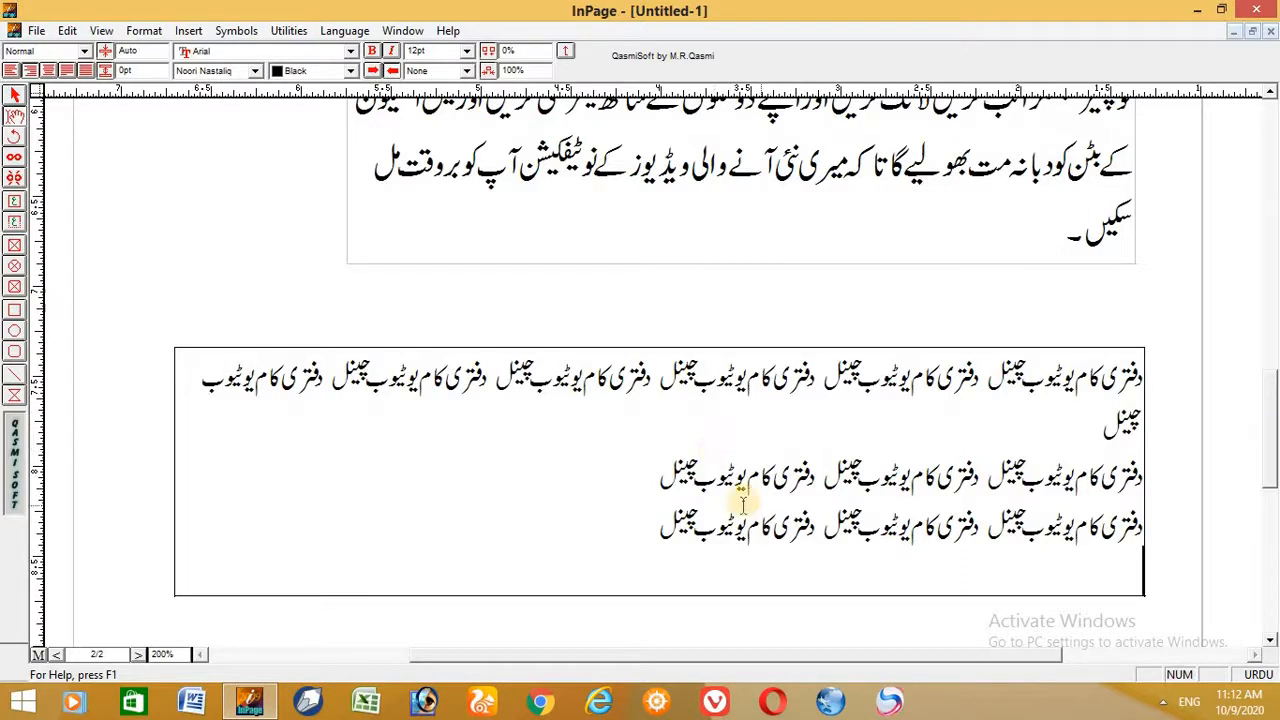
- Delete both text boxes from the page
click(15, 96)
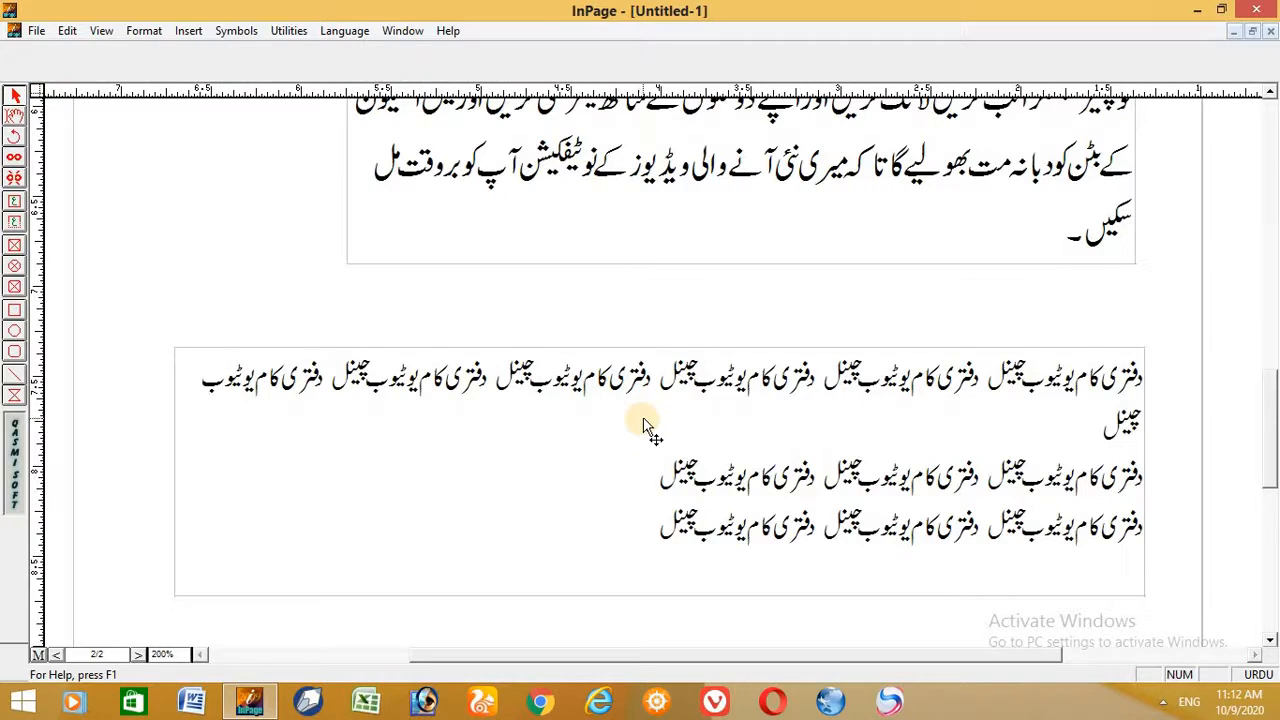
click(592, 414)
key(Delete)
click(645, 203)
key(Delete)
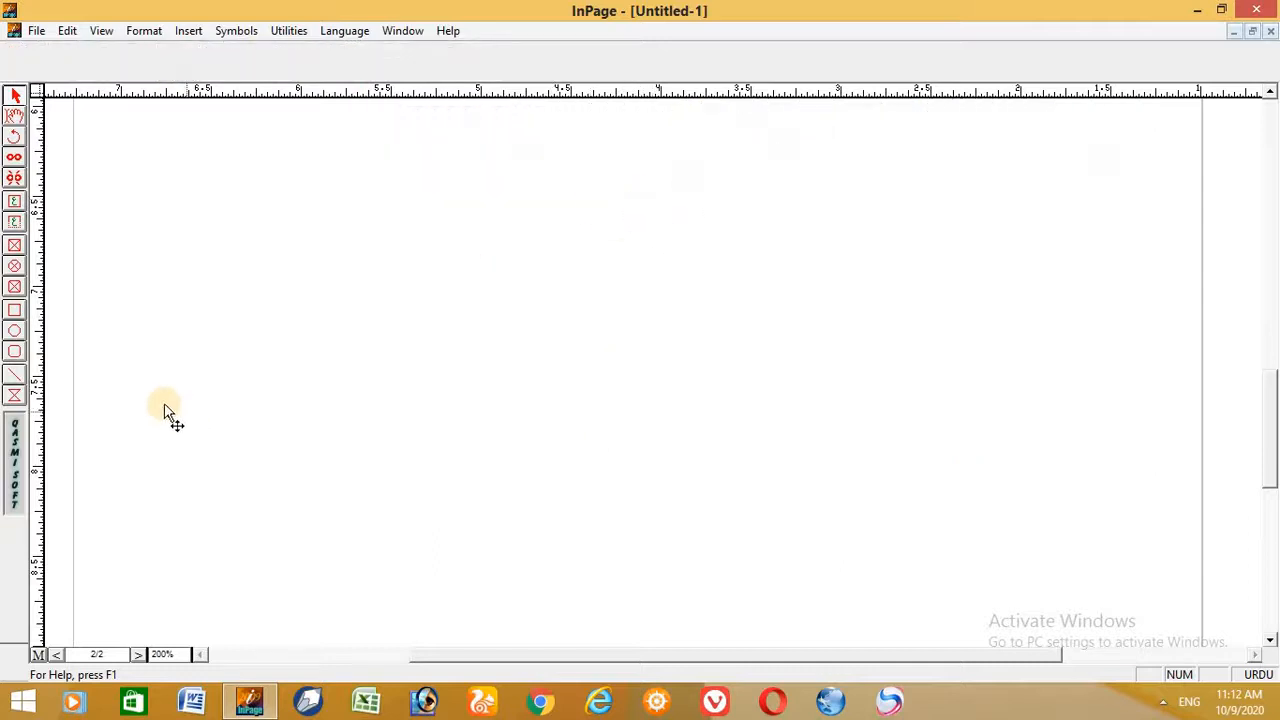
- Draw an upright rectangular picture box on the empty area of the page
click(14, 245)
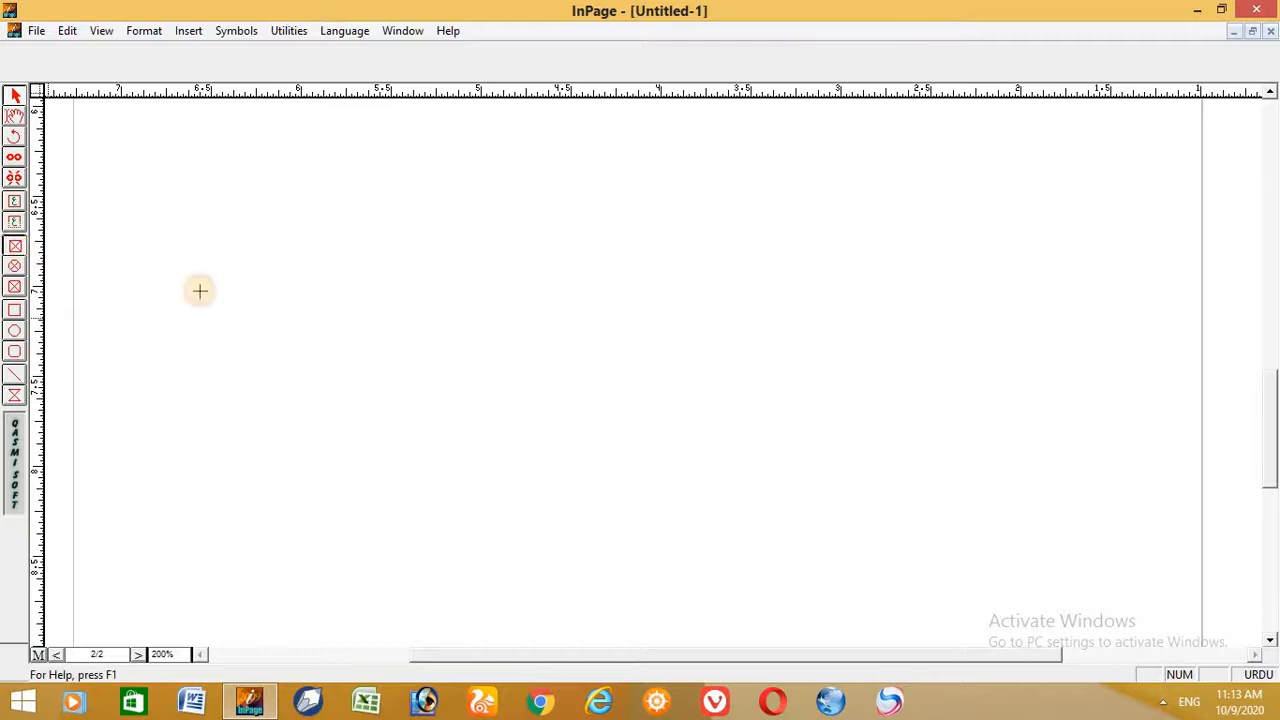
drag(423, 232, 693, 544)
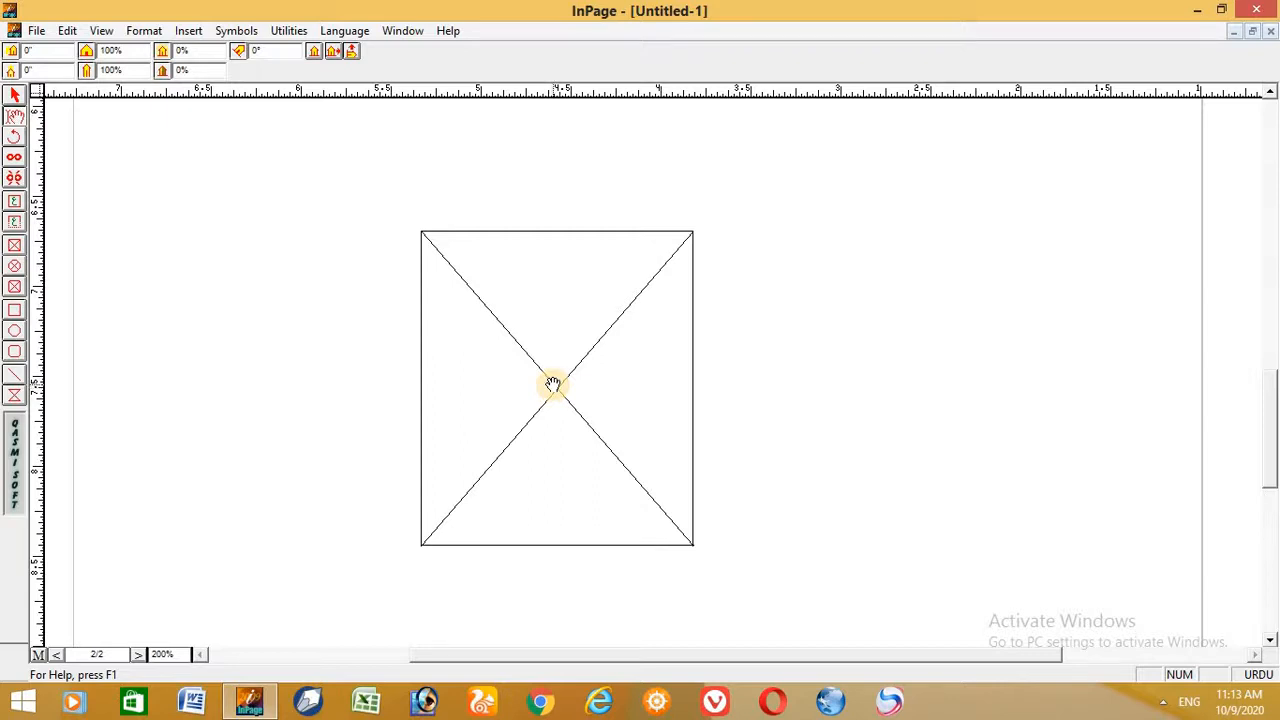
- Import IMG-20200414-WA0005.jpg from the pic folder into the rectangular picture box and shift the image to bring the face into the frame
click(186, 30)
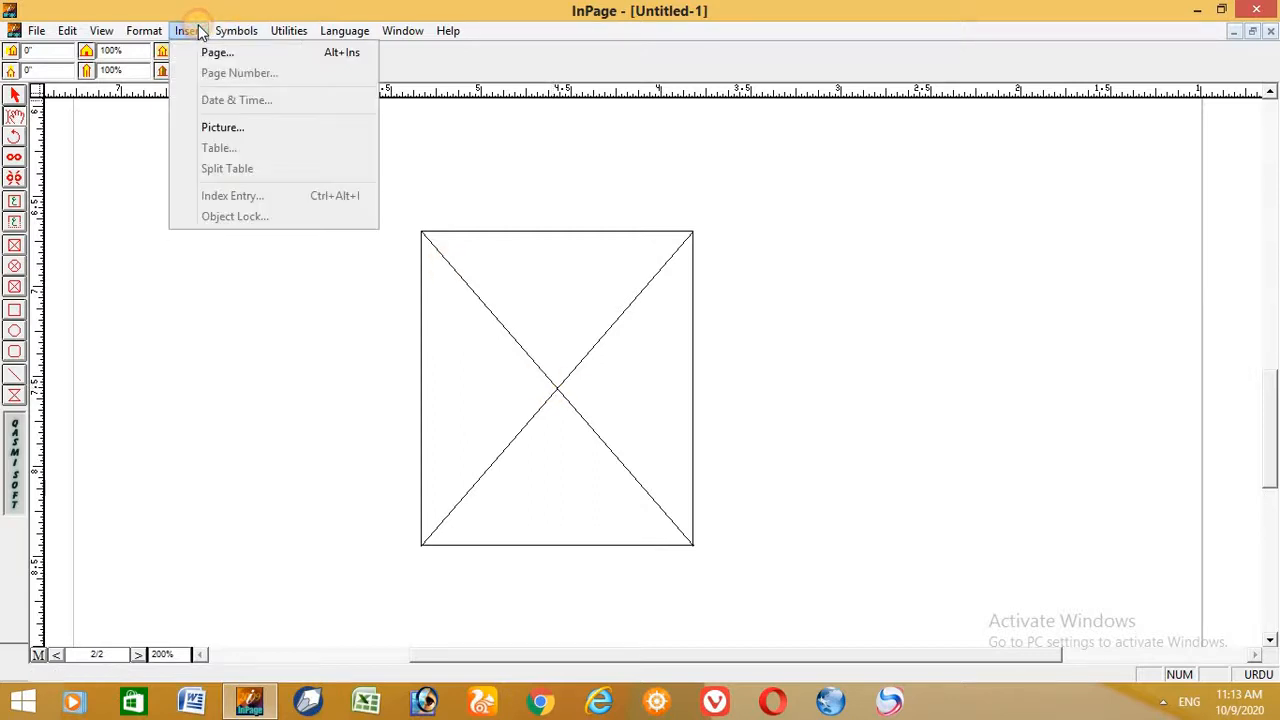
click(225, 127)
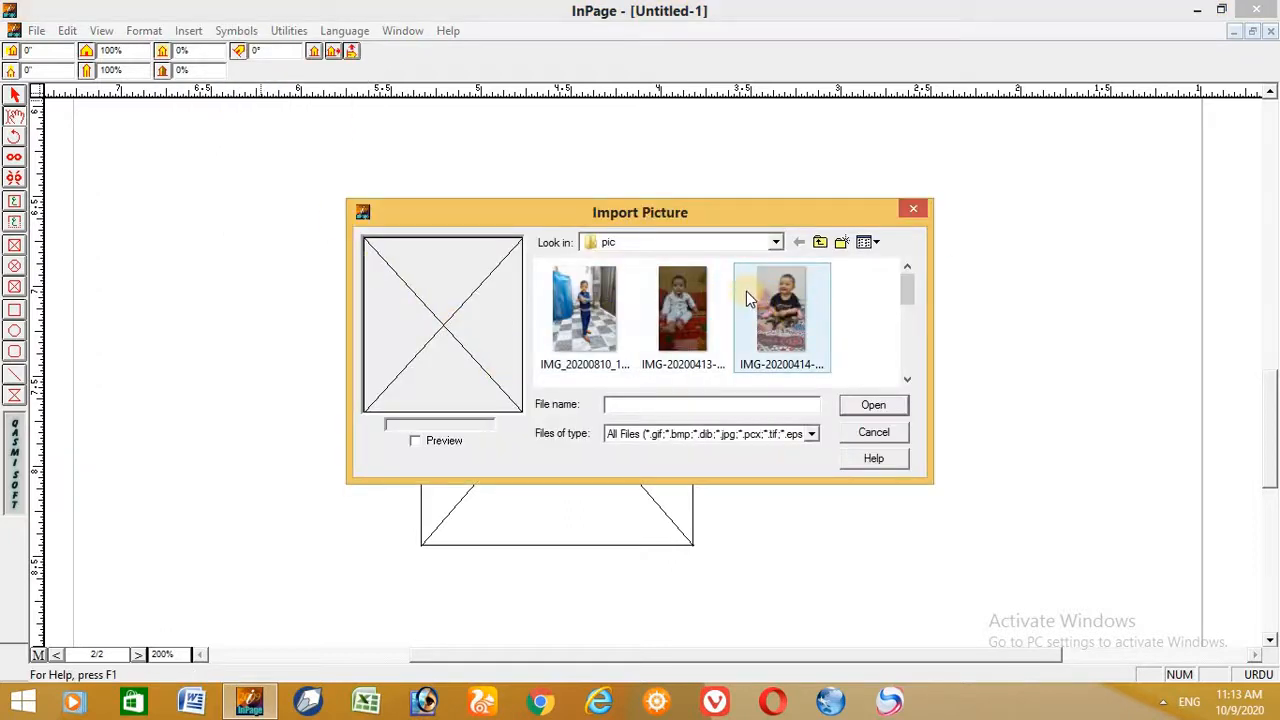
click(776, 244)
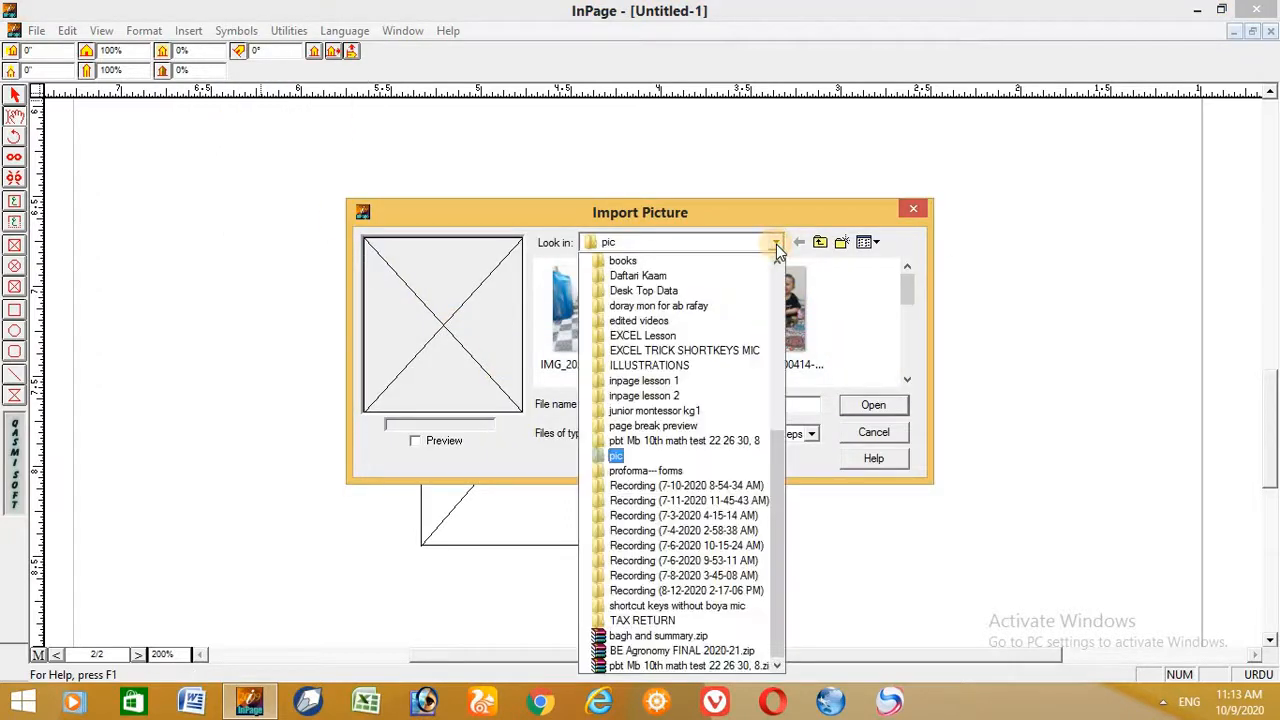
click(776, 244)
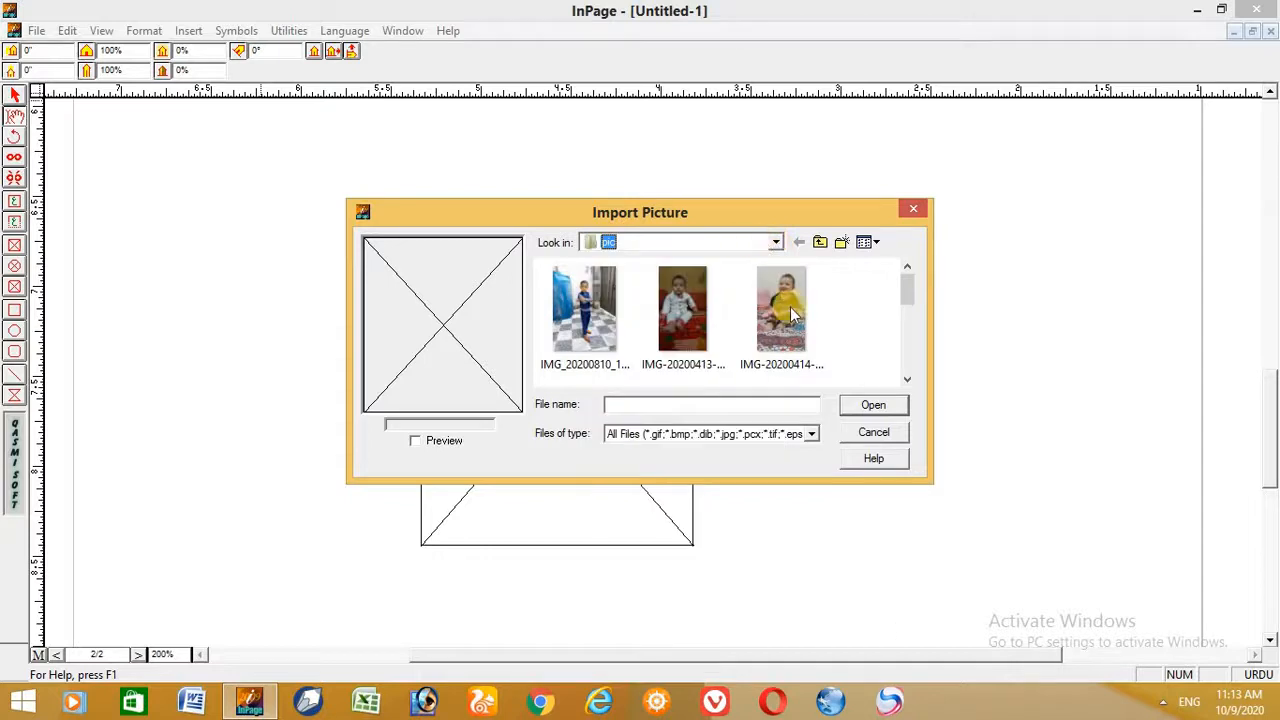
click(775, 312)
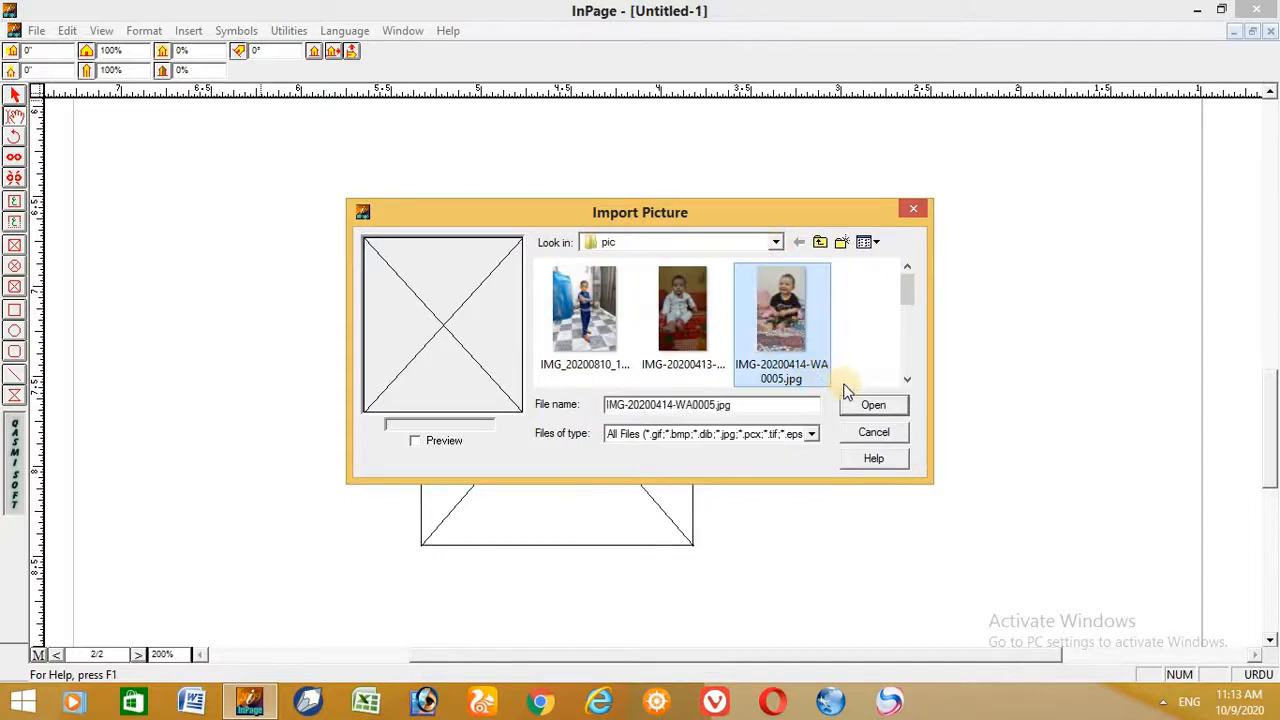
click(872, 406)
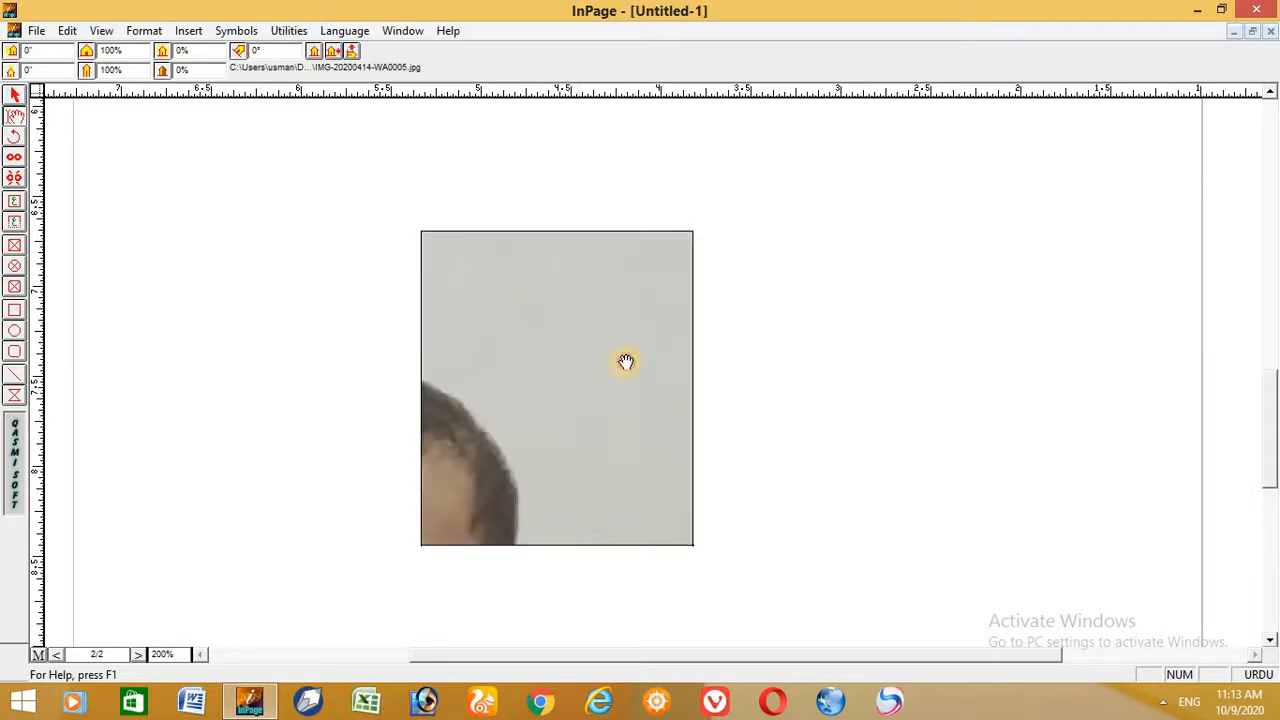
drag(454, 466, 472, 413)
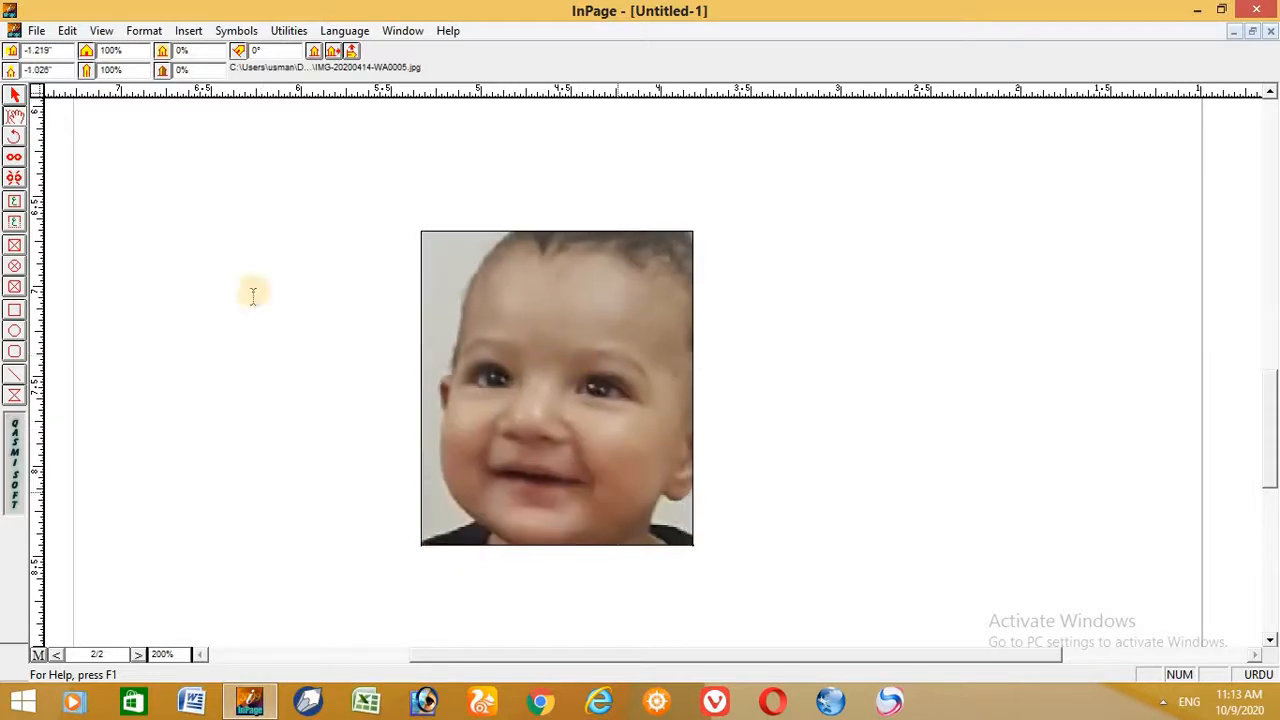
- Enlarge the rectangular picture box from its lower-right corner and reposition the image so the whole head fits inside the frame
click(16, 95)
click(735, 549)
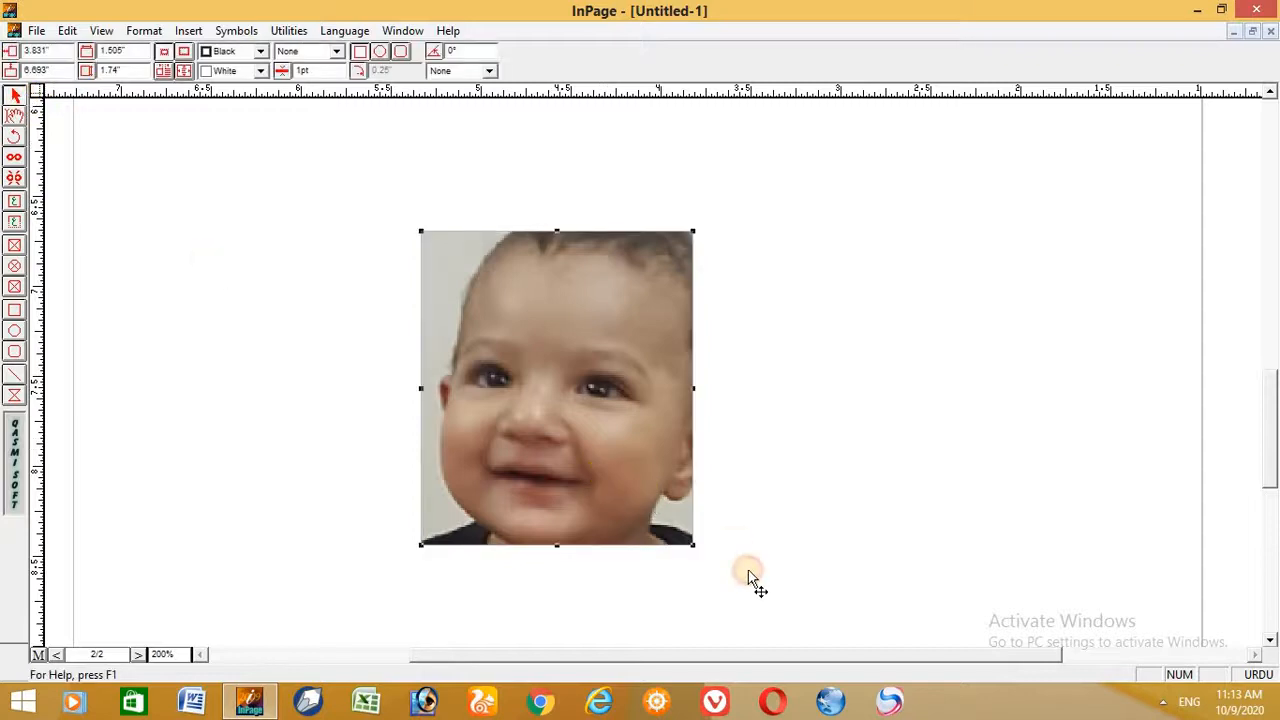
drag(693, 545, 876, 582)
click(14, 115)
drag(651, 240, 580, 249)
mouse_move(663, 258)
mouse_down()
mouse_move(637, 271)
mouse_move(667, 280)
mouse_up()
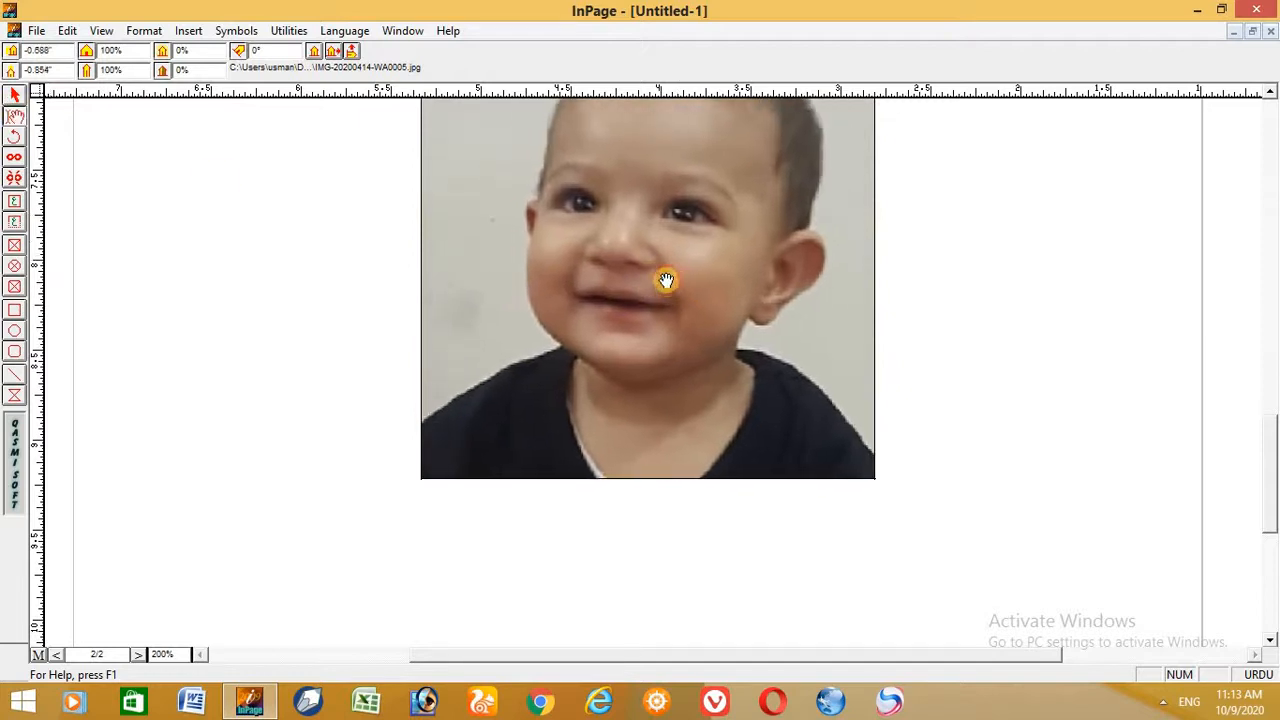
click(1269, 92)
click(1269, 92)
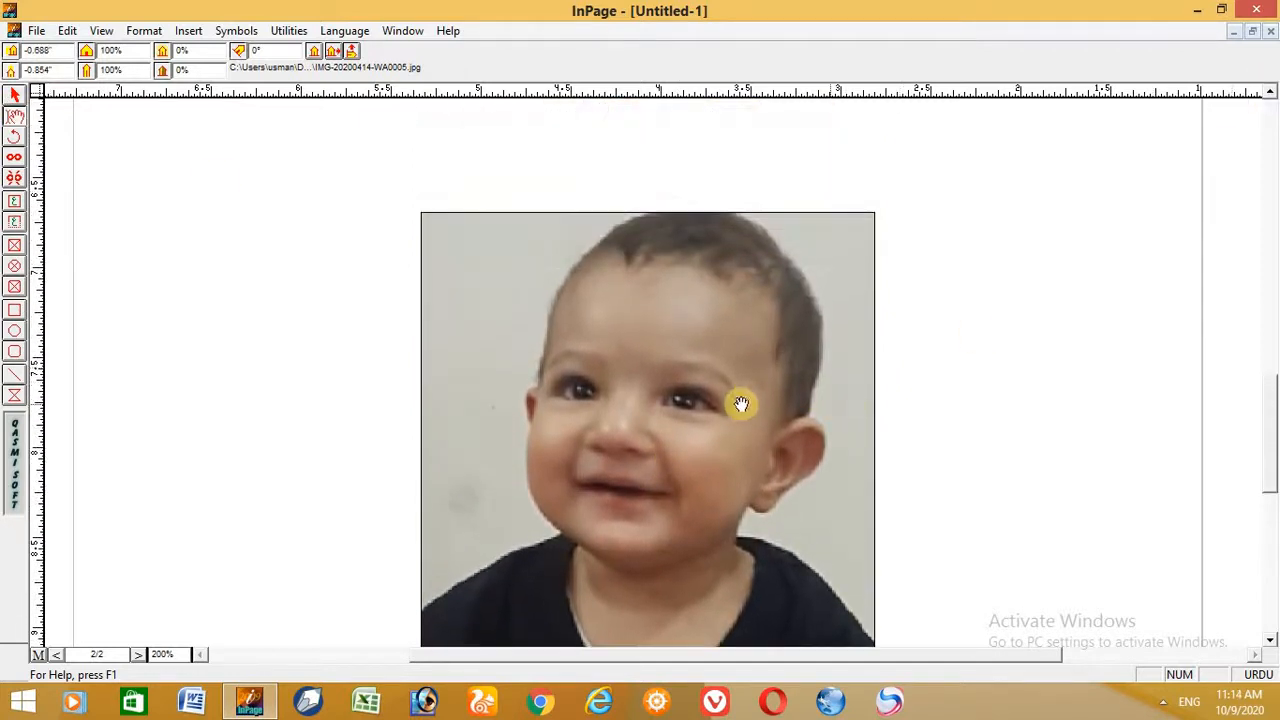
drag(733, 413, 703, 411)
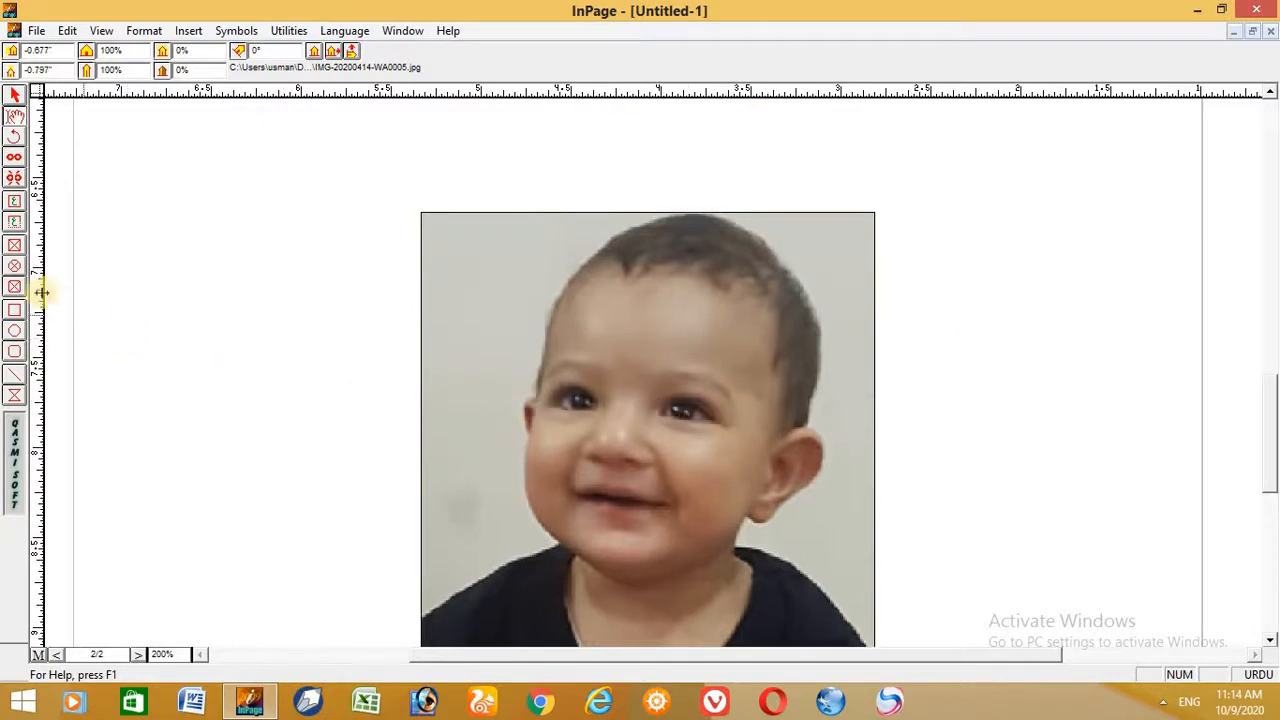
- Draw an elliptical picture box about 2.67" by 3.18" partly over the photo and import IMG-20200413-WA0002.jpg, adjusting its position inside
click(15, 266)
drag(120, 270, 606, 578)
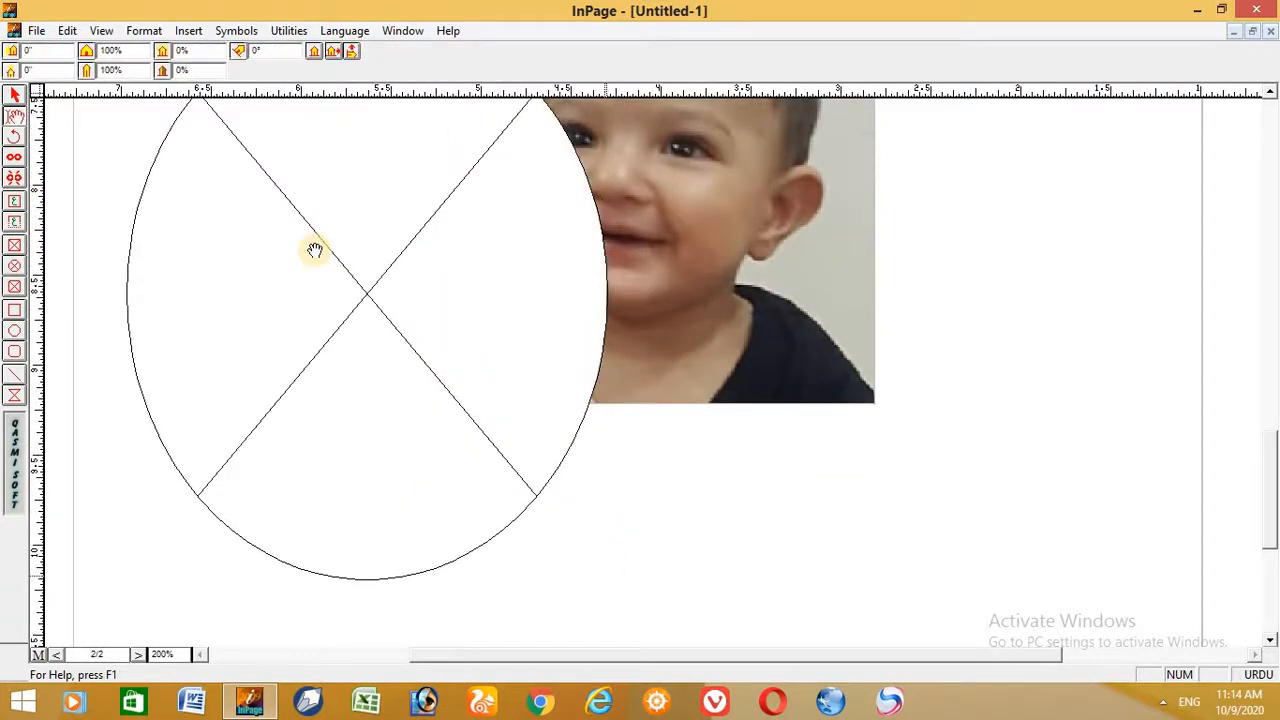
double_click(362, 287)
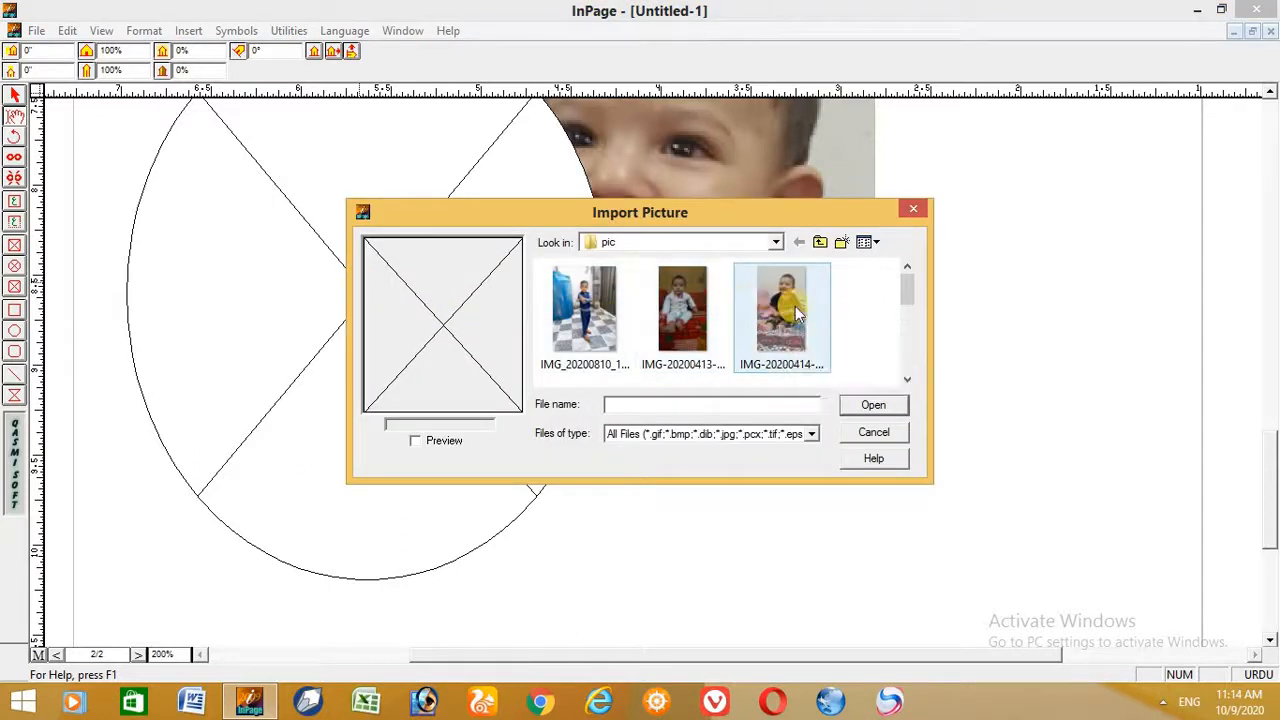
click(676, 300)
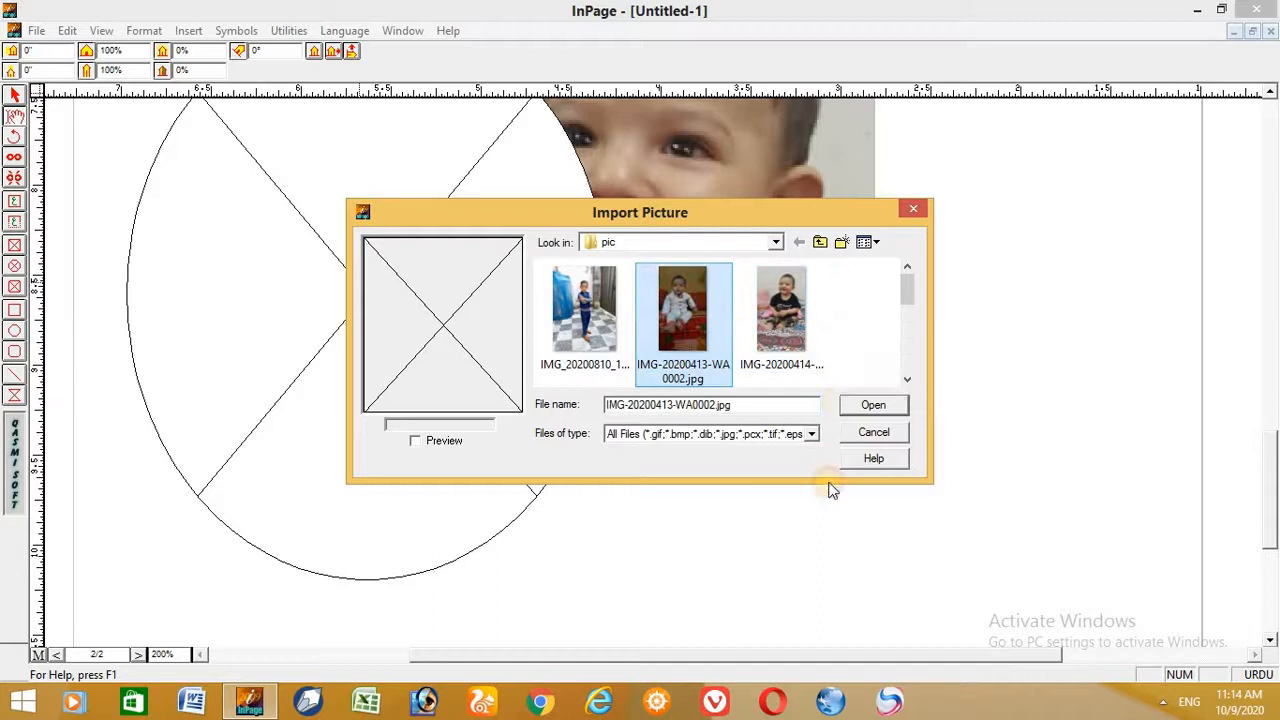
click(875, 407)
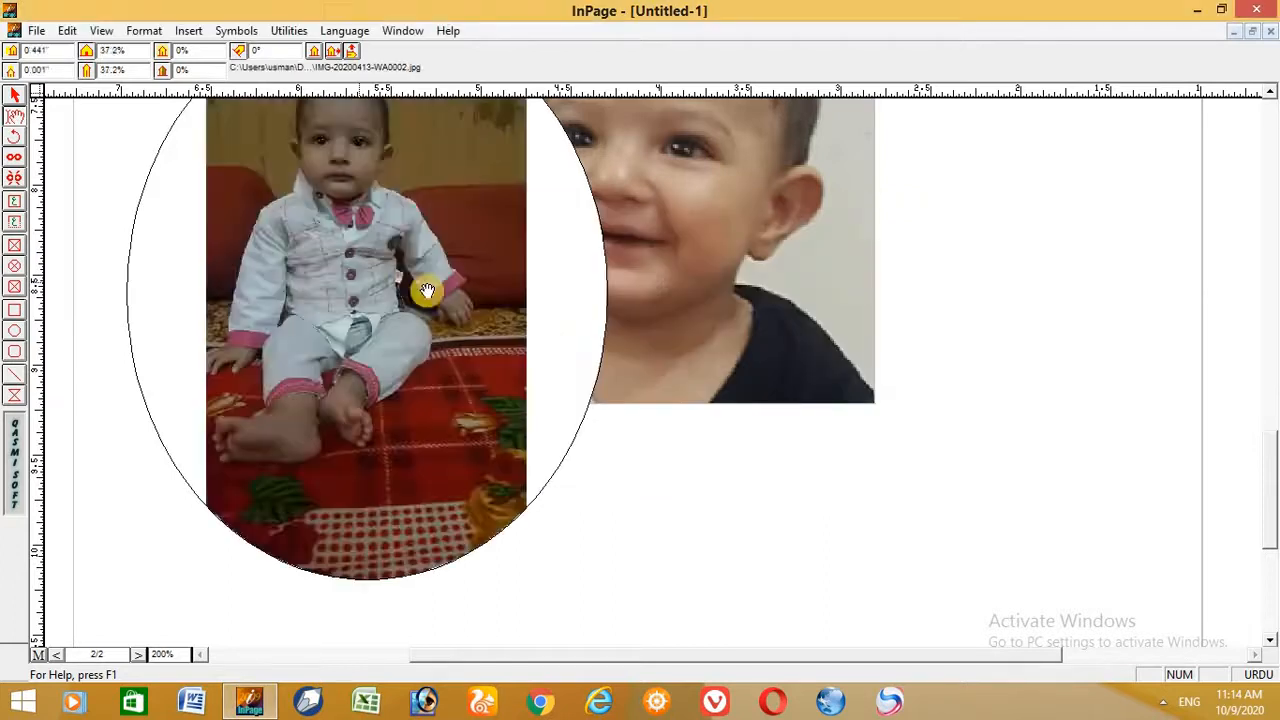
drag(395, 268, 259, 285)
- Draw a rounded-corner picture box about 1.54" by 1.68" overlapping the lower part of the rectangular photo
click(14, 287)
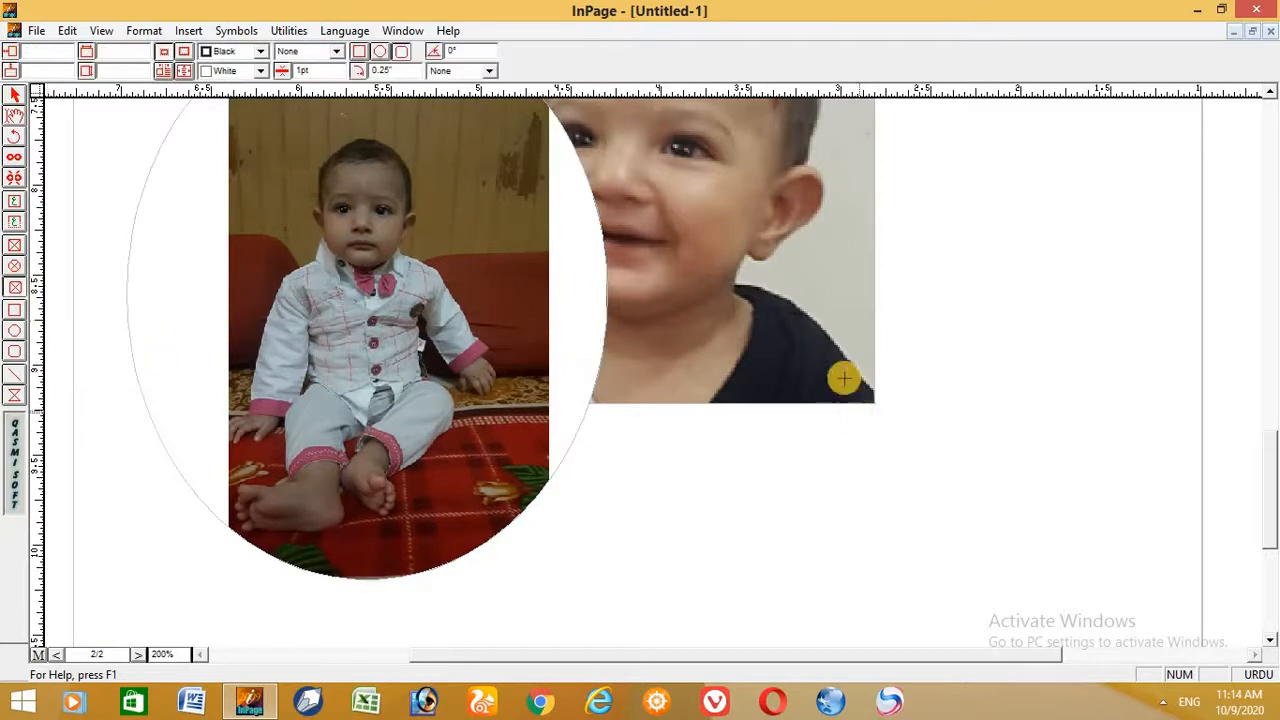
drag(590, 322, 860, 623)
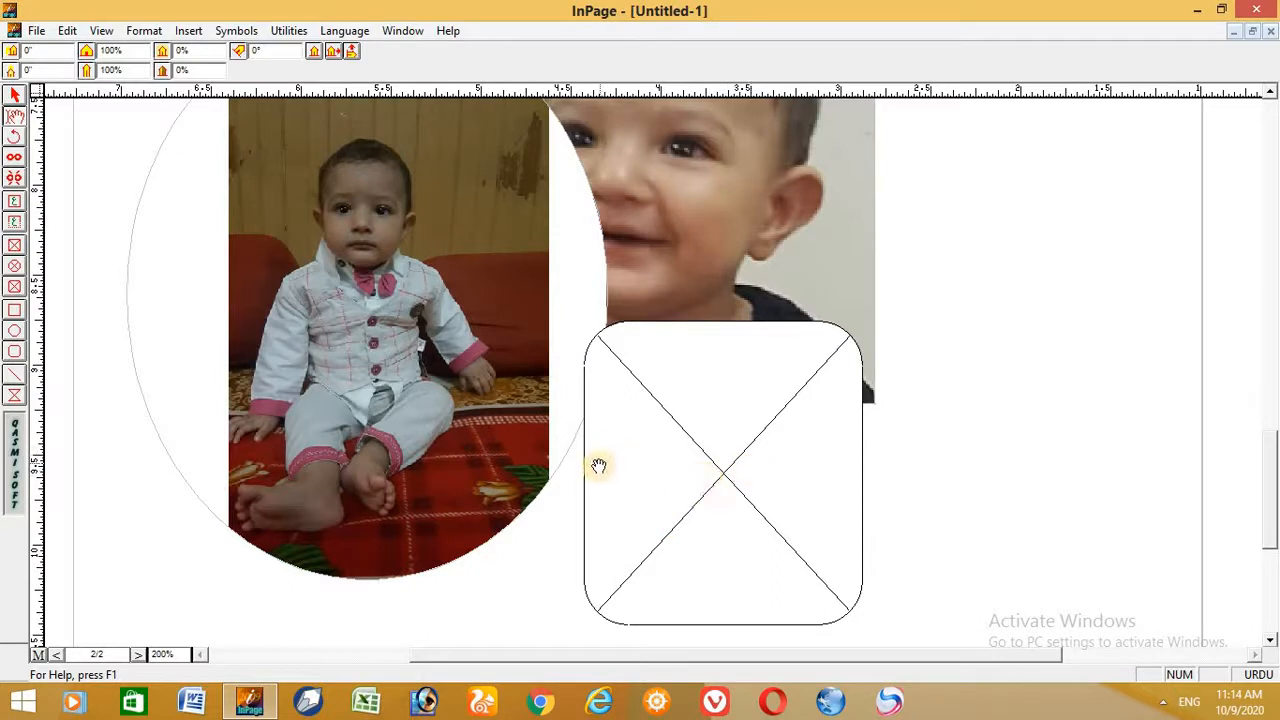
- Delete the empty rounded-corner picture box and the elliptical picture box from page 2
click(14, 96)
click(617, 418)
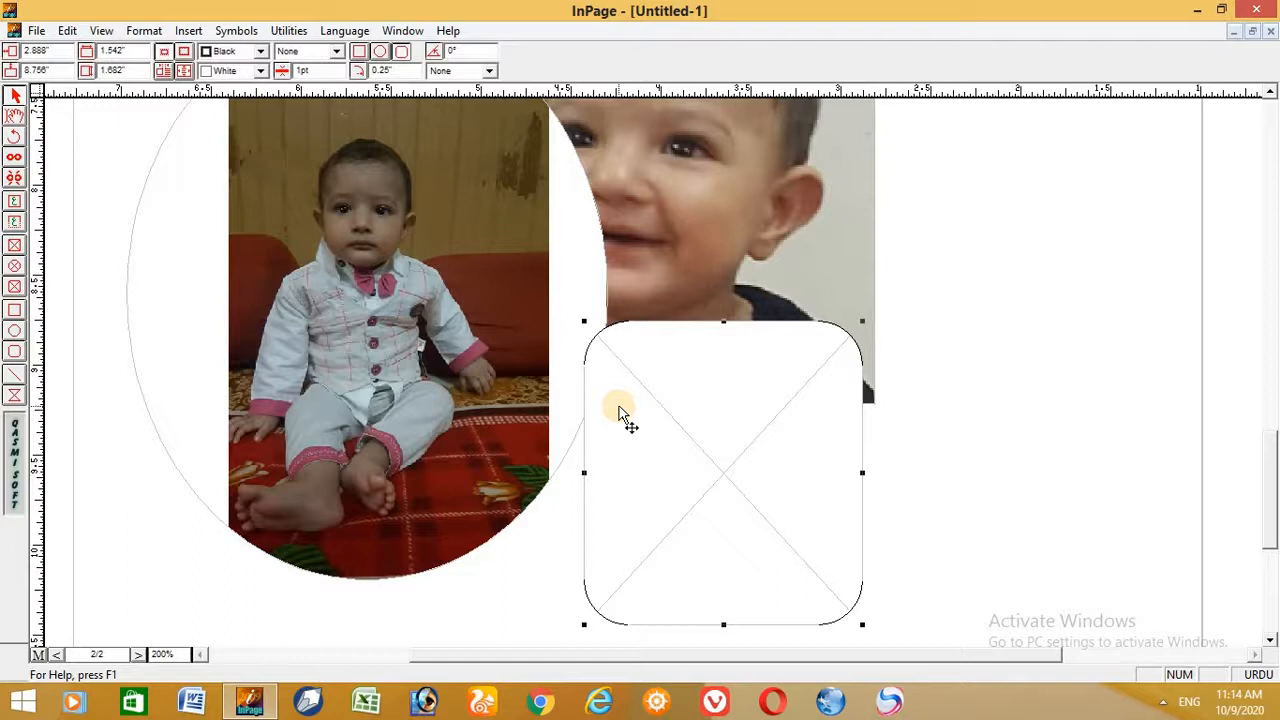
key(Delete)
click(458, 412)
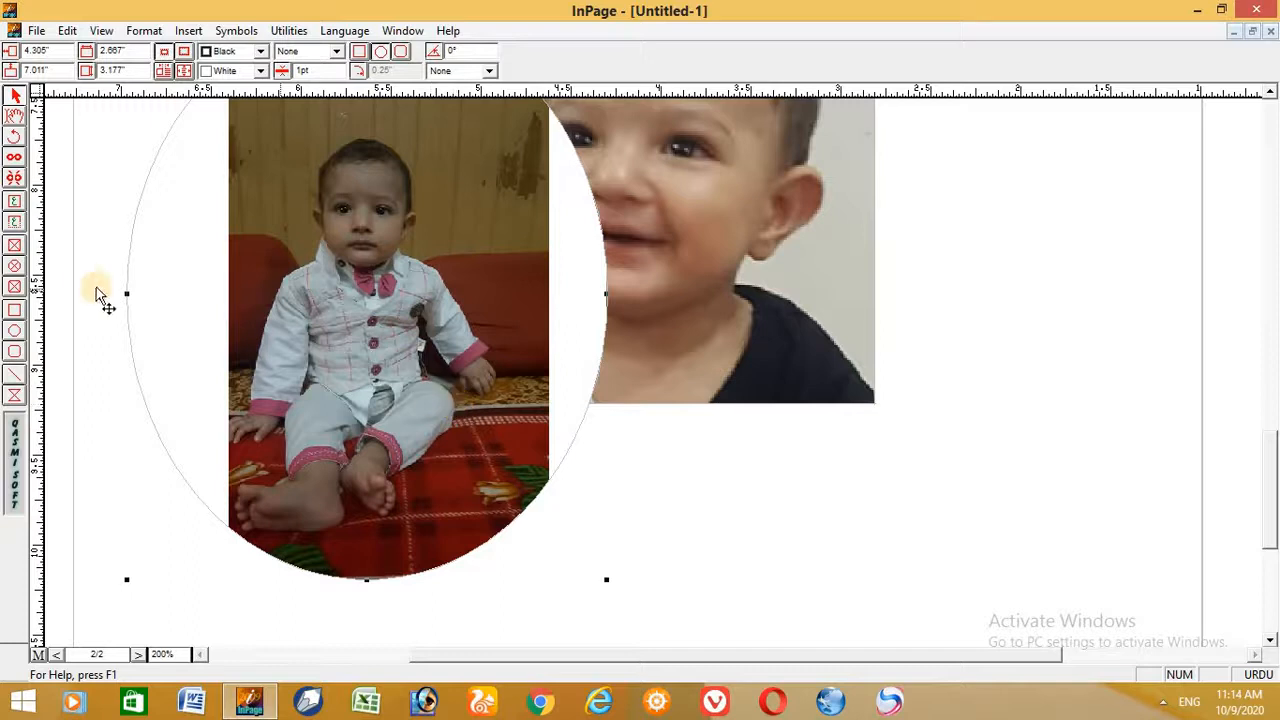
key(Delete)
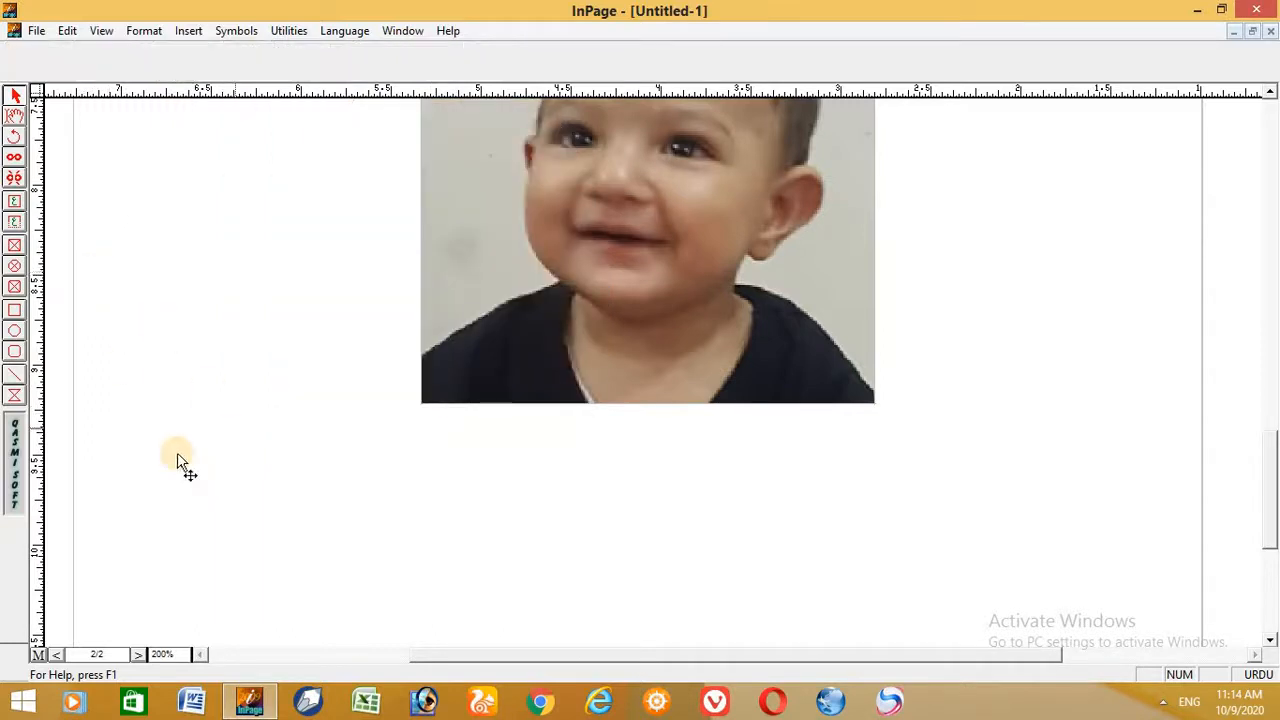
- Draw an elliptical picture box in the middle of the Urdu text on page 1 and shorten it from its upper edge to about 1.54" by 1.9"
click(17, 114)
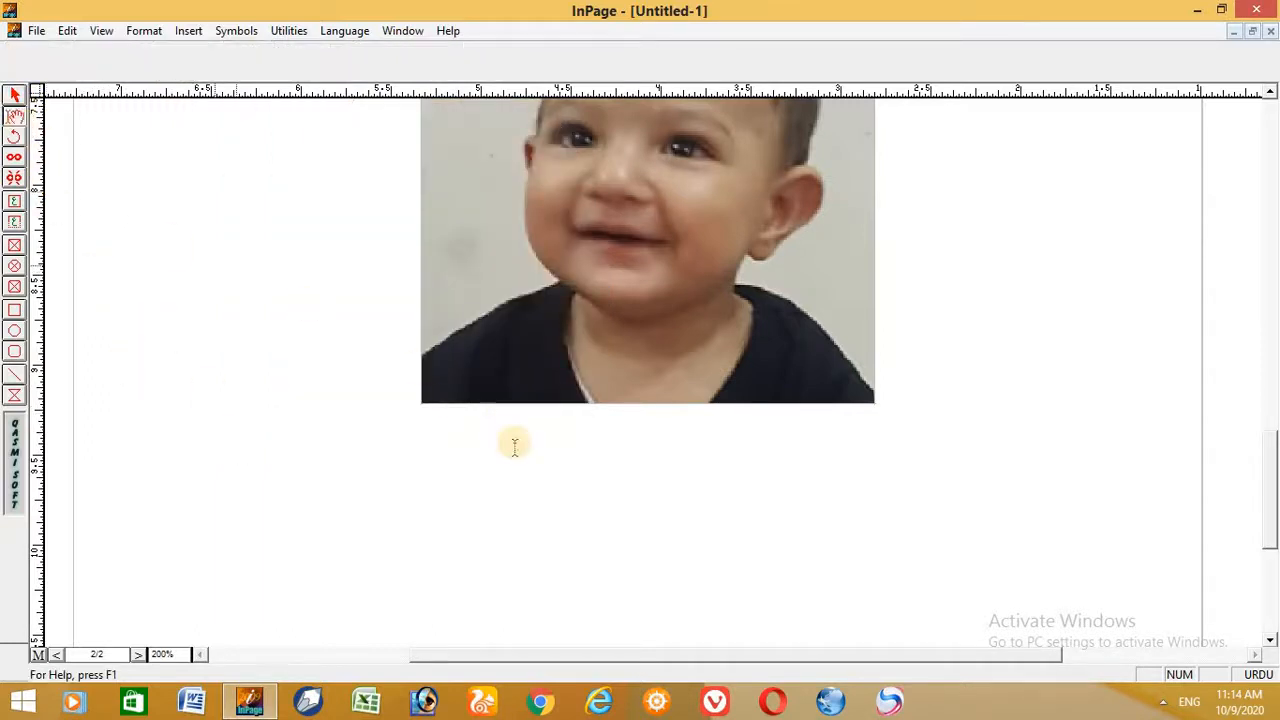
click(523, 467)
key(ctrl+v)
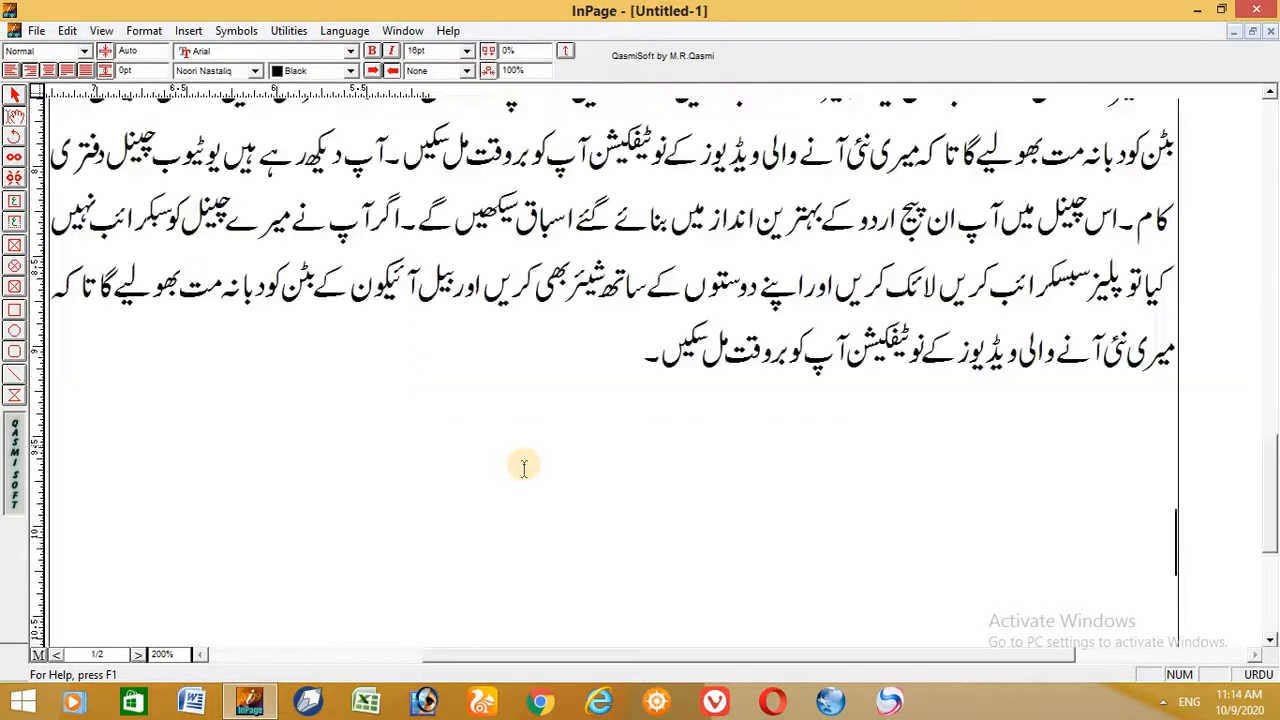
click(14, 270)
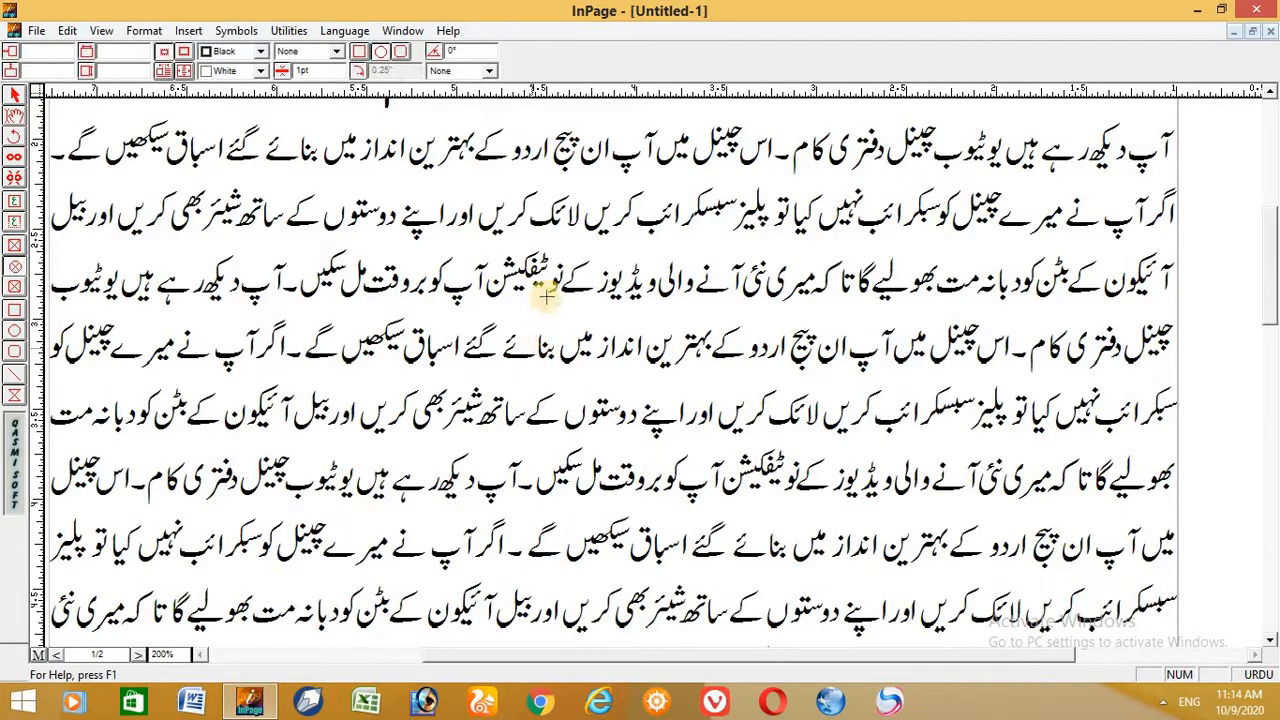
drag(728, 610, 788, 622)
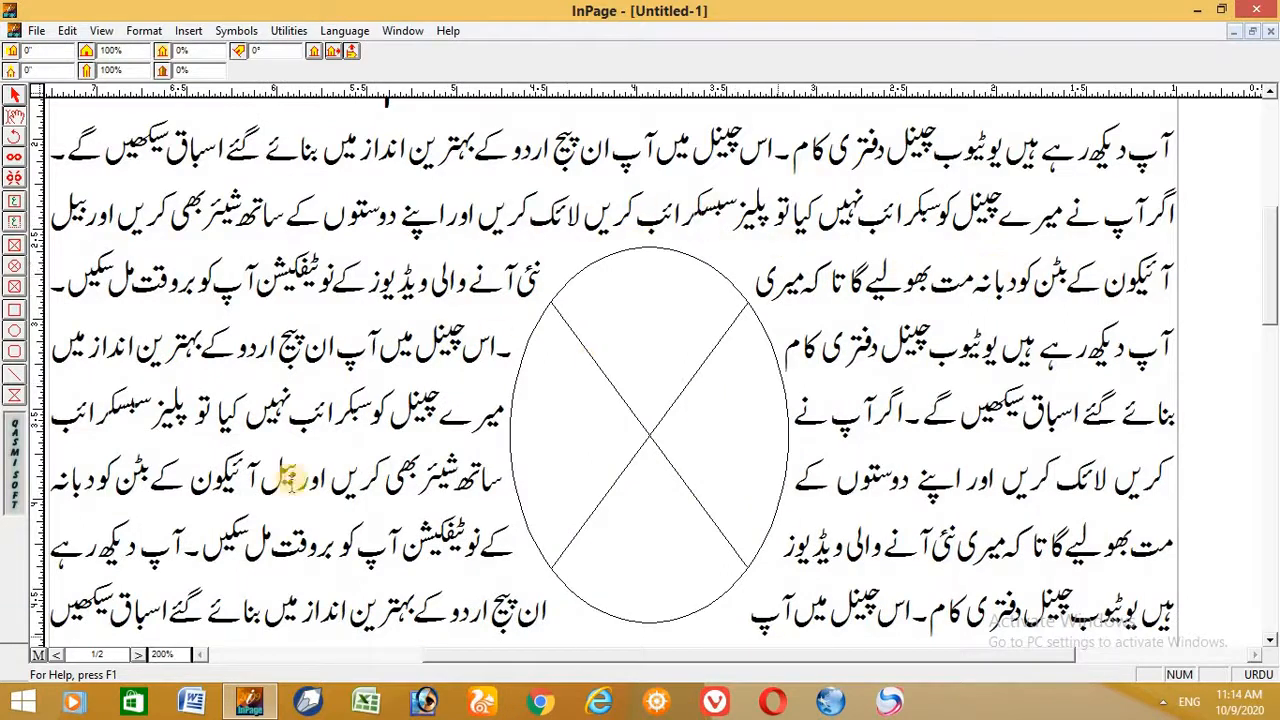
click(14, 96)
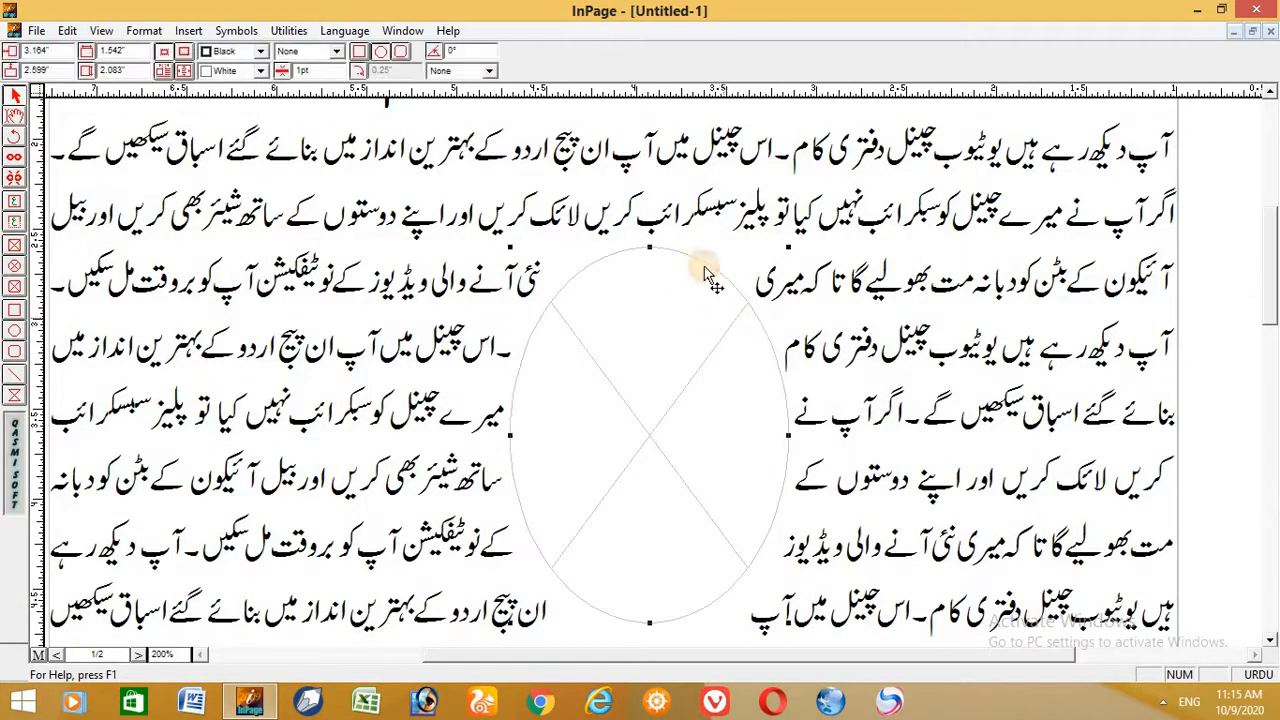
drag(653, 240, 649, 280)
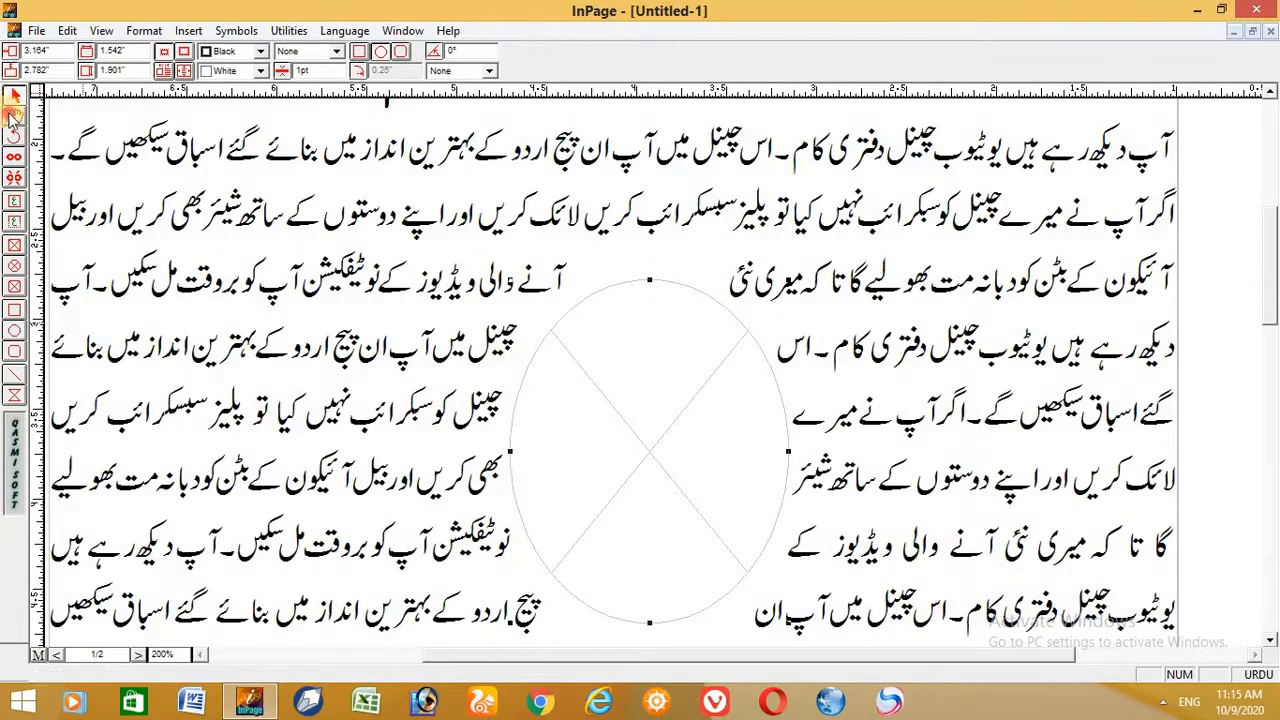
- Import IMG-20200413-WA0002.jpg into the elliptical picture box within the page 1 text
click(12, 115)
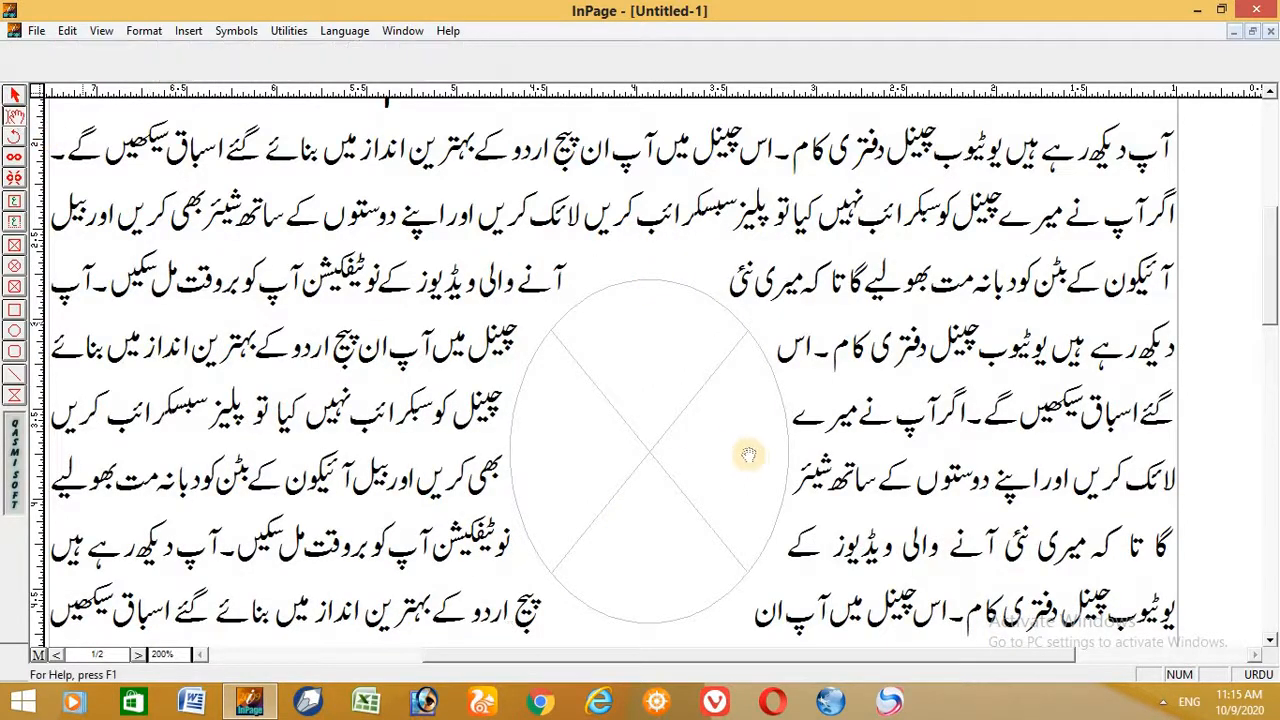
double_click(652, 453)
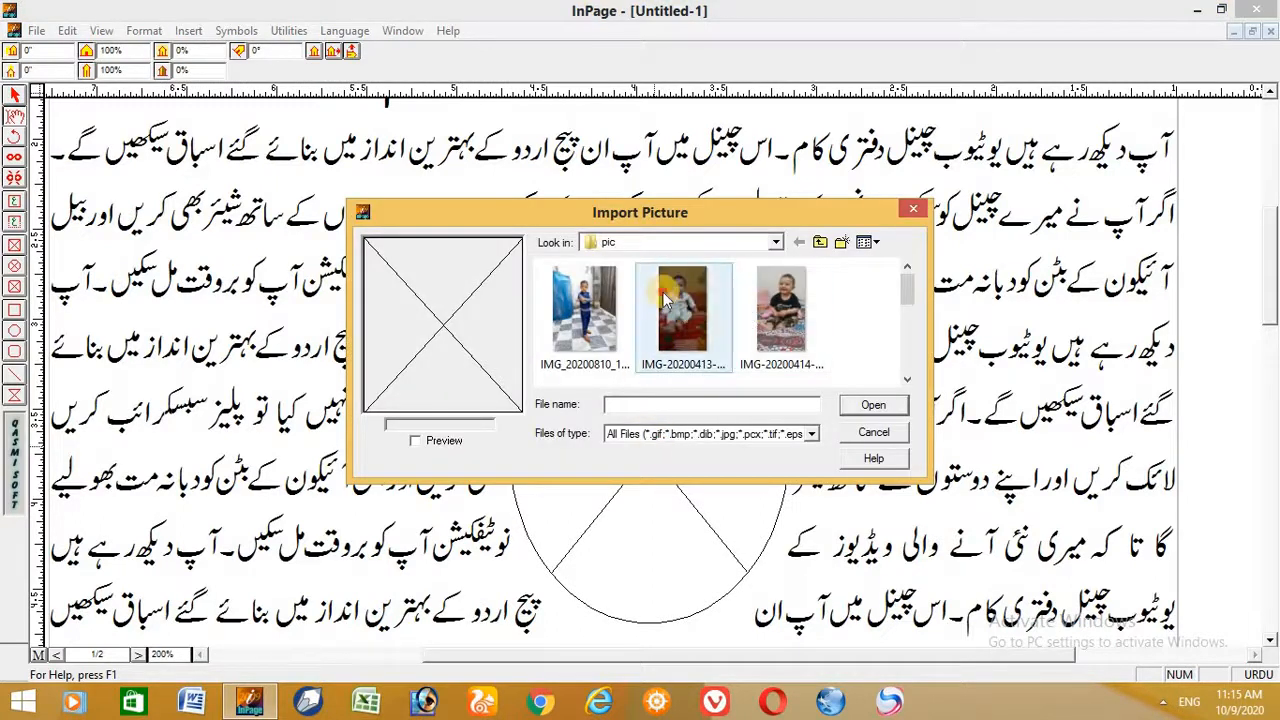
click(873, 405)
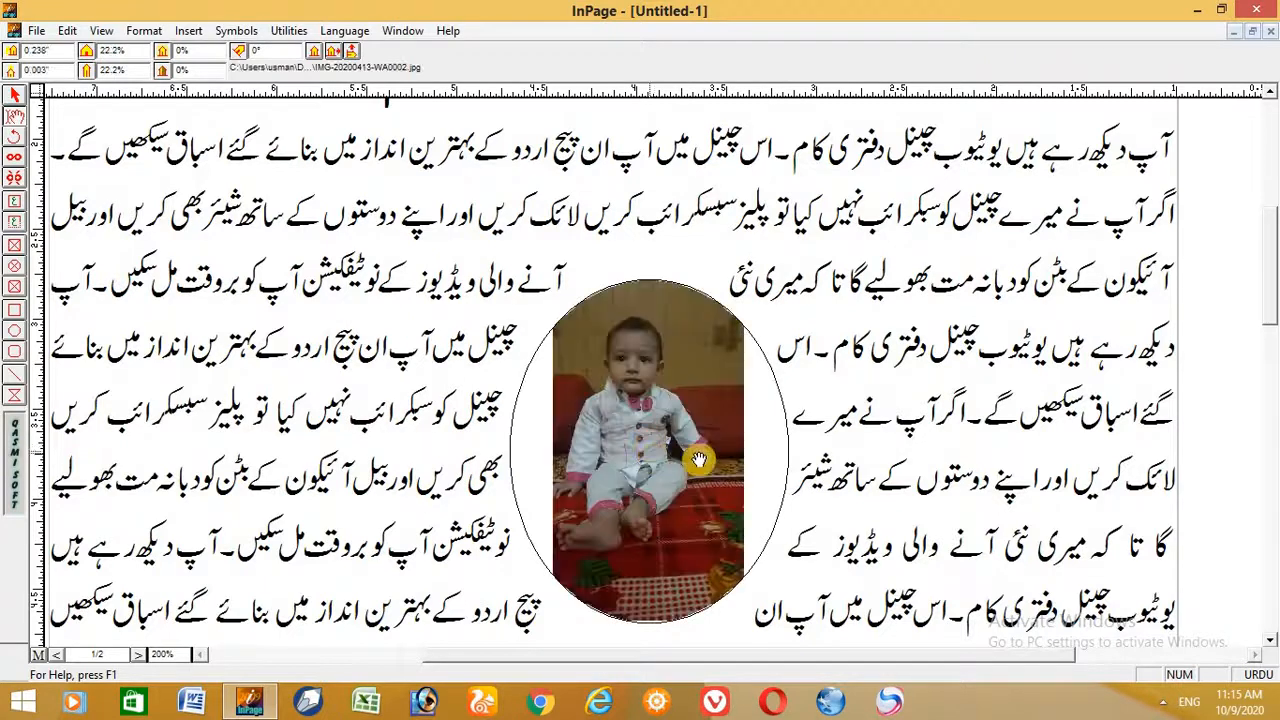
- Delete the elliptical picture box with its photo from the page 1 text
key(ctrl+1)
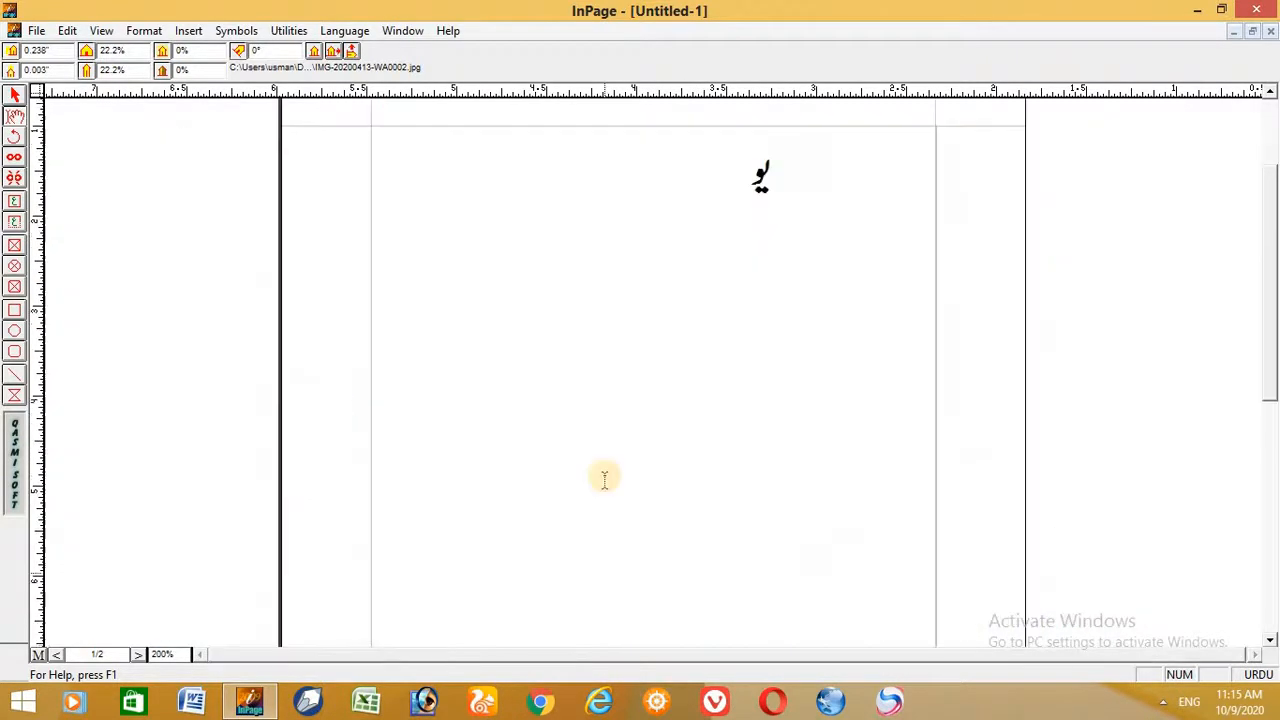
key(ctrl+2)
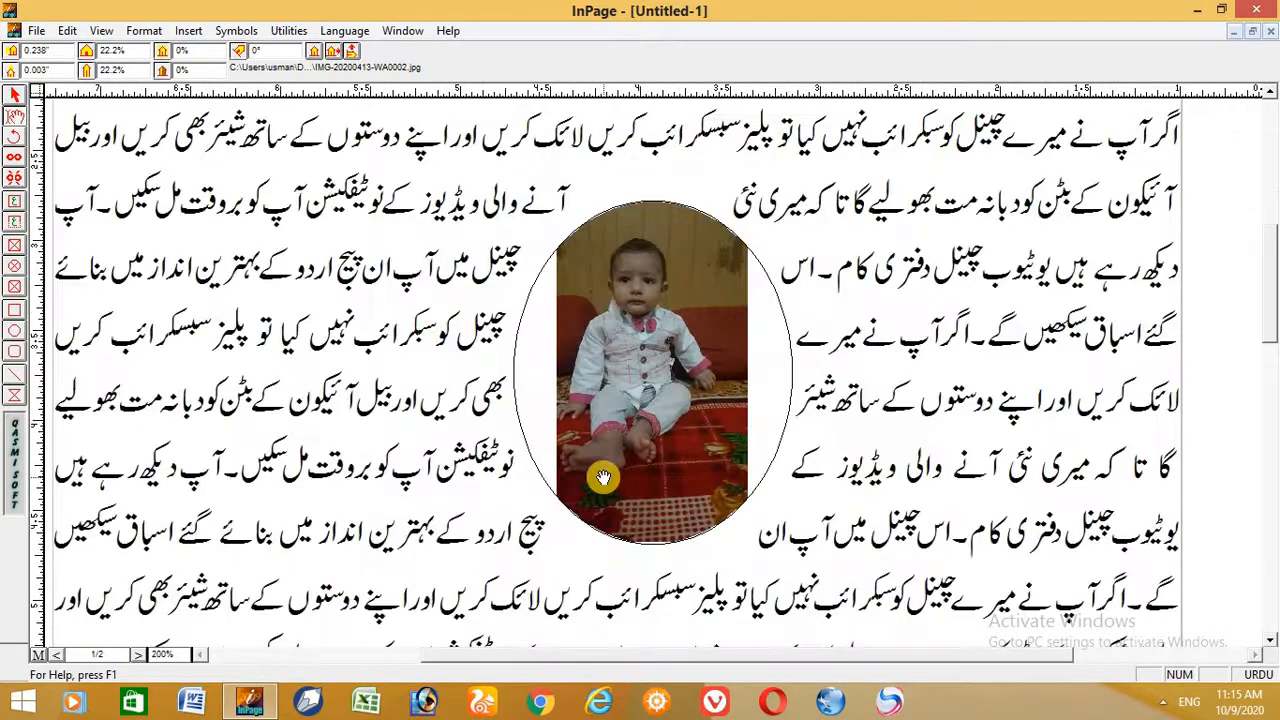
click(13, 92)
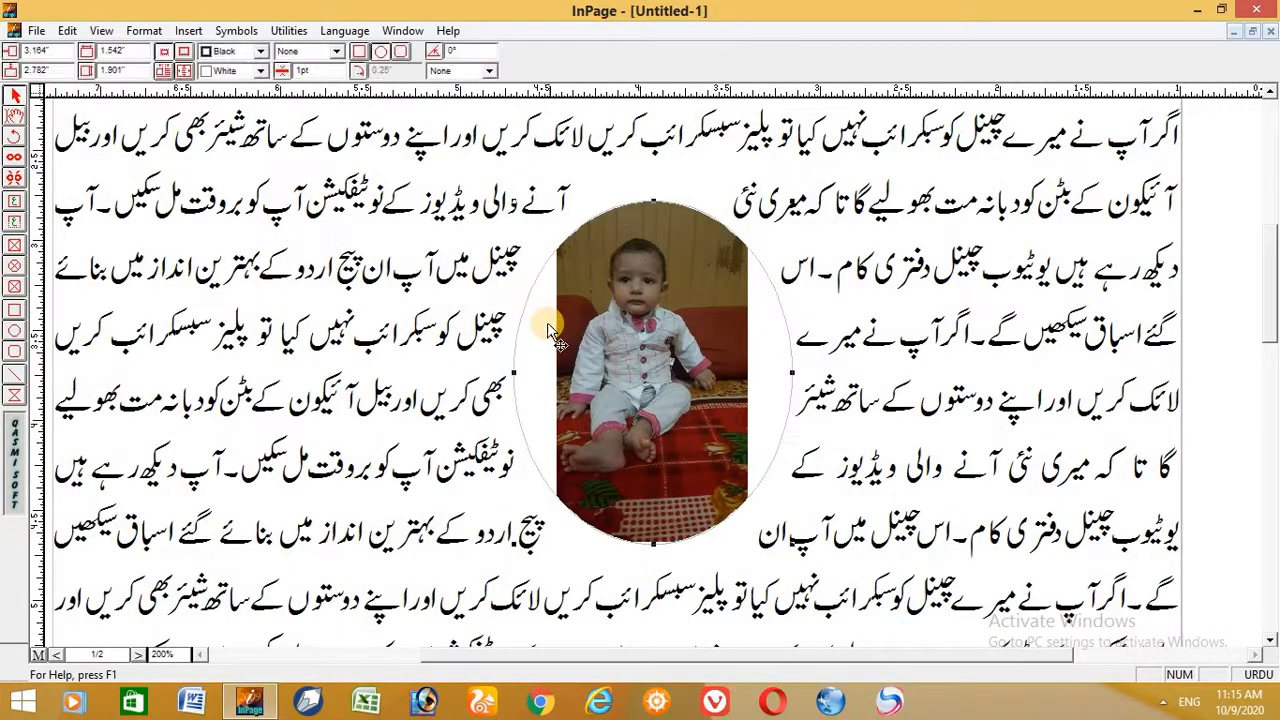
key(Delete)
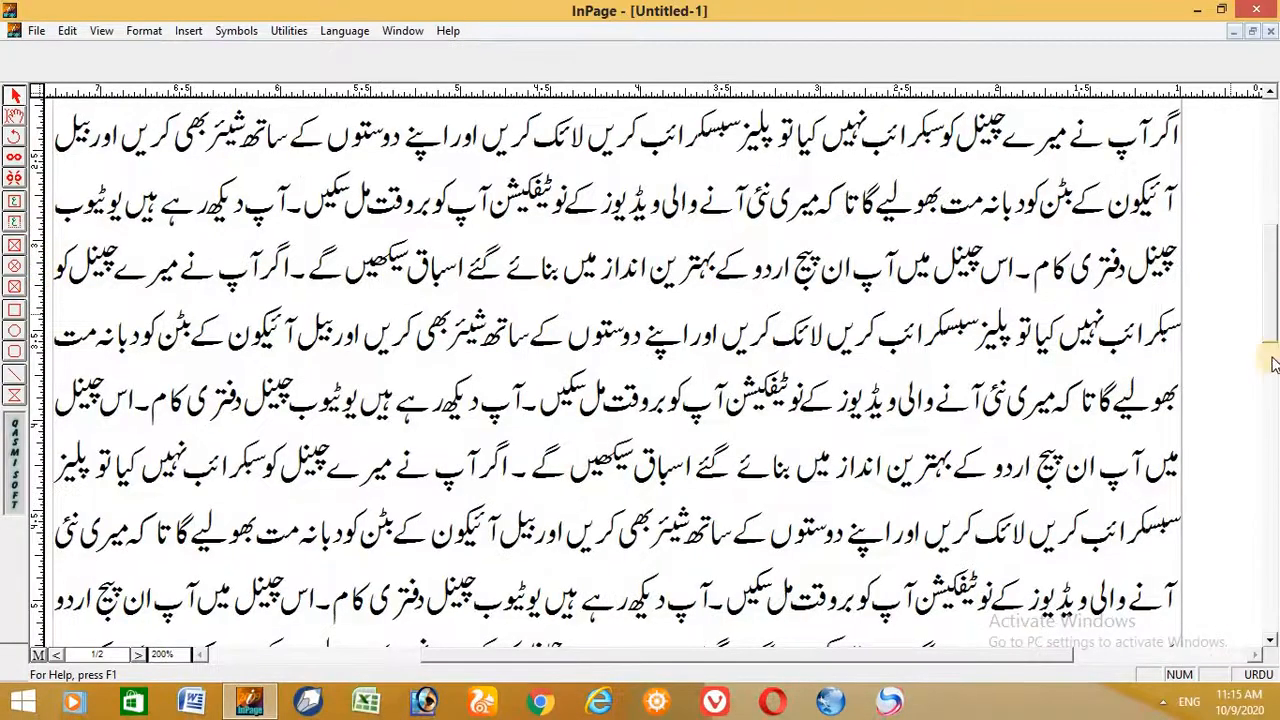
- Draw a plain rectangle about 2.94" by 0.78" around the Urdu heading on page 2
drag(1272, 330, 1270, 240)
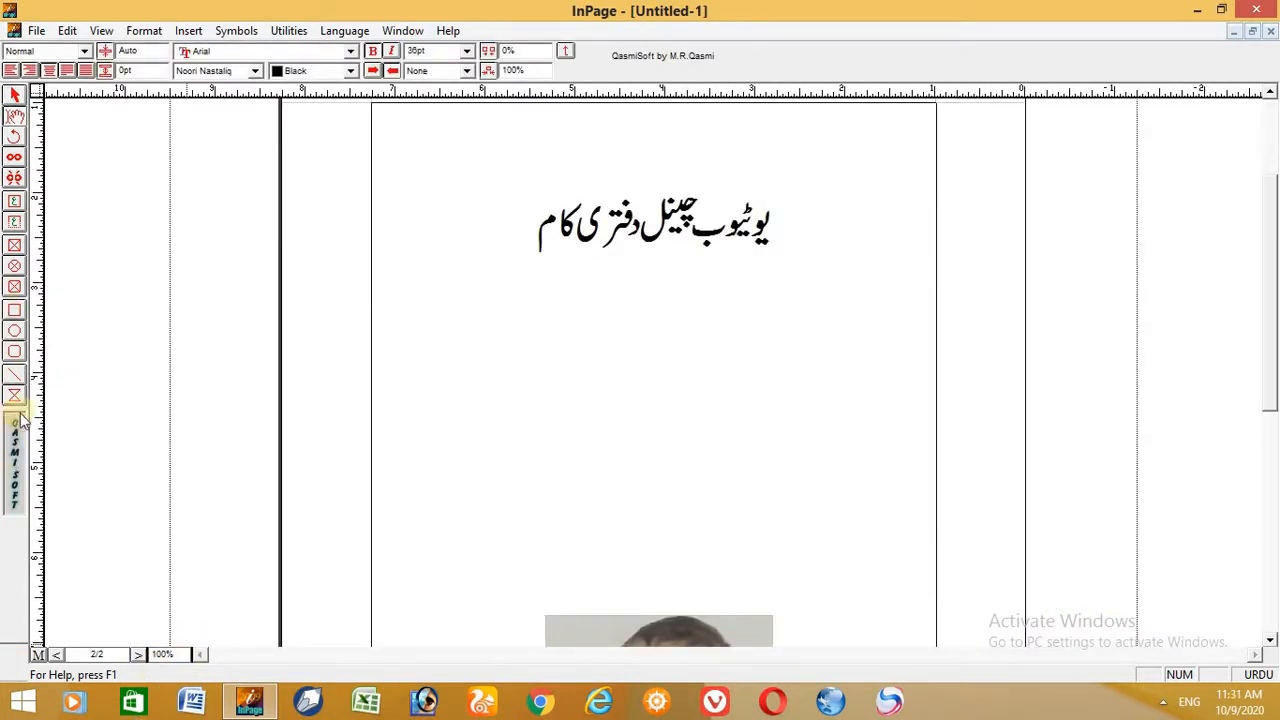
click(15, 312)
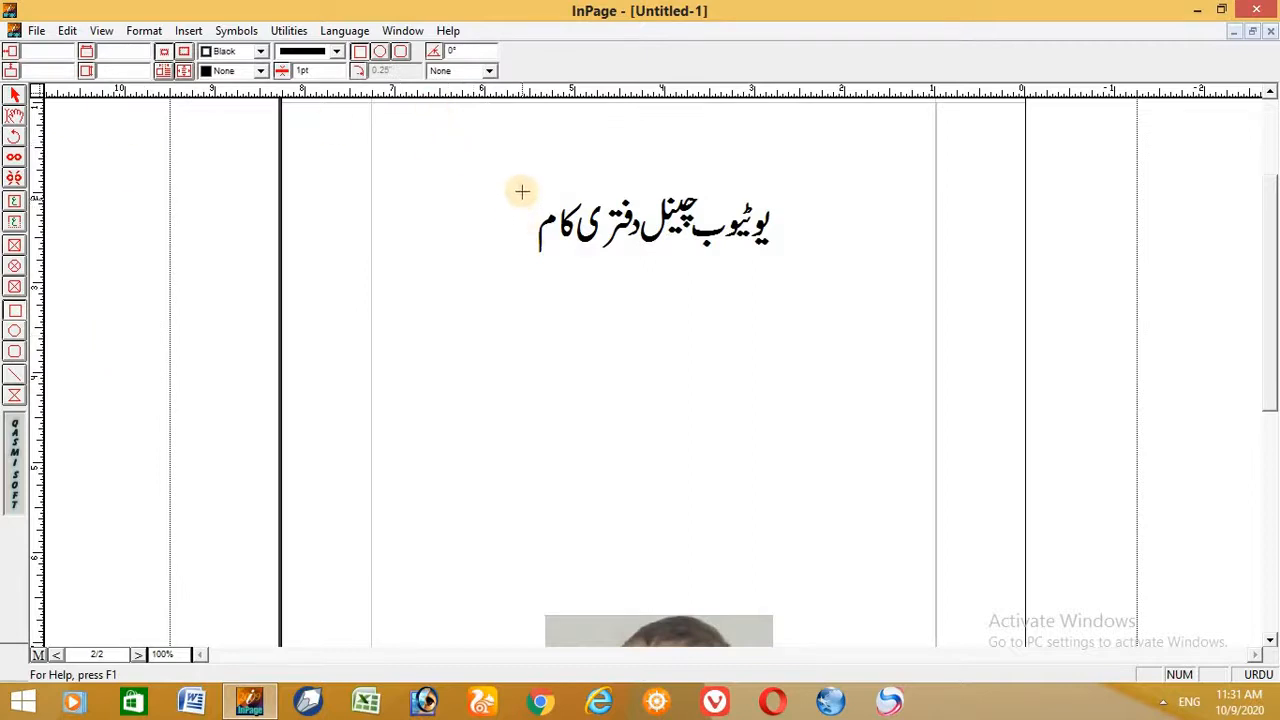
drag(526, 188, 790, 258)
click(15, 96)
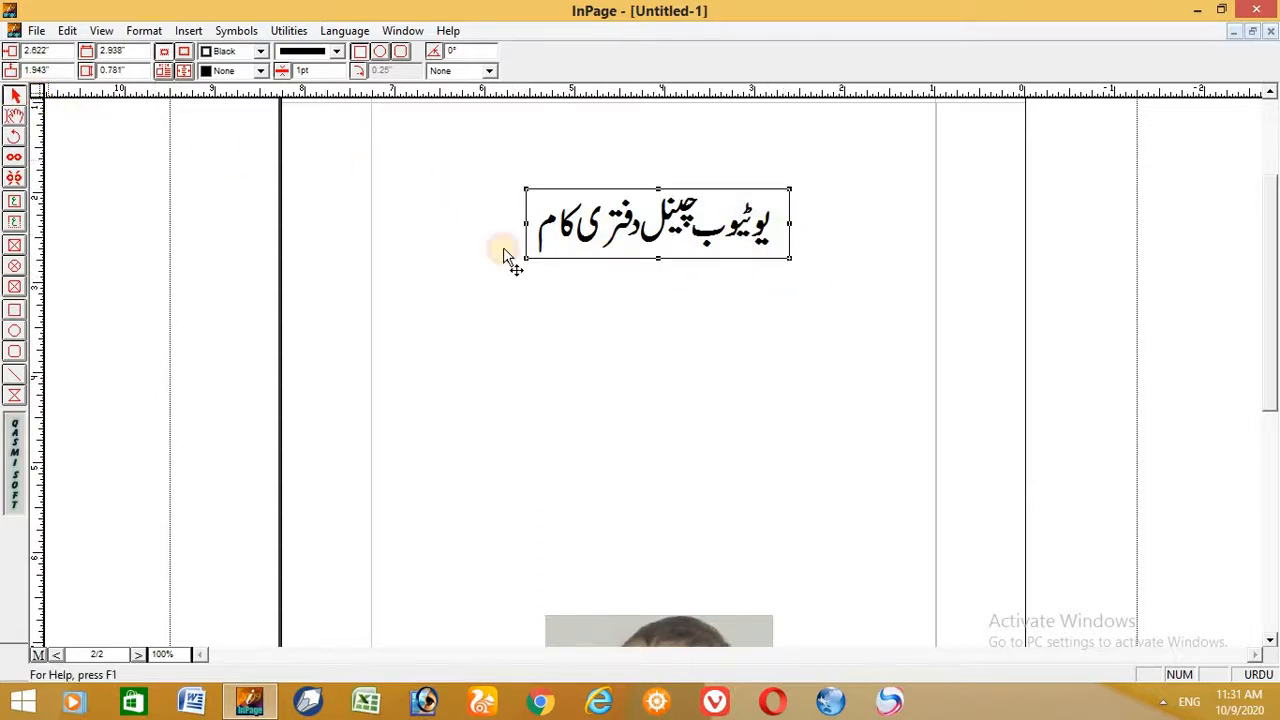
click(546, 208)
click(525, 187)
- Fill the rectangle around the heading with black and send it to the back
click(227, 72)
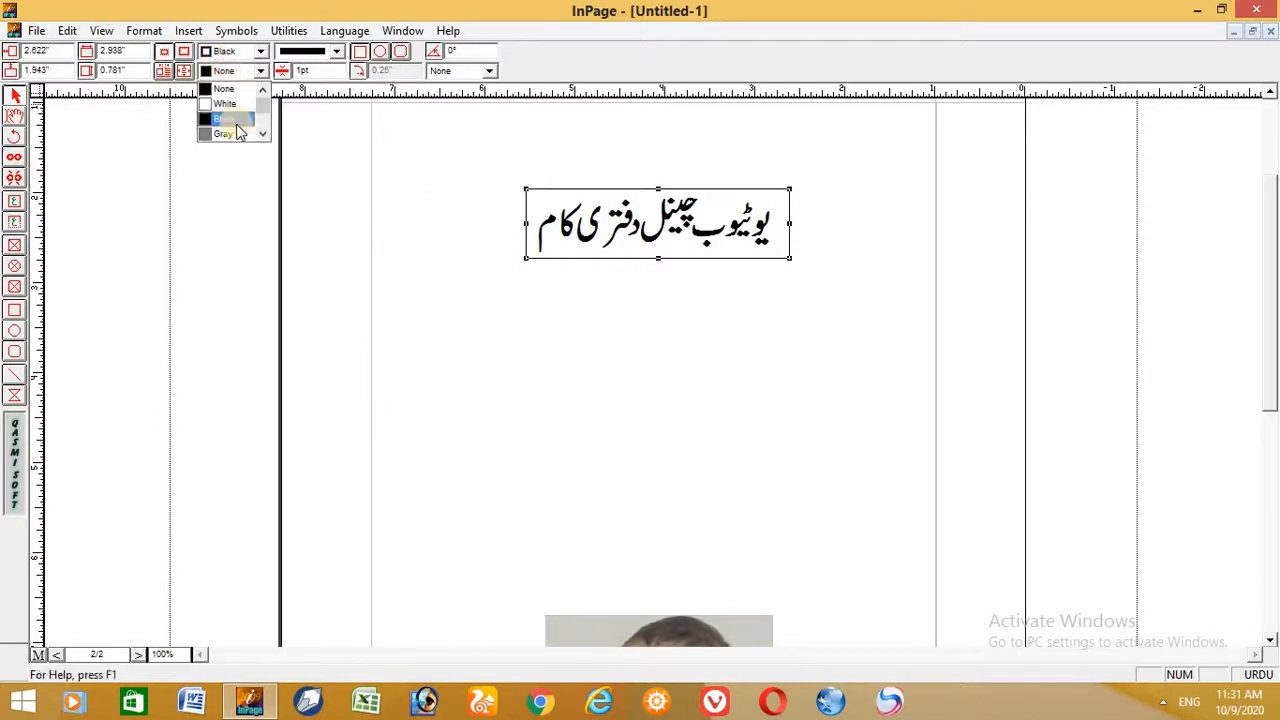
click(233, 120)
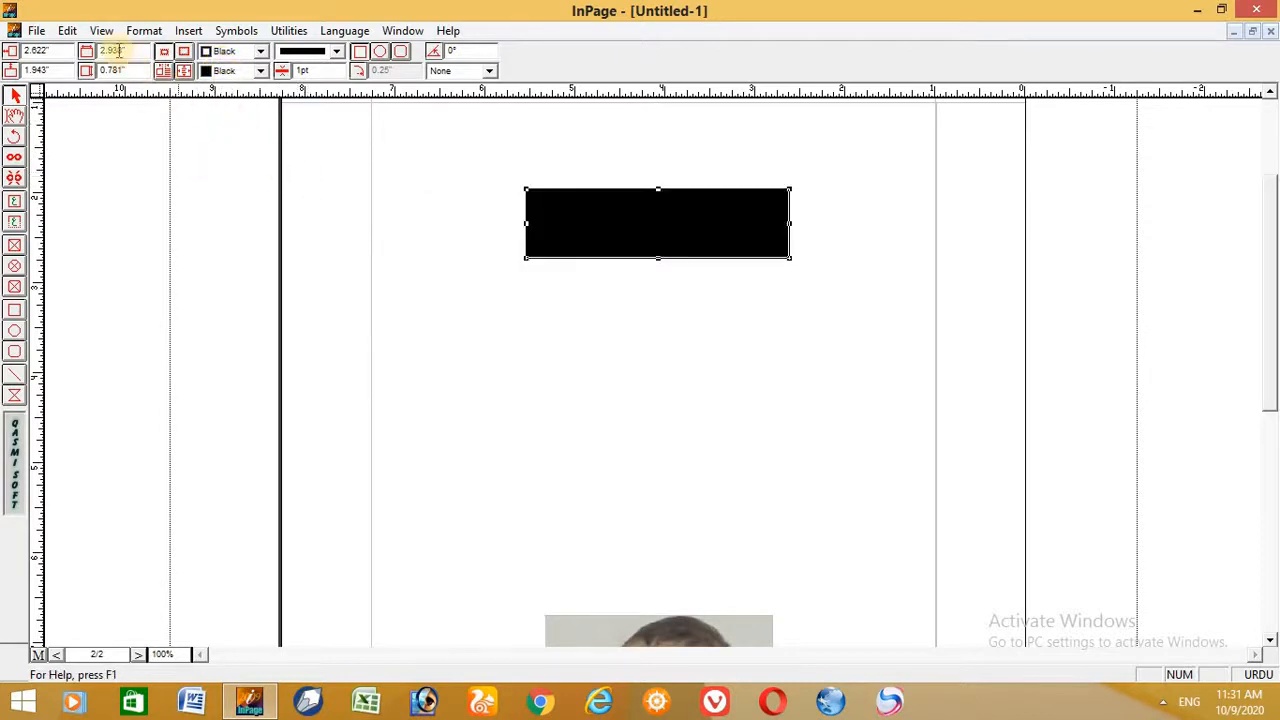
click(66, 30)
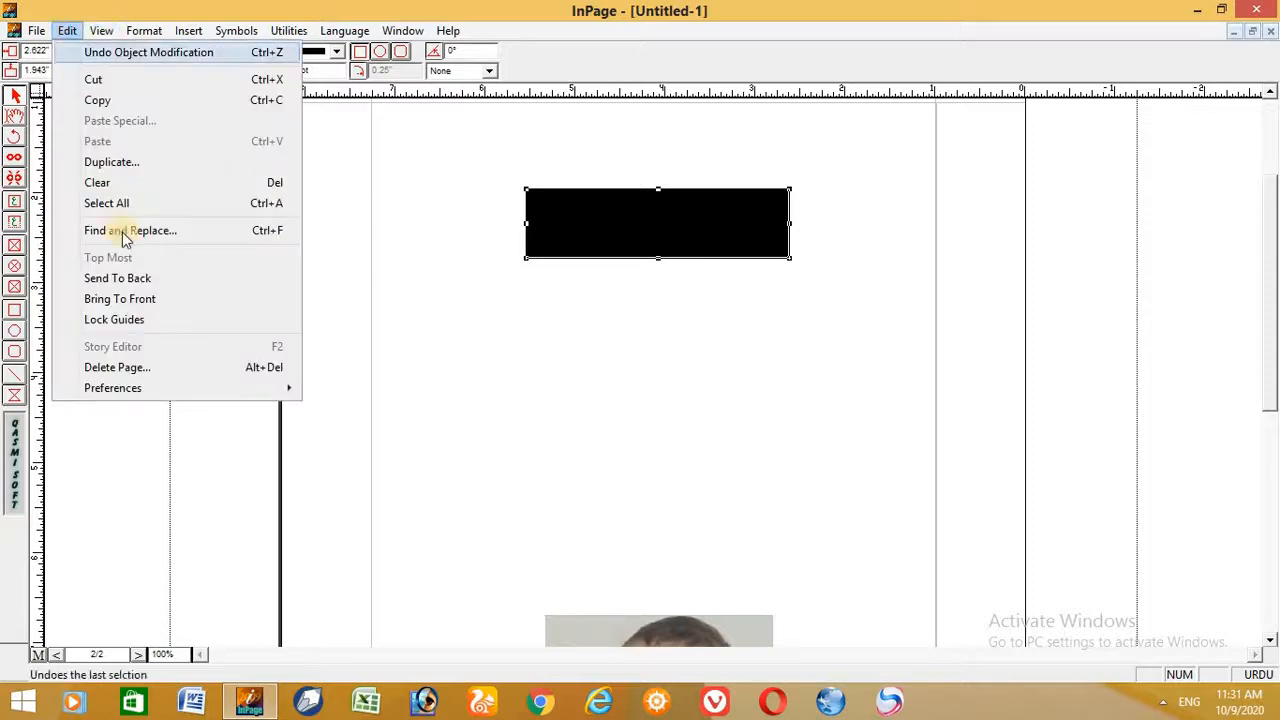
click(145, 283)
- Change the colour of the whole Urdu heading text on page 2 to White
click(12, 116)
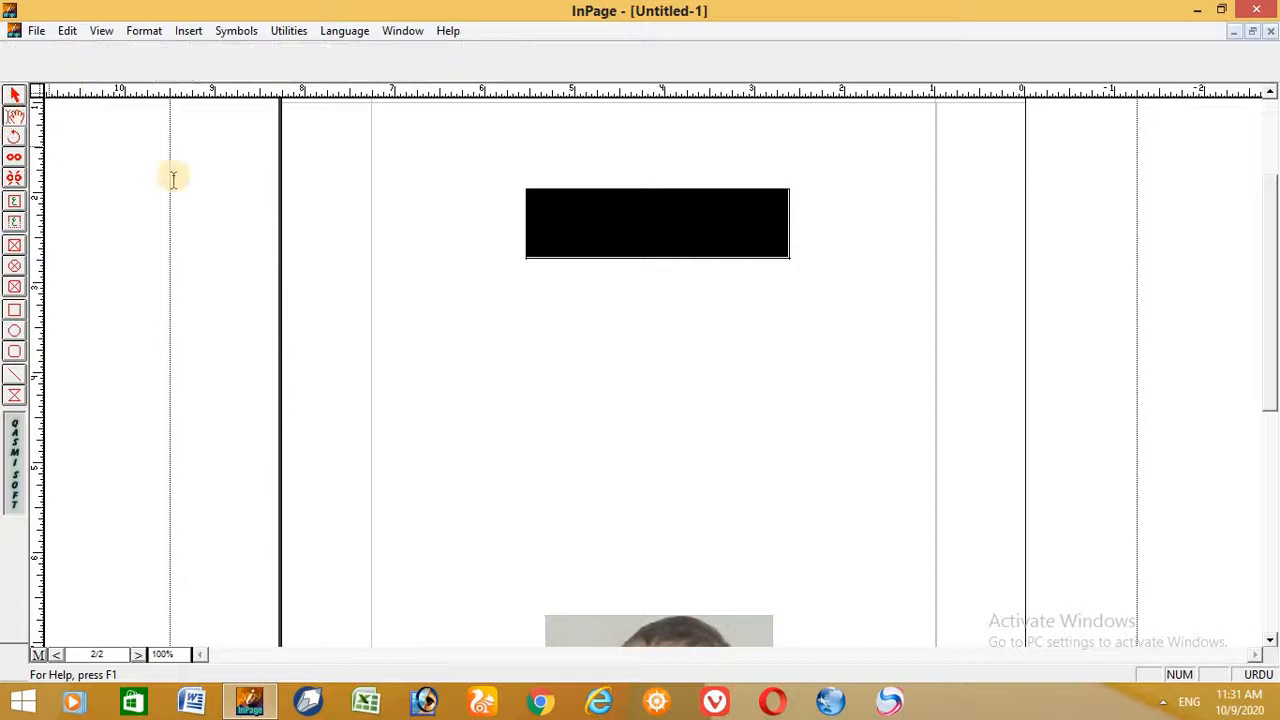
click(530, 226)
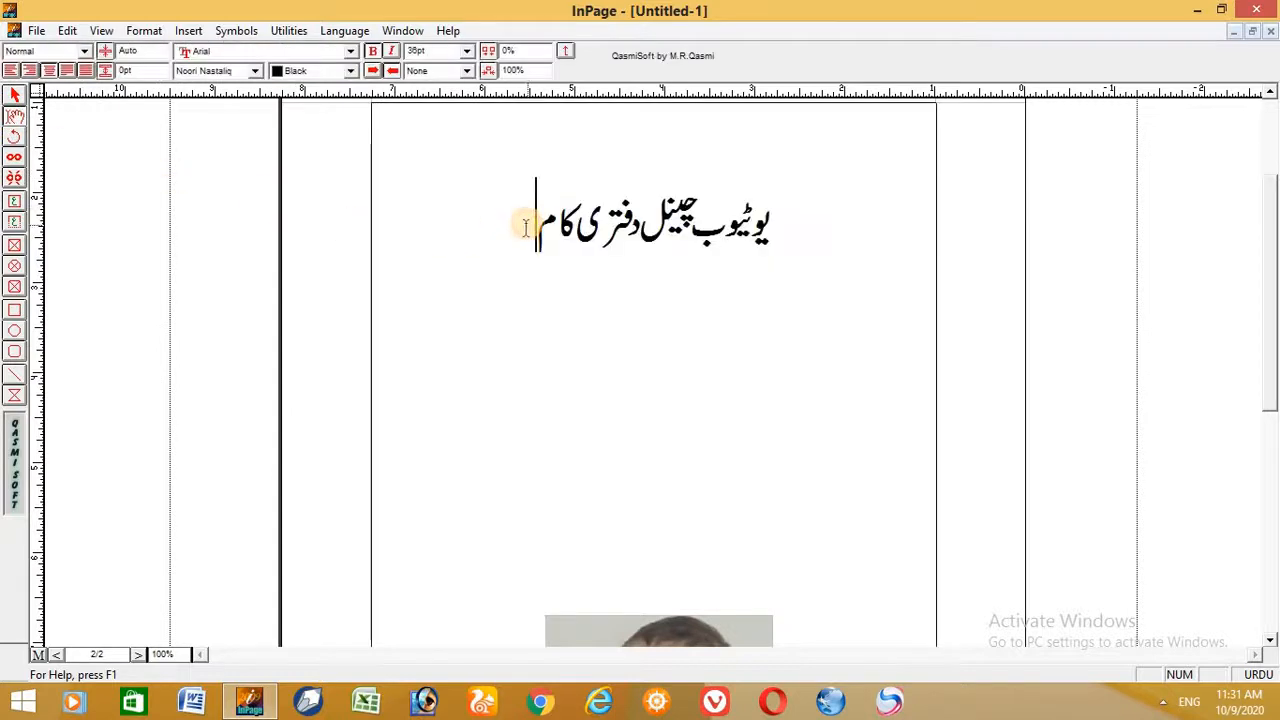
drag(537, 223, 788, 236)
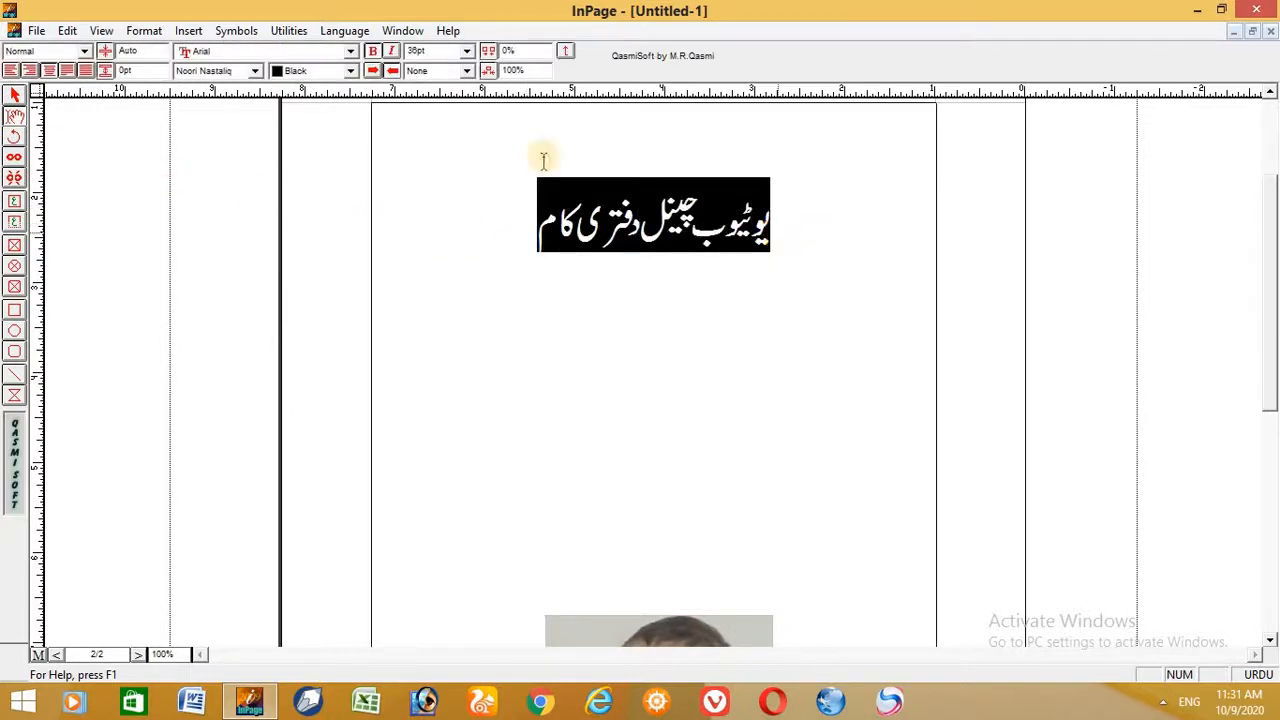
click(305, 71)
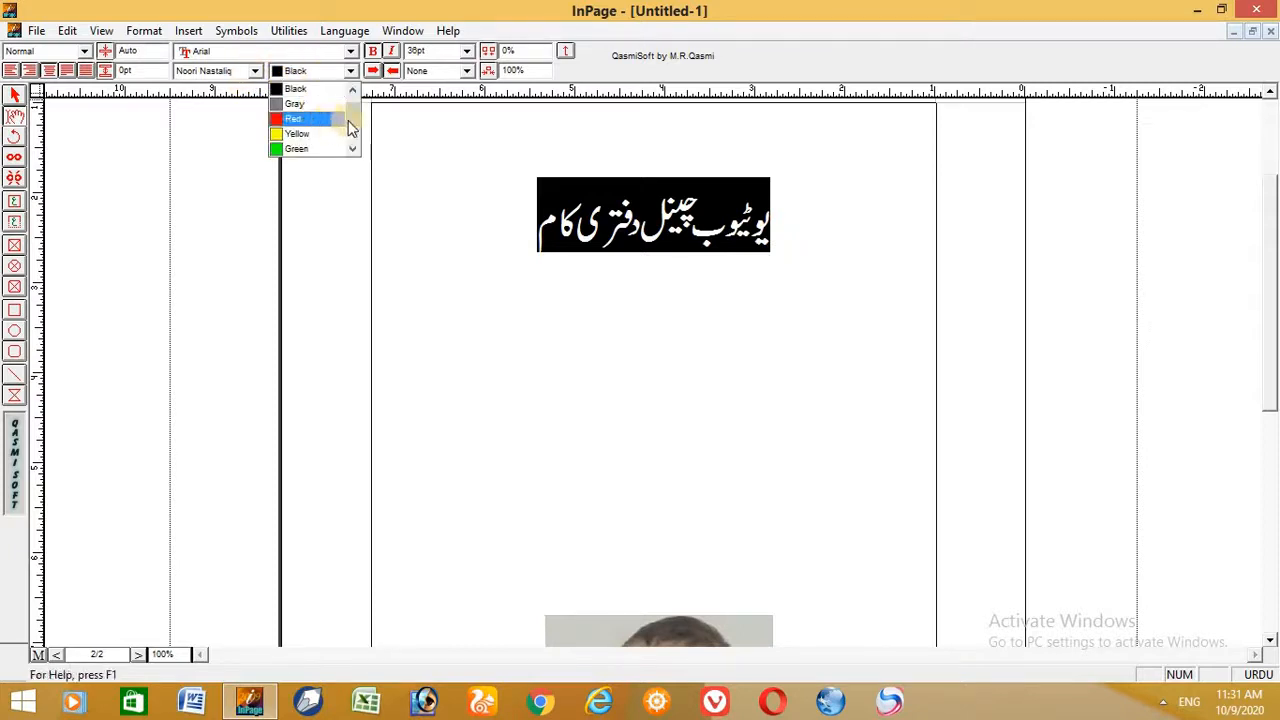
drag(355, 132, 326, 98)
click(321, 89)
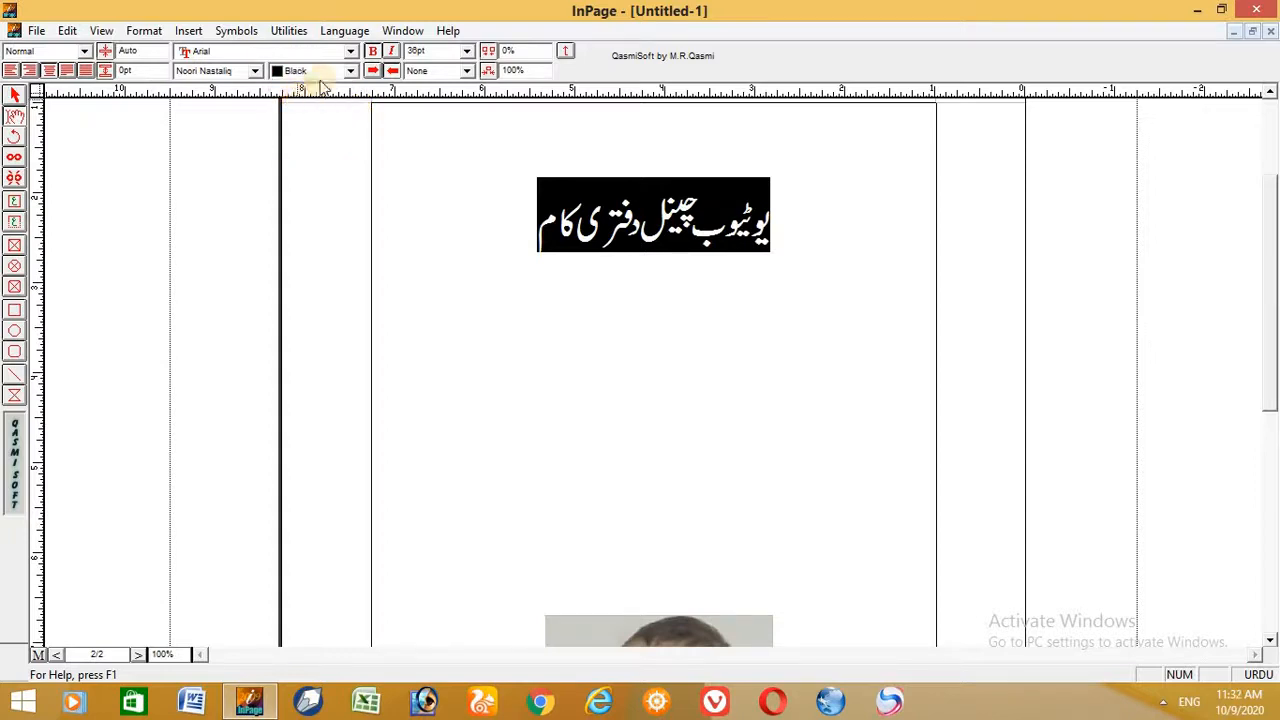
click(346, 72)
drag(353, 105, 345, 96)
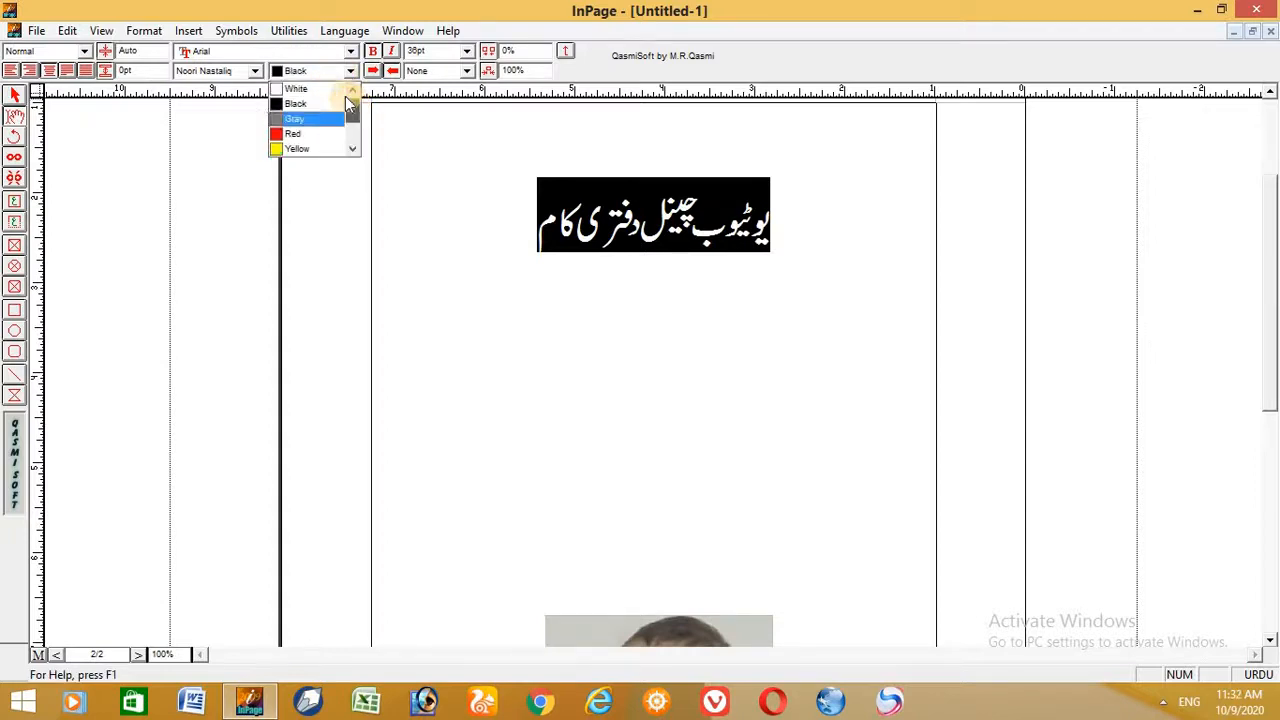
click(330, 89)
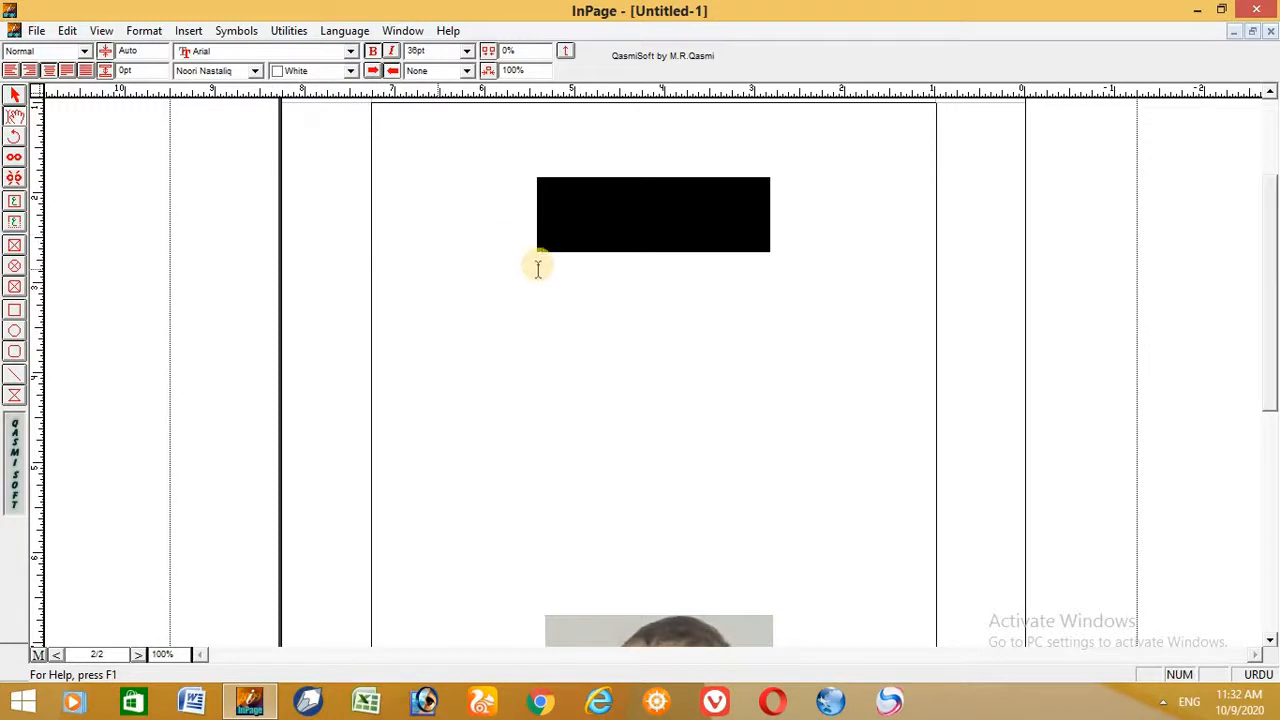
click(15, 95)
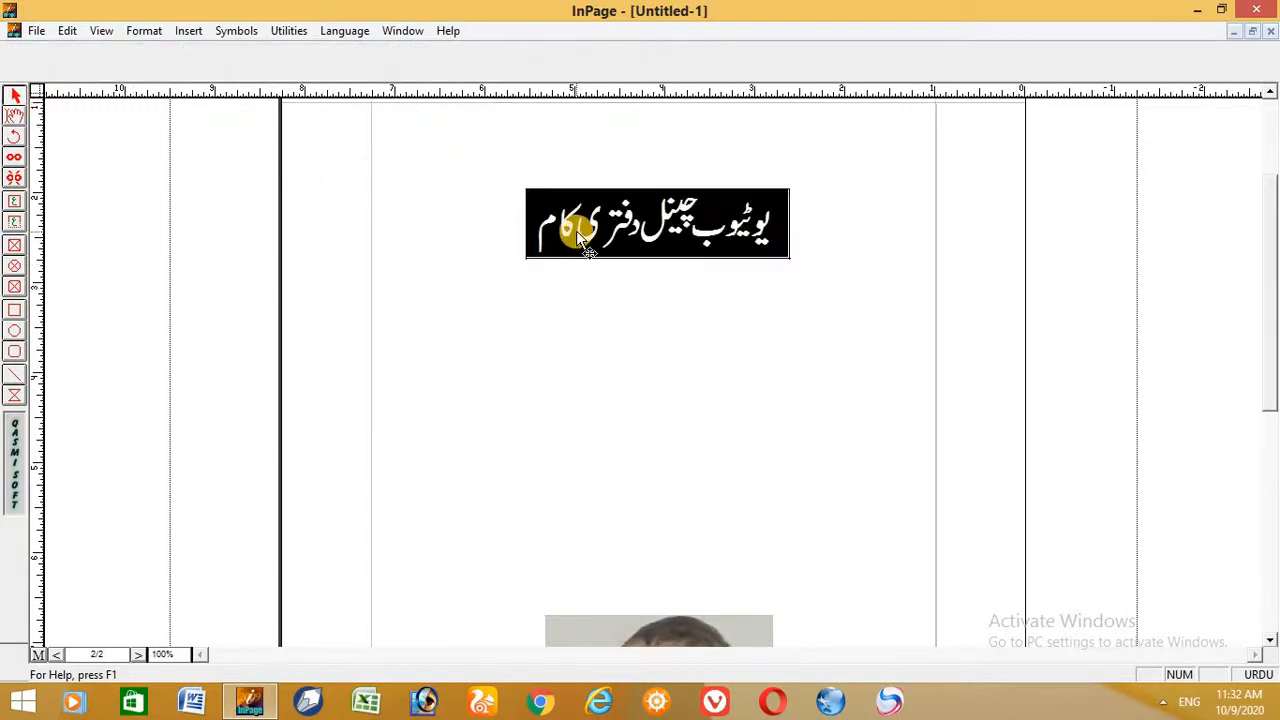
- Draw an ellipse about 2.27" by 0.81" below the heading and a rounded rectangle about 1.73" by 1.79" below it
click(16, 335)
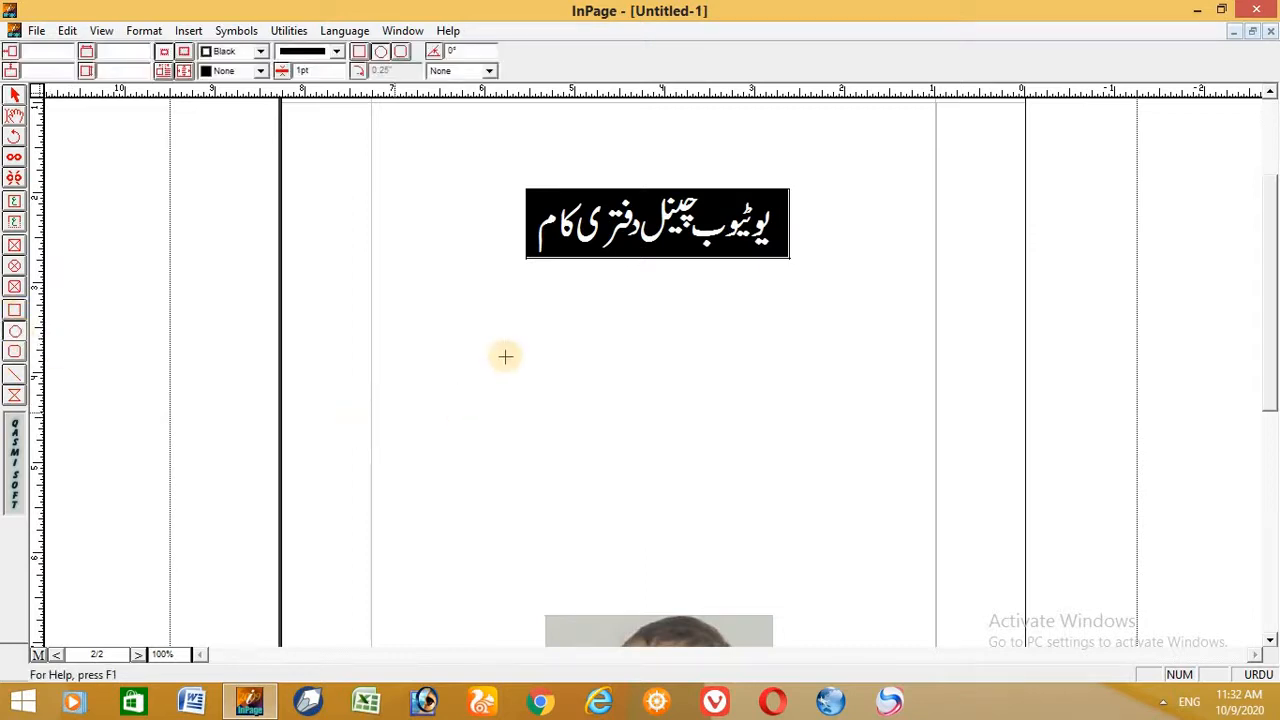
drag(679, 383, 705, 394)
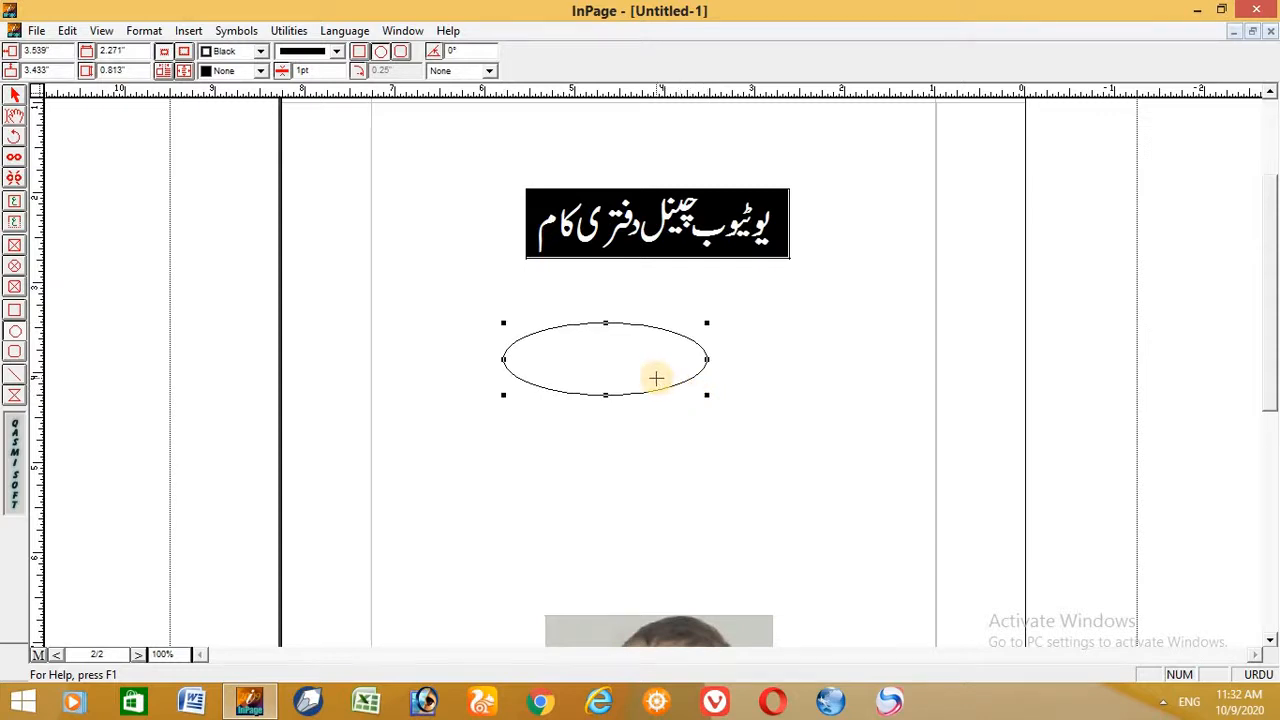
click(14, 351)
drag(400, 384, 554, 544)
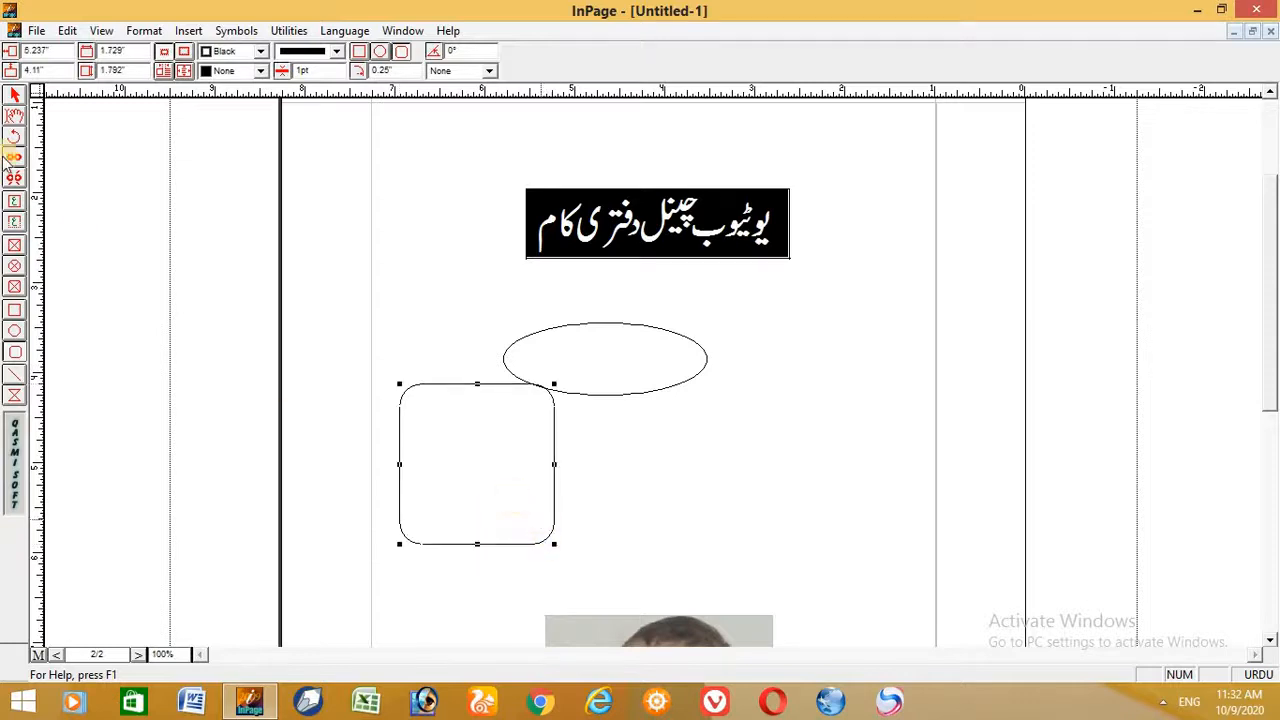
- Give the rounded rectangle a double-line border with a thickness of 5 pt
click(14, 95)
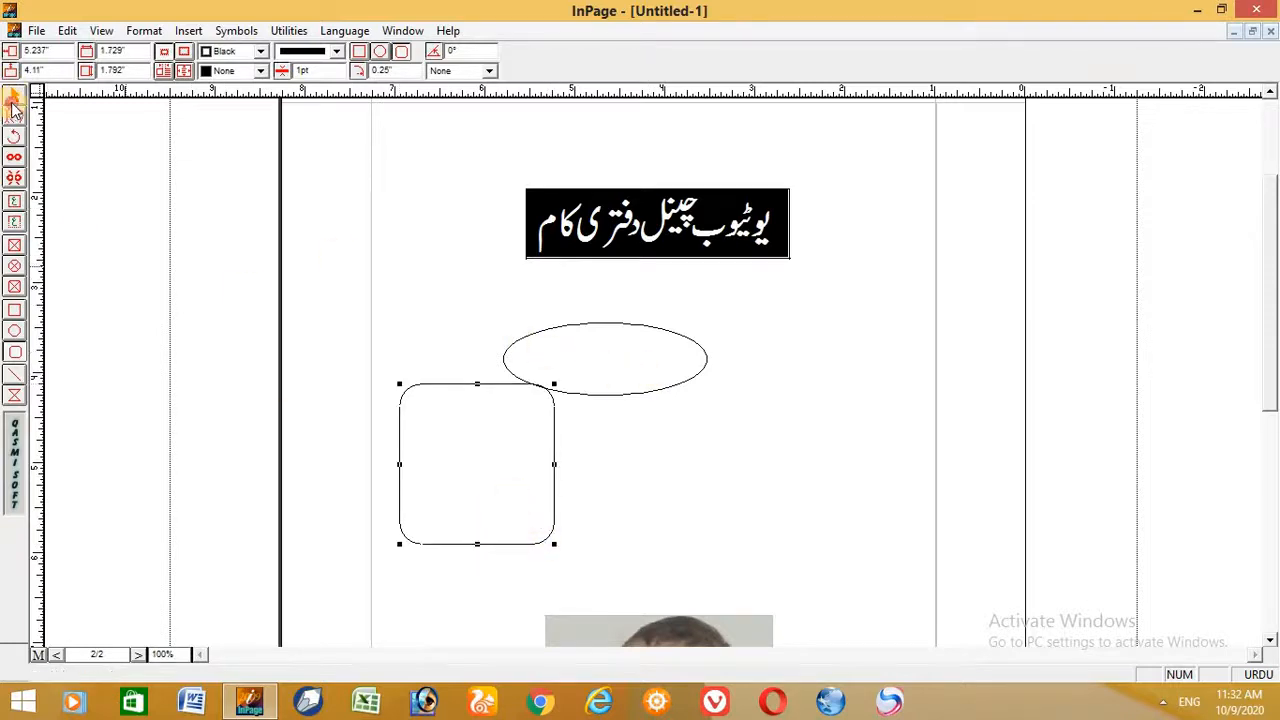
click(515, 390)
click(518, 390)
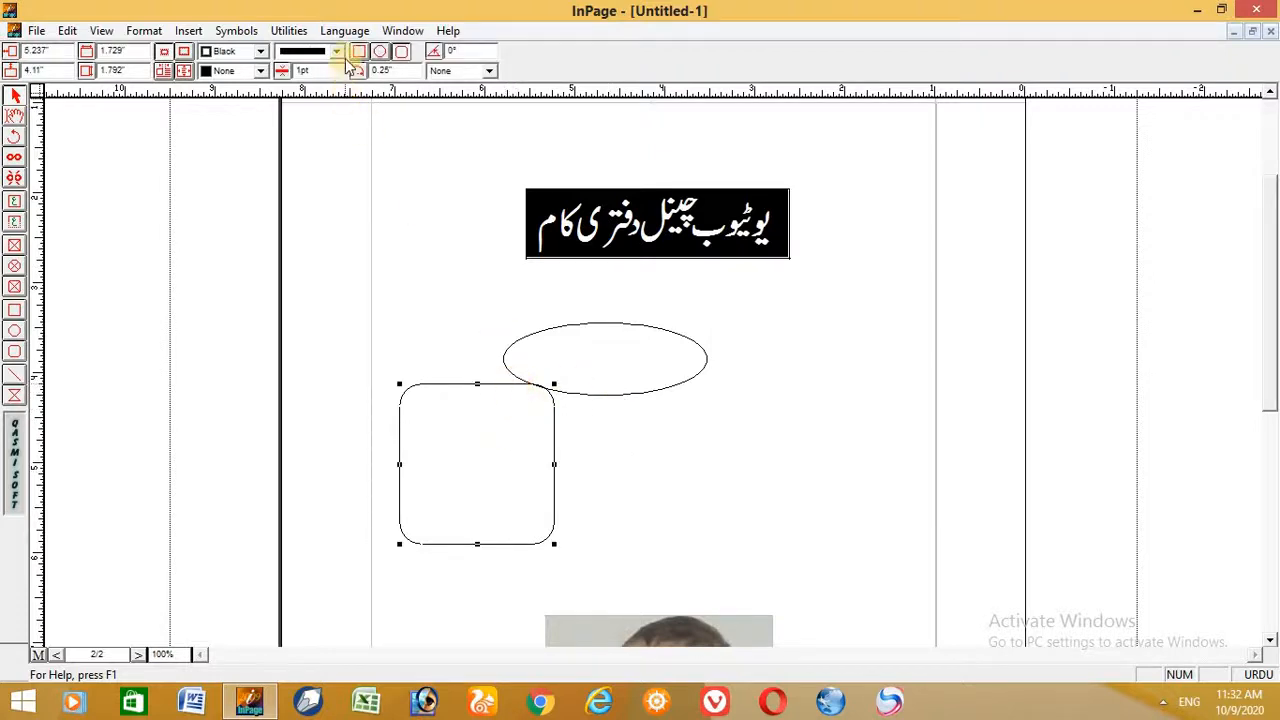
click(337, 51)
click(338, 118)
click(338, 118)
click(338, 118)
click(315, 101)
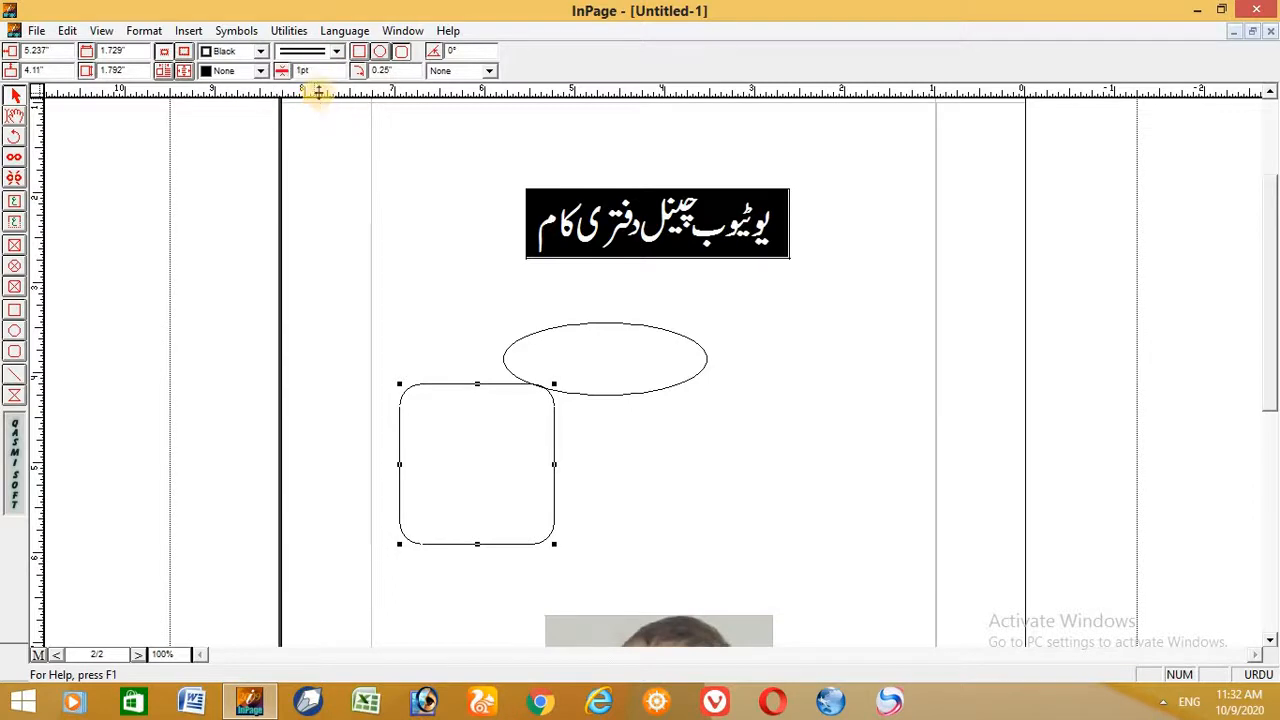
drag(320, 70, 277, 69)
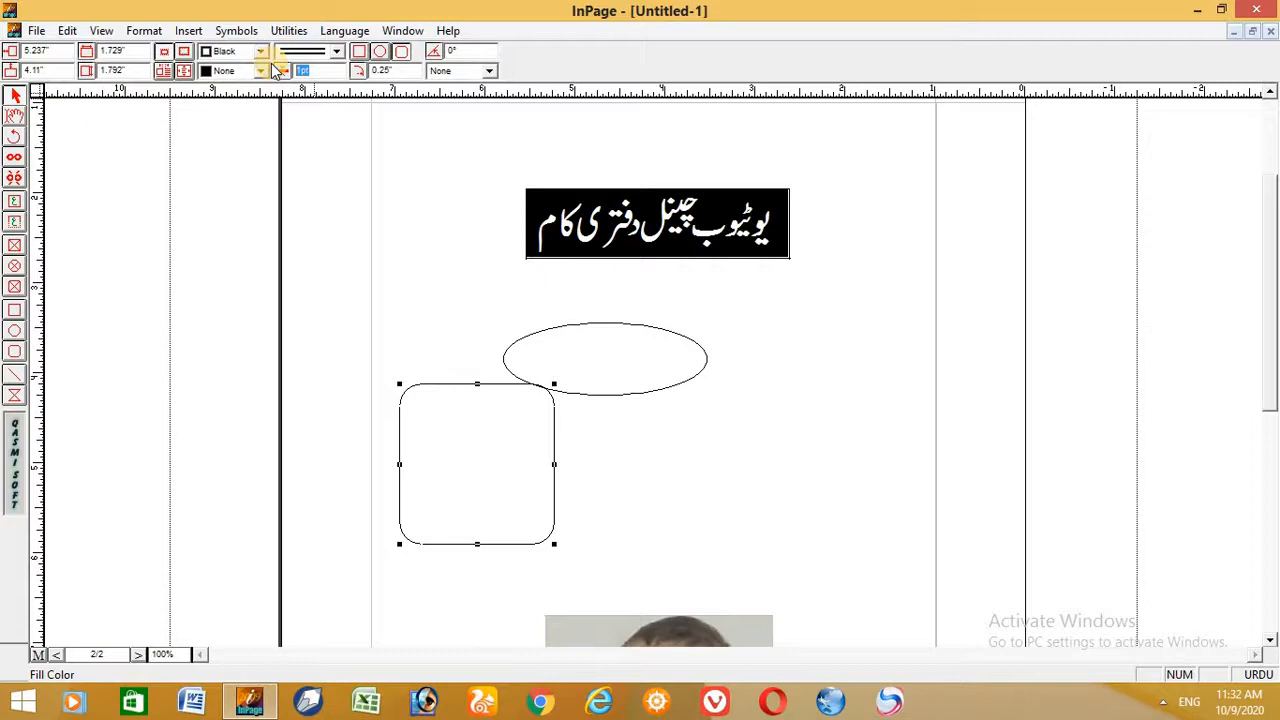
text(5)
key(Return)
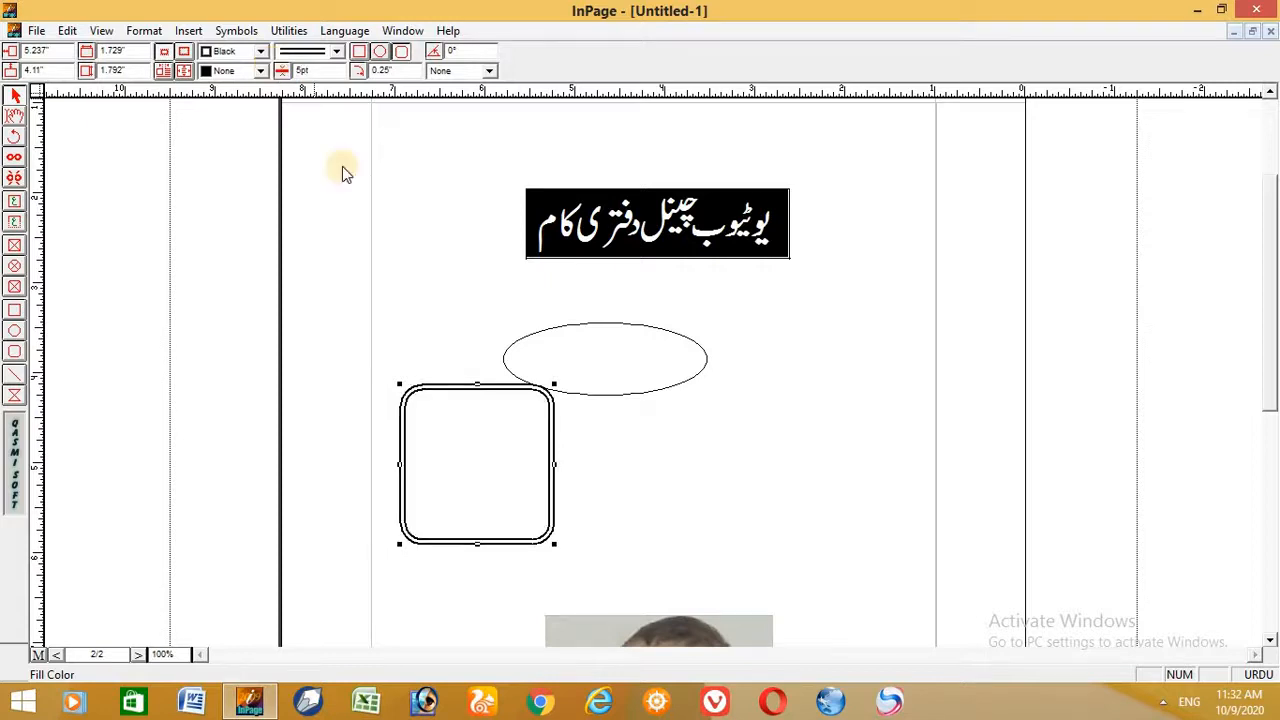
click(741, 499)
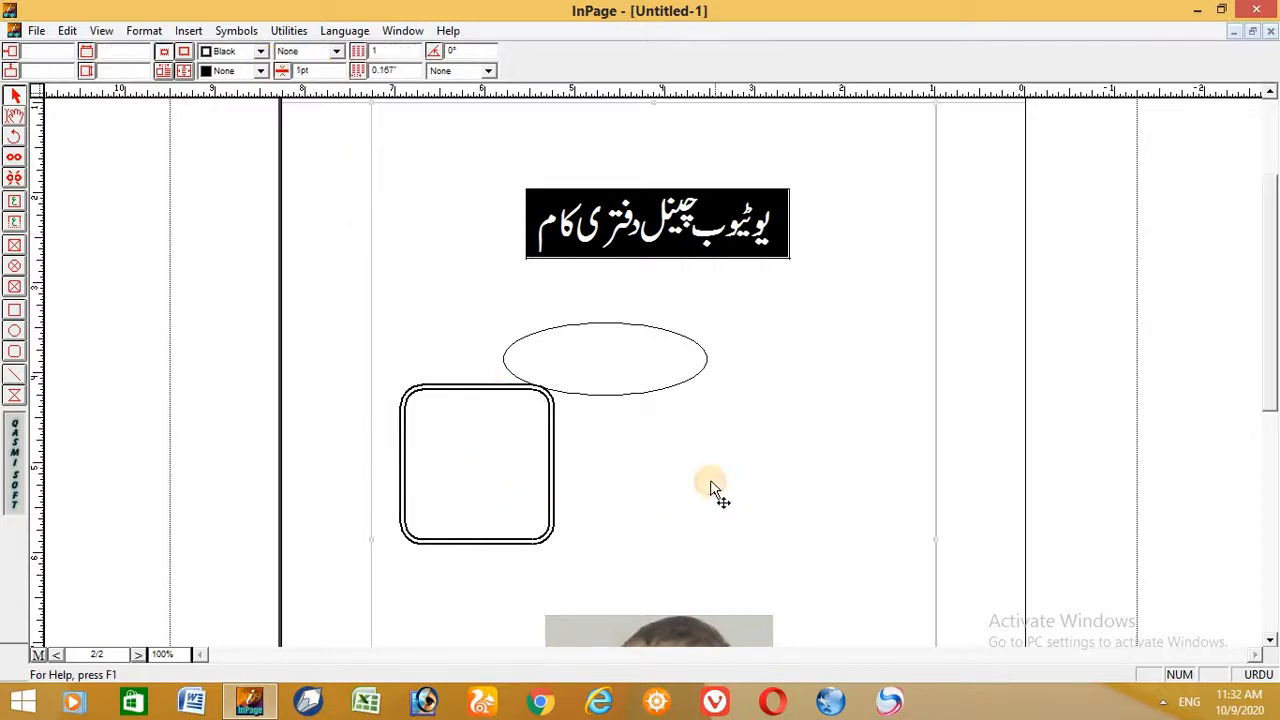
- Draw a horizontal line about 2.93" long just beneath the black heading box
key(ctrl+2)
click(1268, 213)
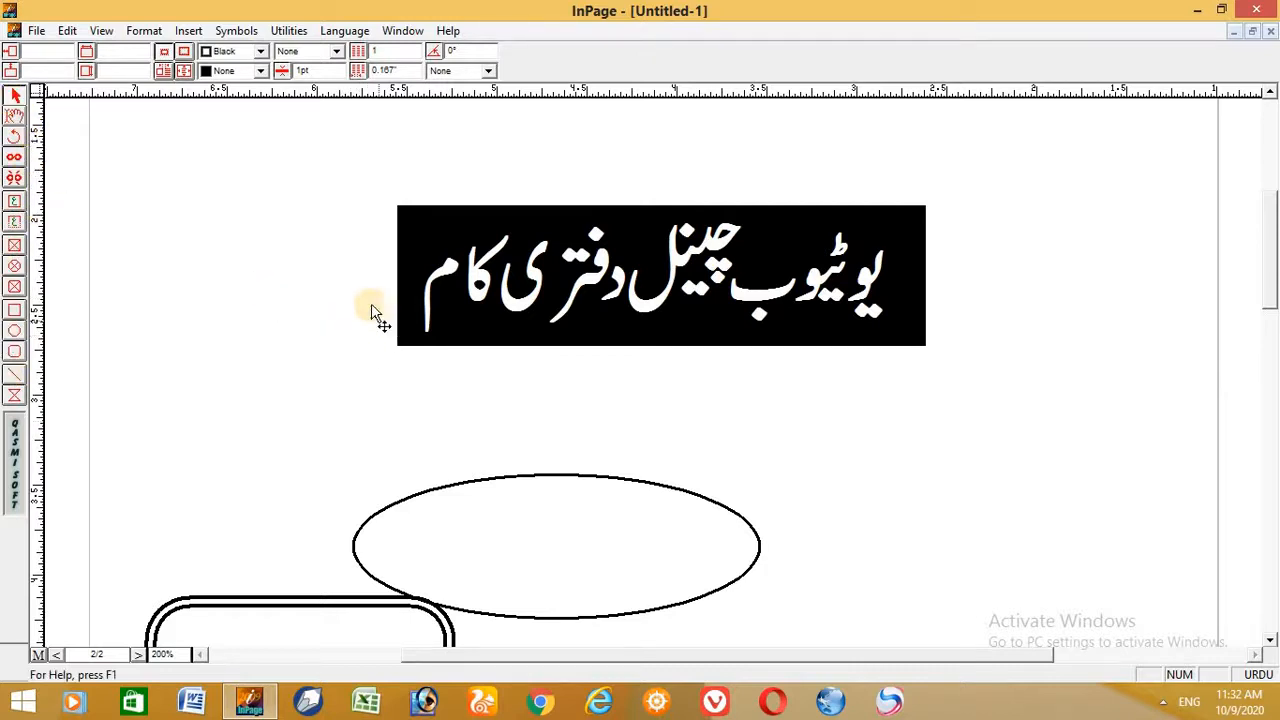
click(14, 377)
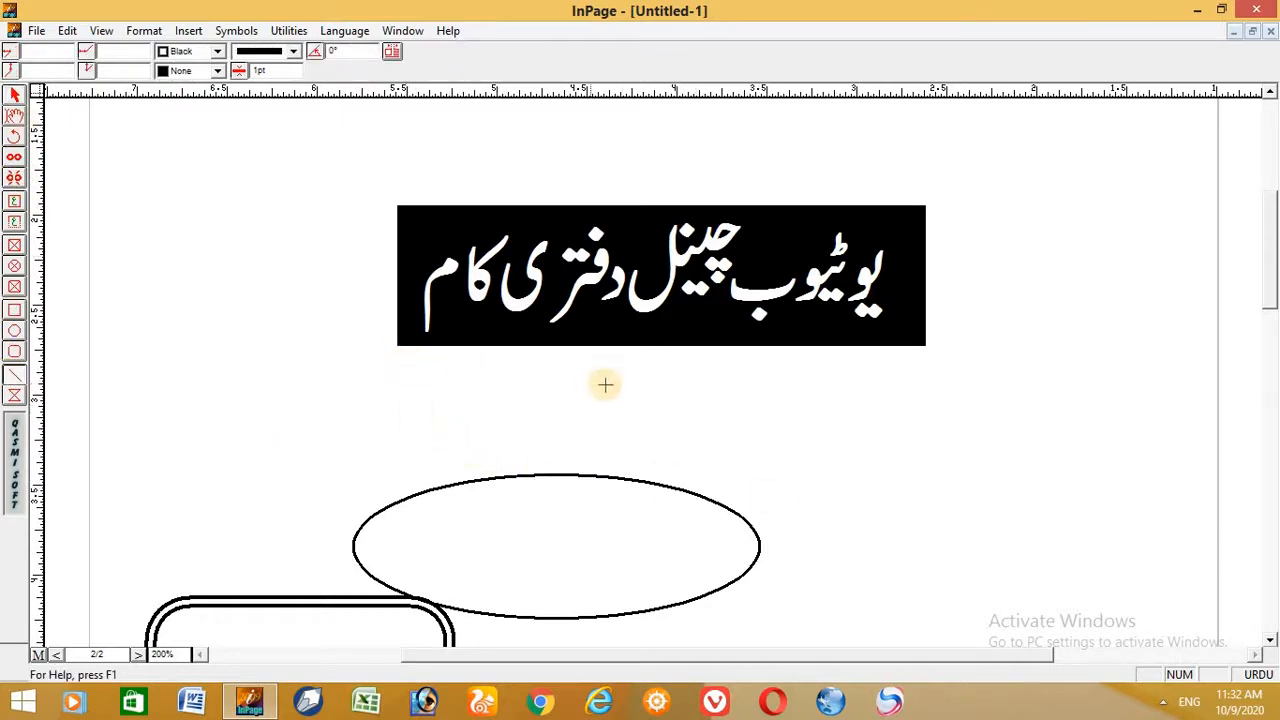
drag(405, 366, 933, 372)
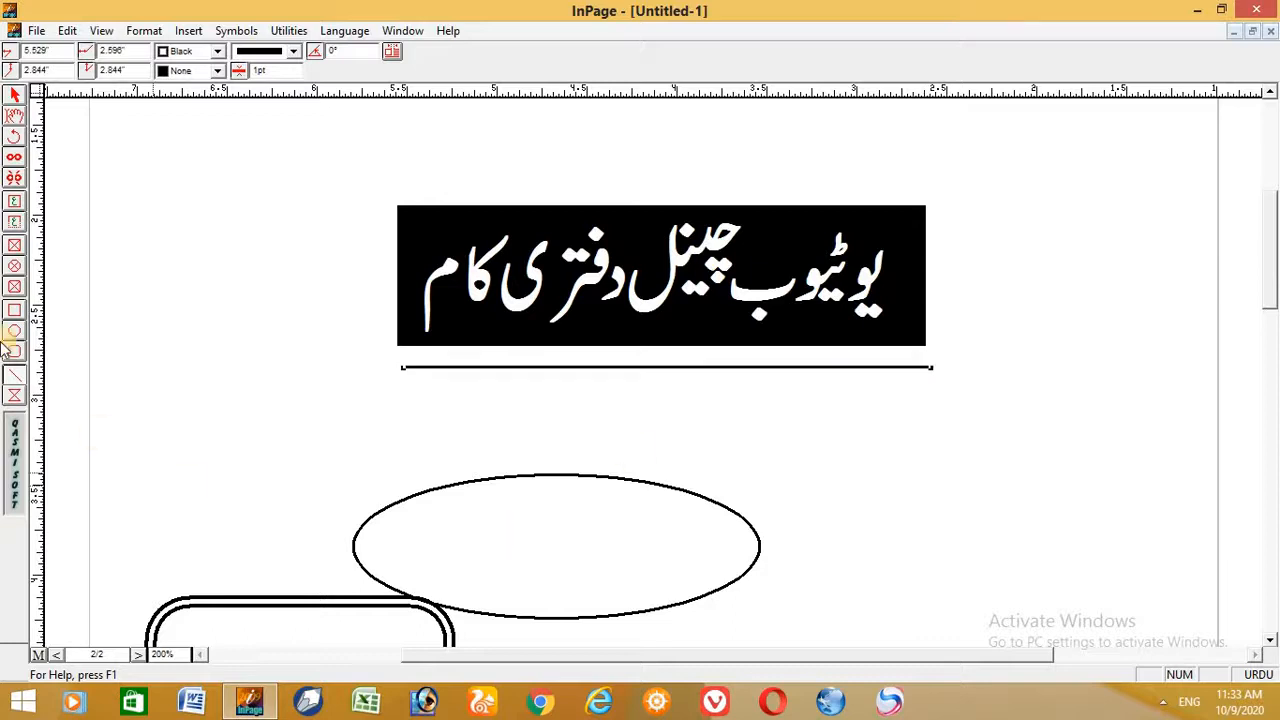
click(16, 93)
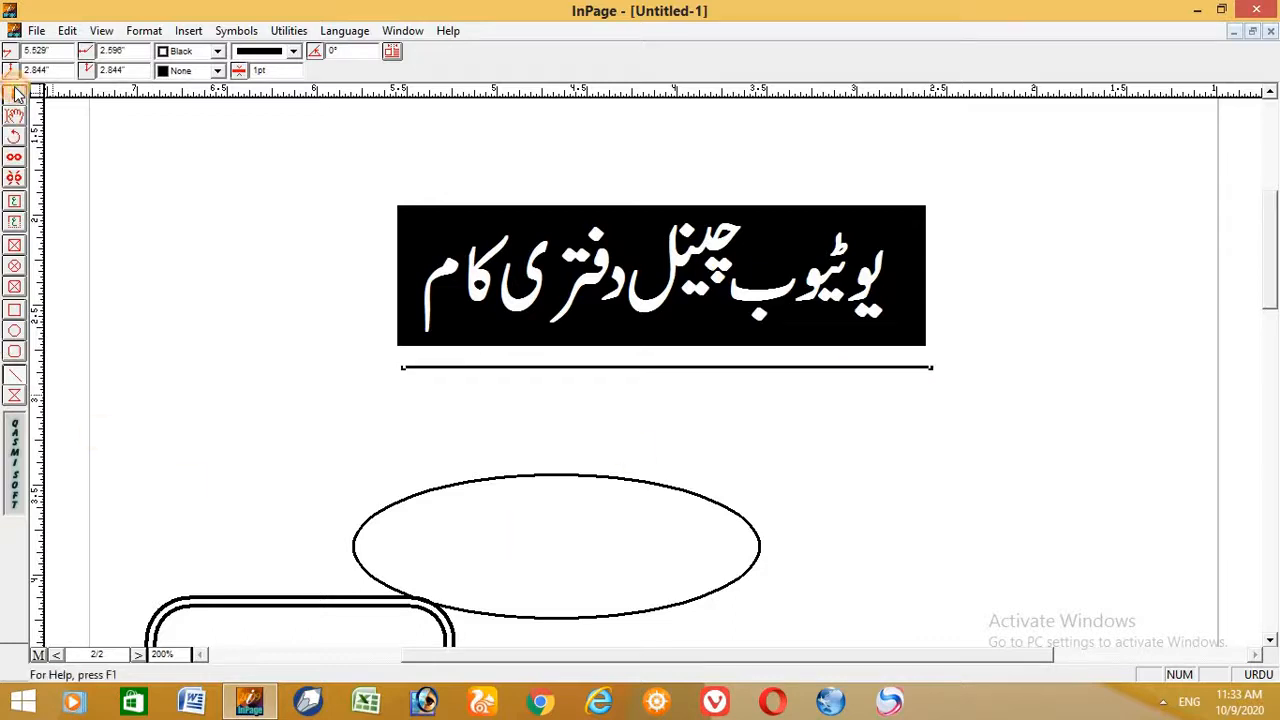
- Set the line beneath the heading to 5 pt thickness with the decorative dot-and-dash chain pattern
click(285, 68)
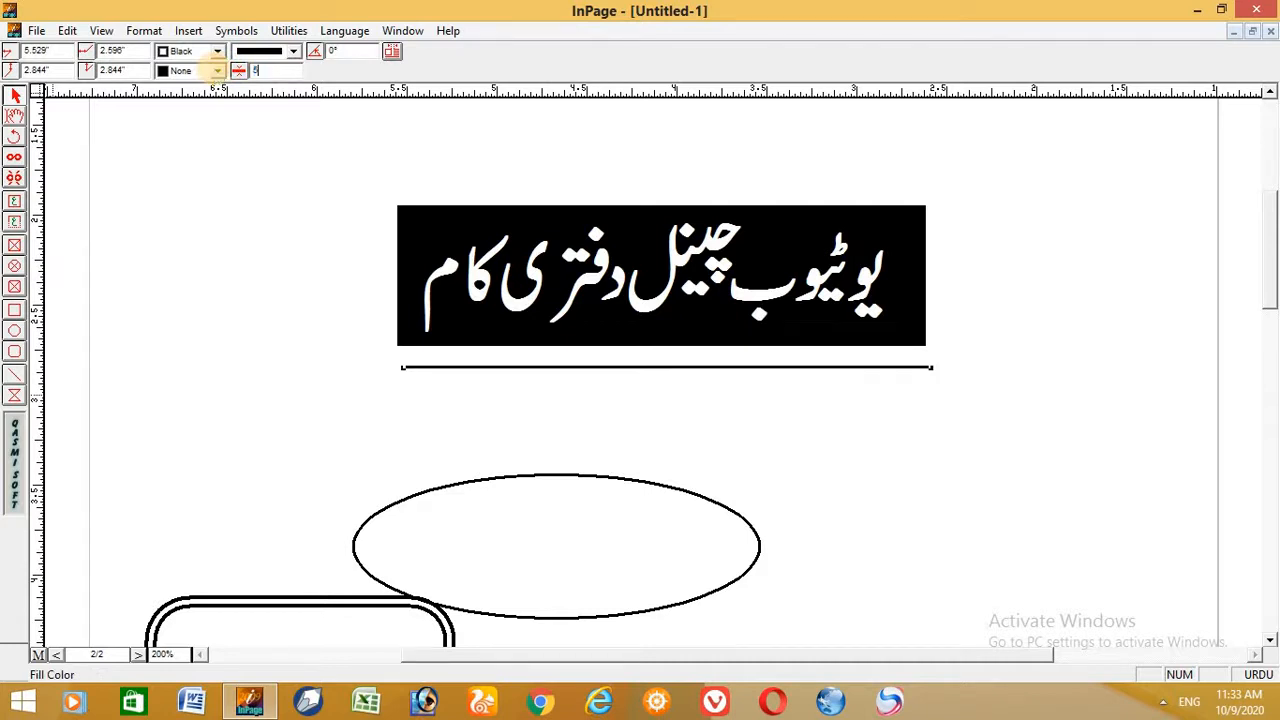
click(293, 51)
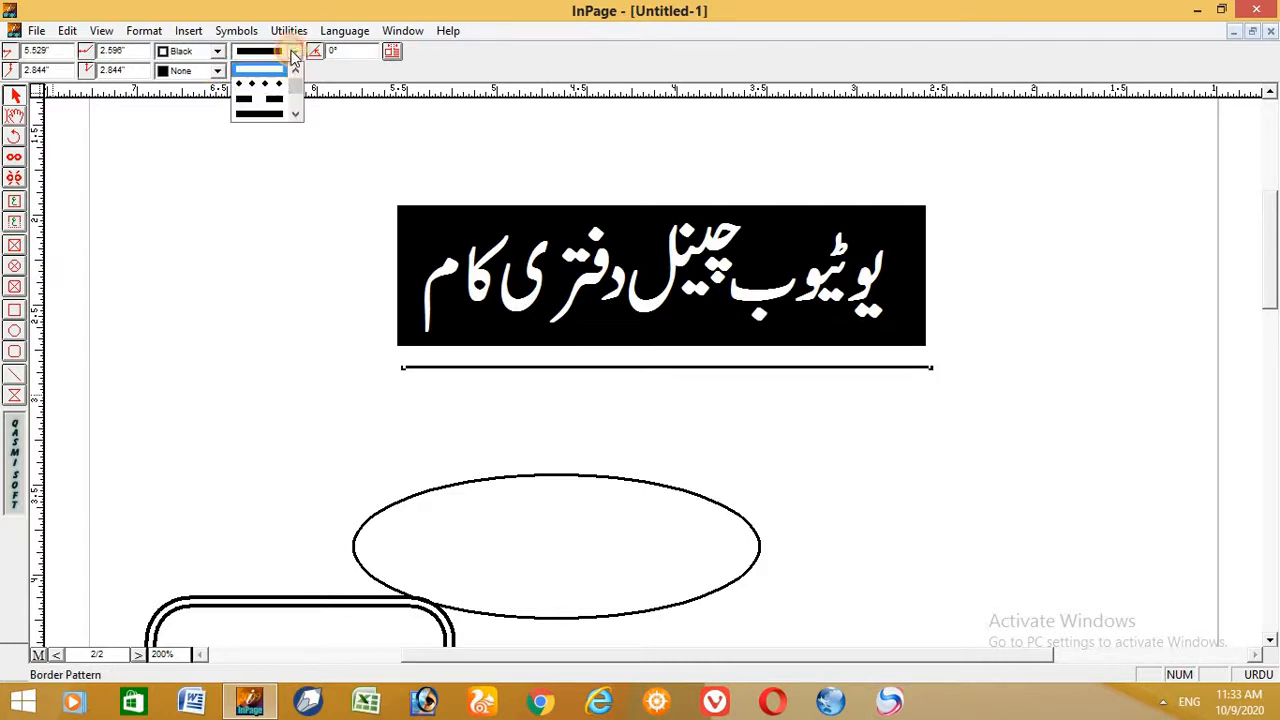
click(295, 117)
click(295, 117)
click(295, 117)
click(295, 117)
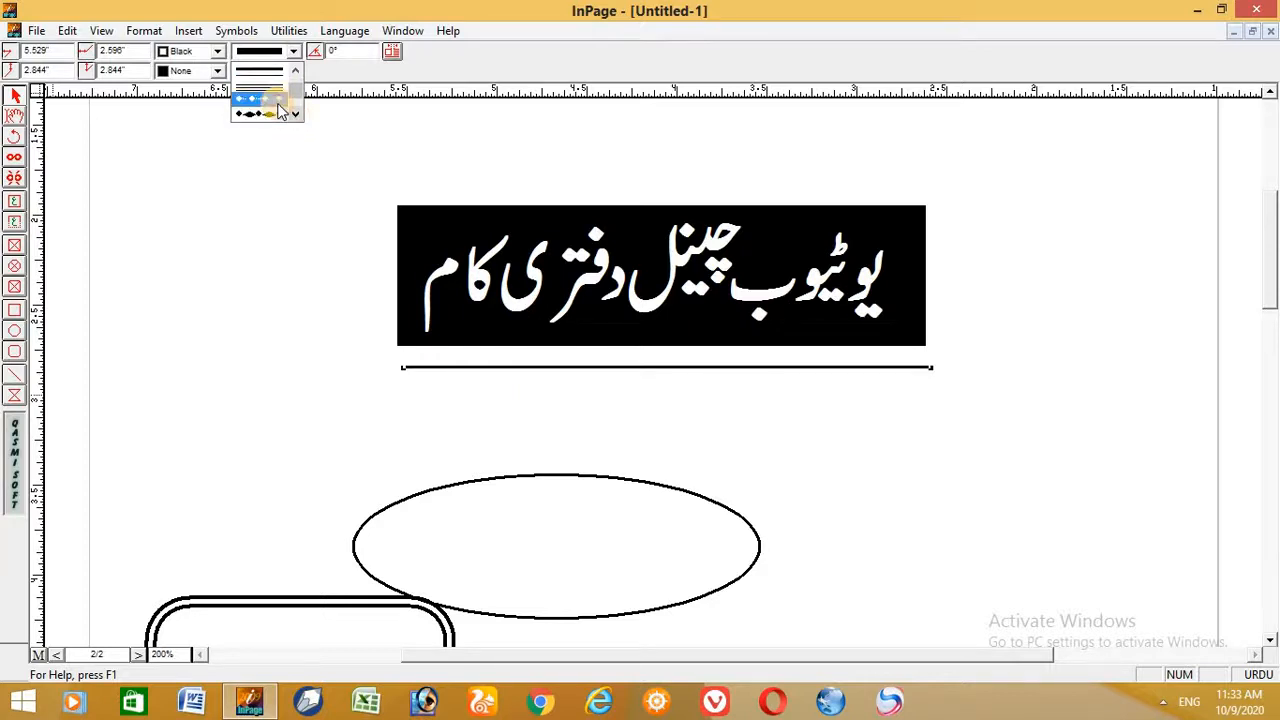
click(278, 101)
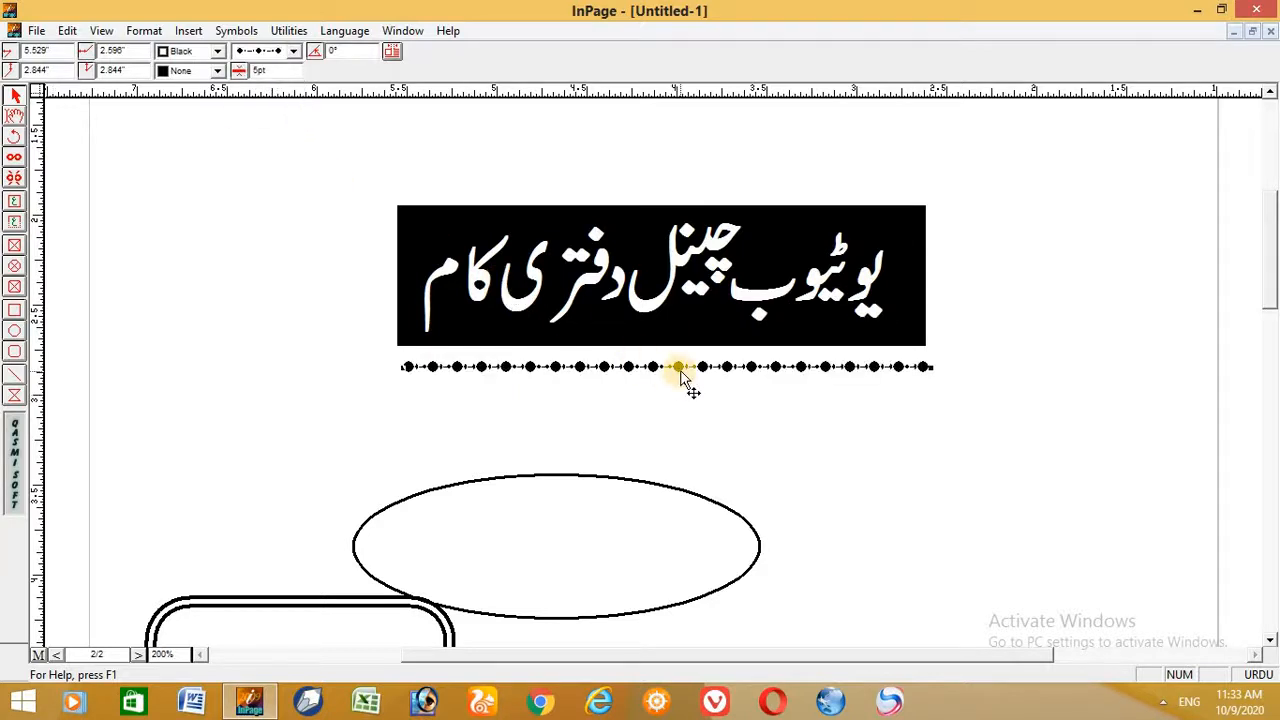
- Clear the heading box, line and shapes from the page and fill the page body with the repeated Urdu channel text
click(14, 121)
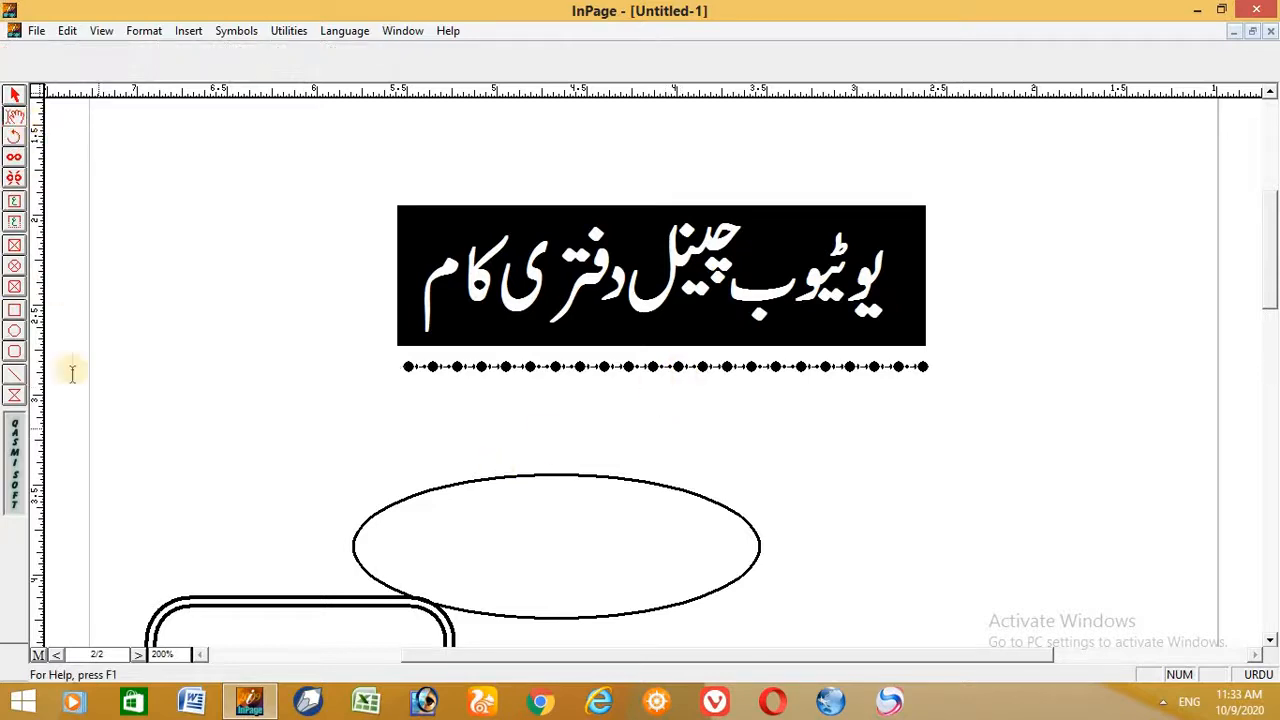
click(283, 300)
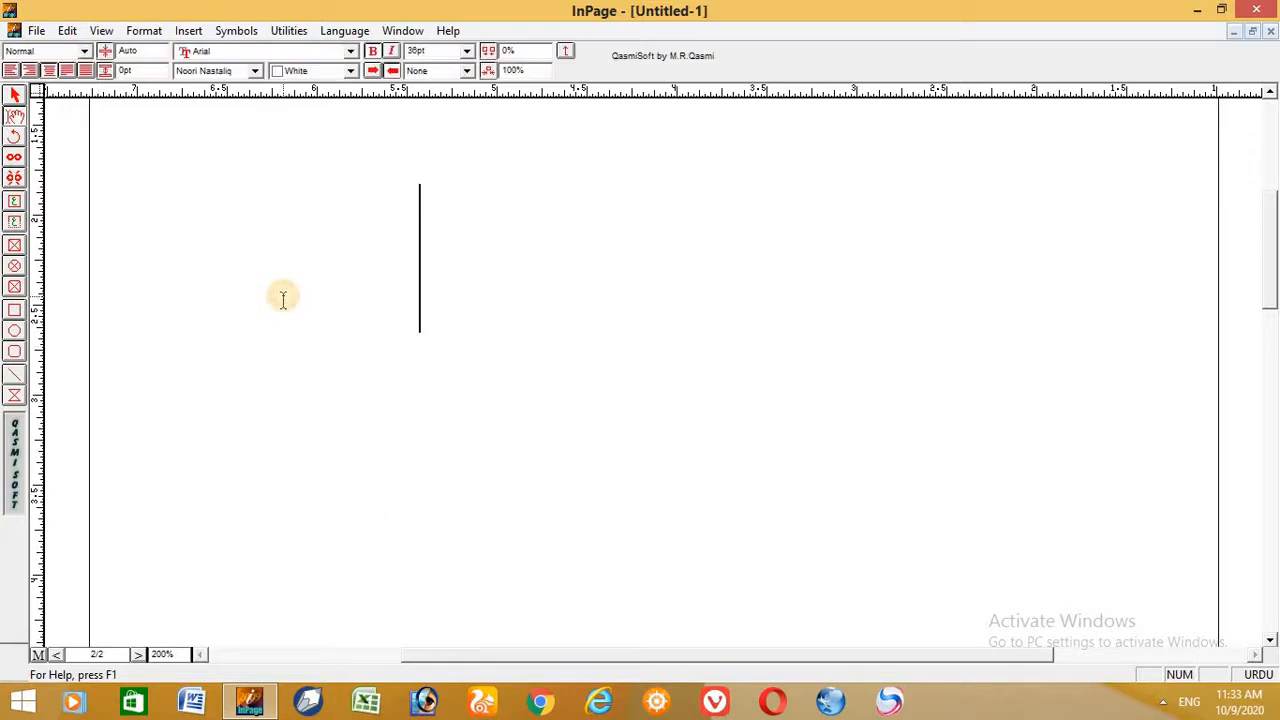
key(ctrl+v)
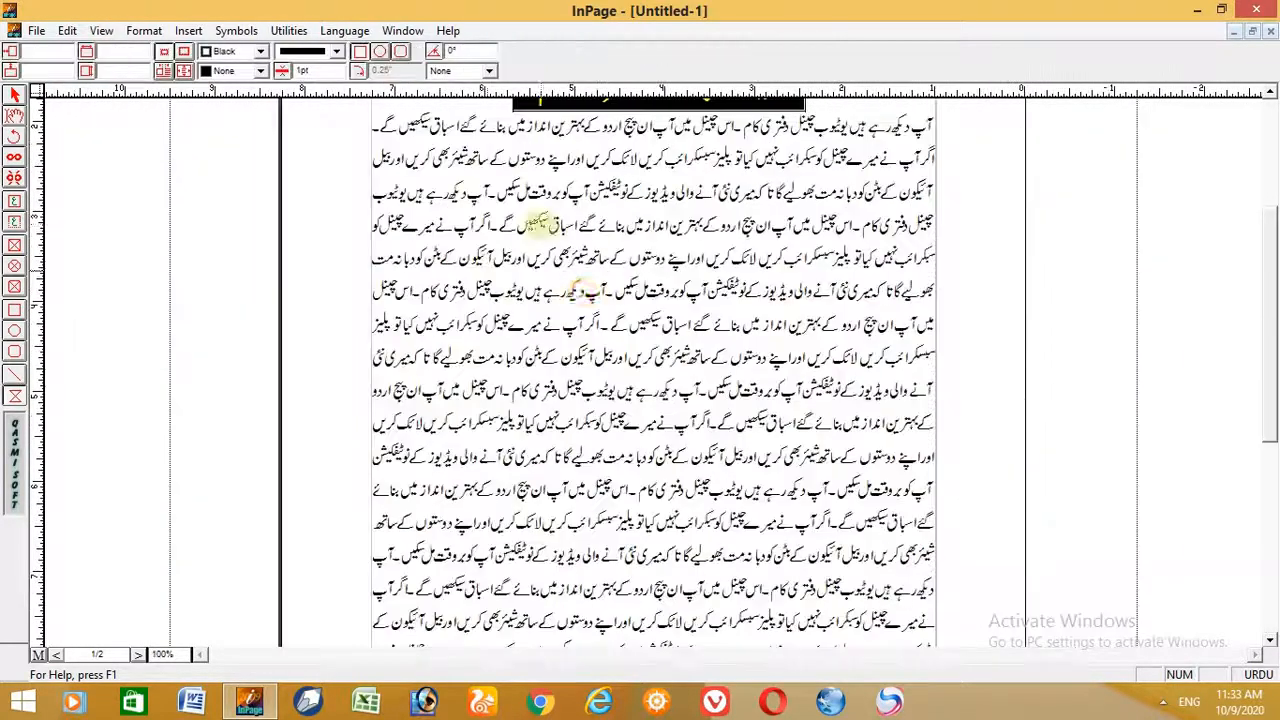
- Draw a box about 2.17" by 2.18" over the body text and pull its left, right and bottom sides out into a polygon about 4.56" by 2.43"
mouse_move(542, 225)
mouse_down()
mouse_move(625, 378)
mouse_move(724, 478)
mouse_move(737, 424)
mouse_up()
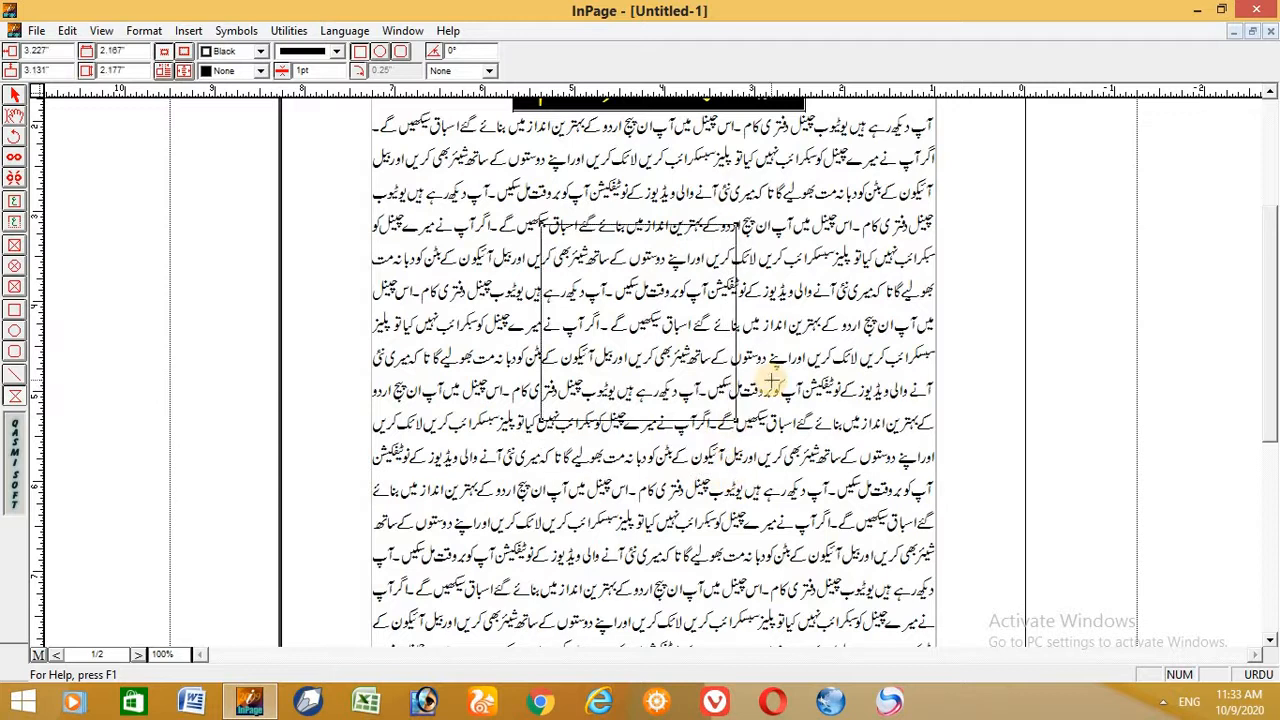
click(16, 95)
drag(540, 320, 432, 325)
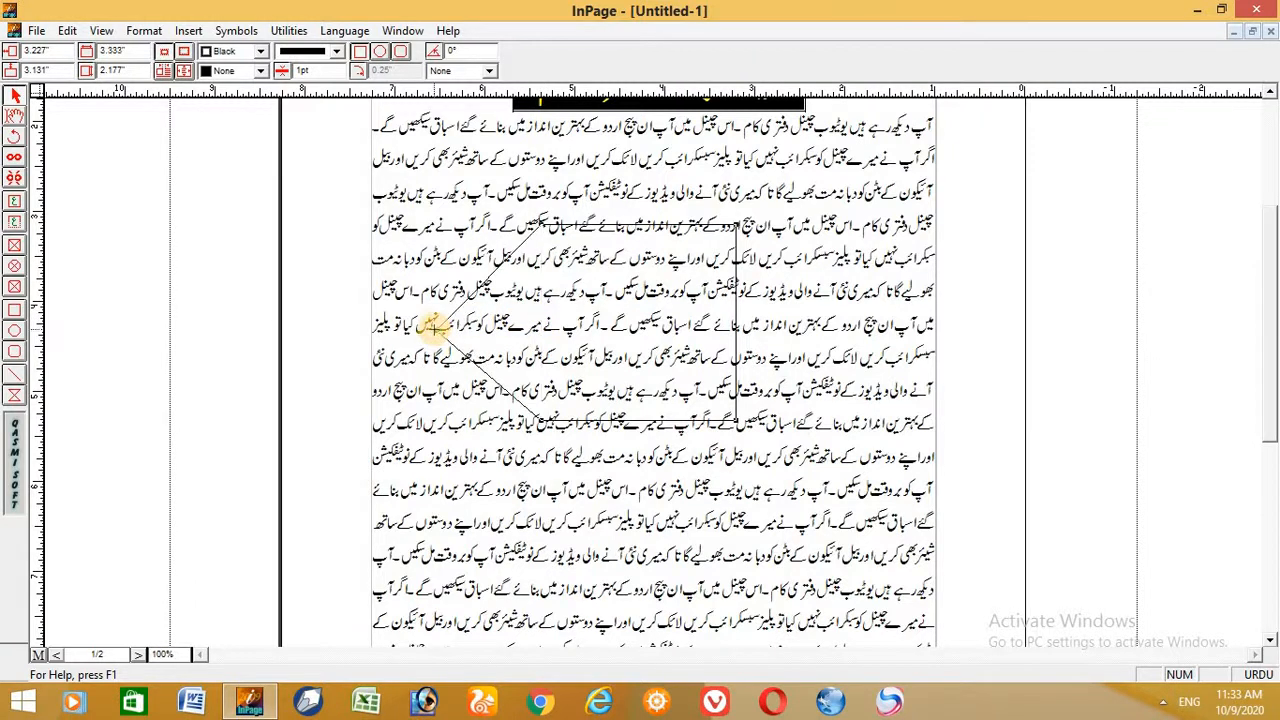
key(ctrl+2)
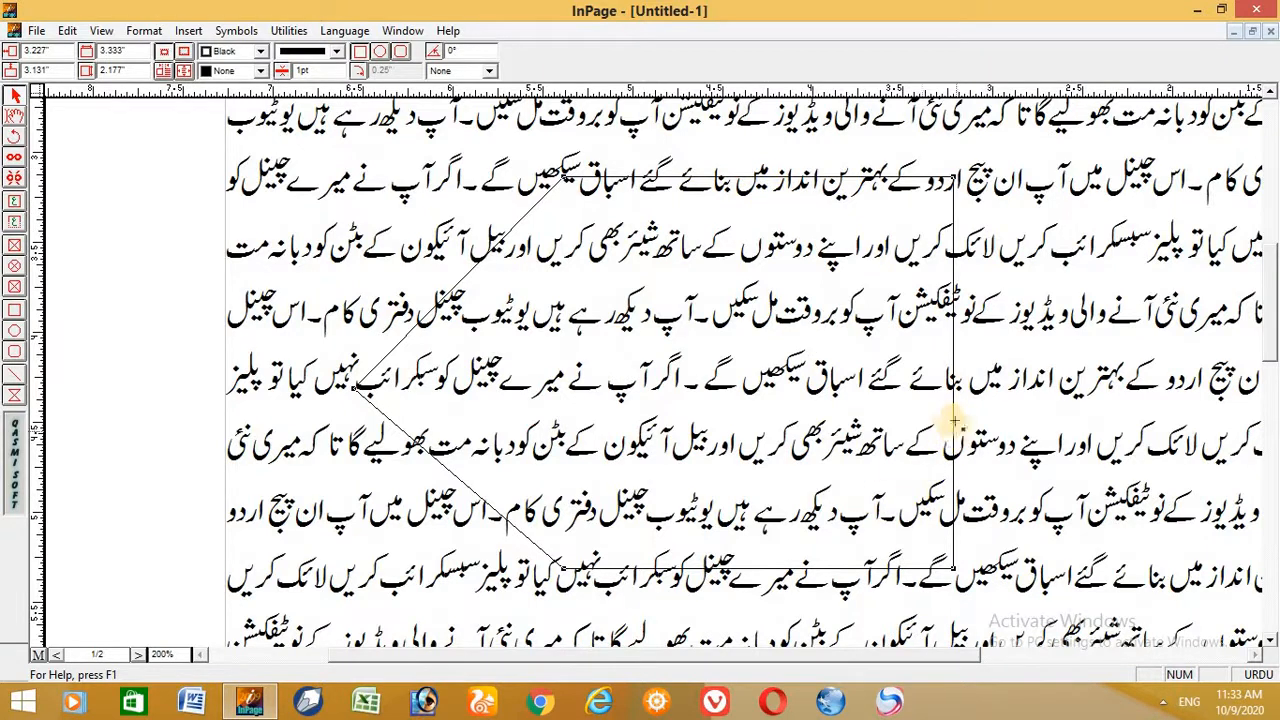
drag(952, 414, 1172, 455)
drag(775, 568, 778, 612)
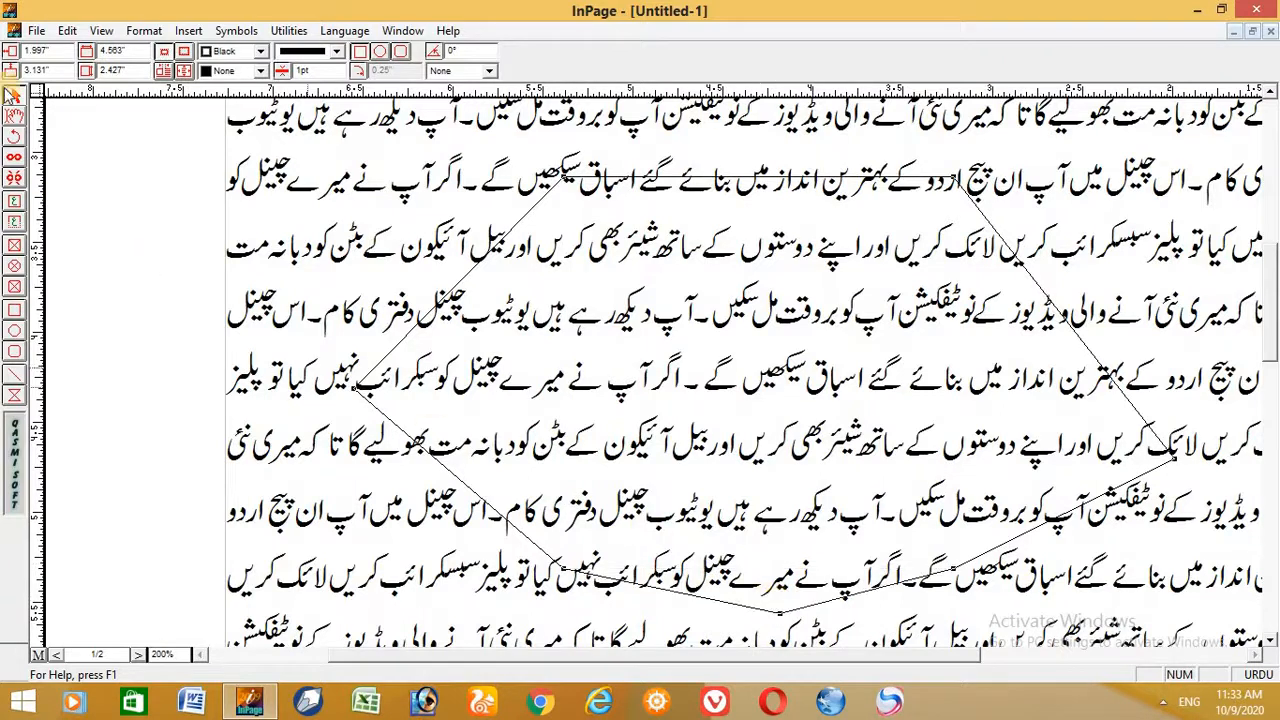
- Turn on text Run Around for the polygon box so the Urdu text wraps around its outline
click(143, 30)
click(140, 30)
click(140, 30)
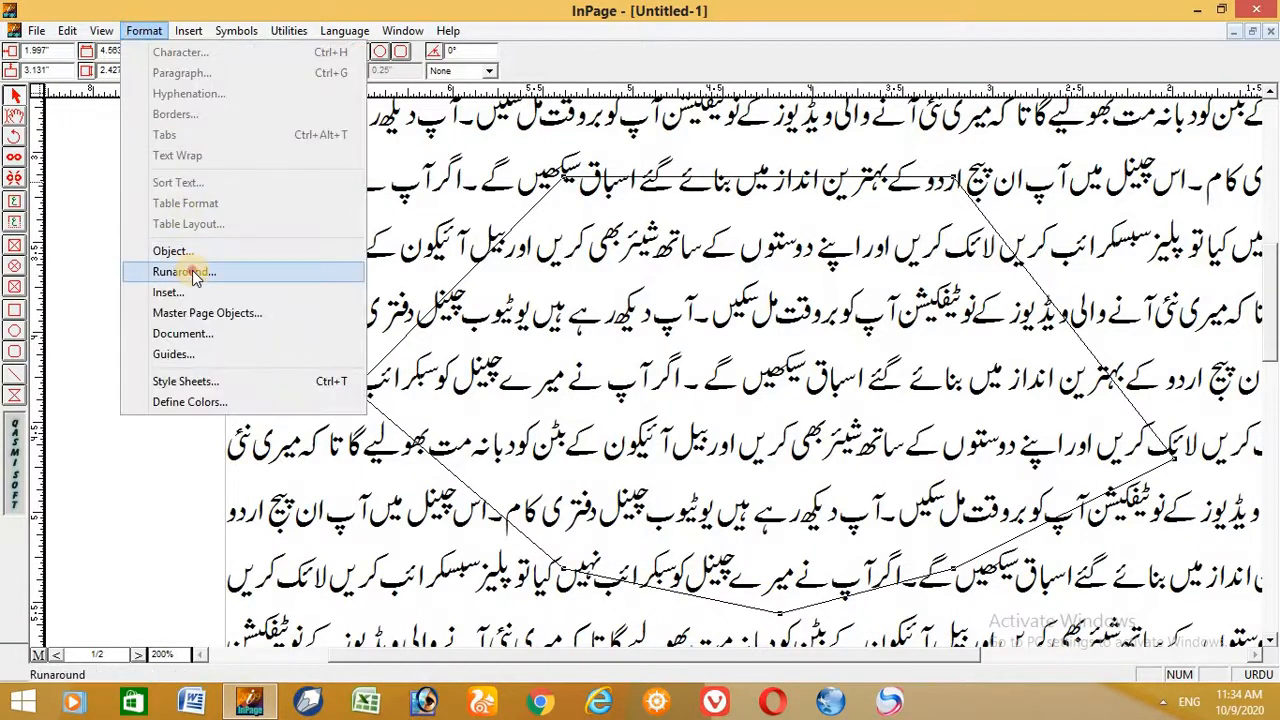
click(185, 272)
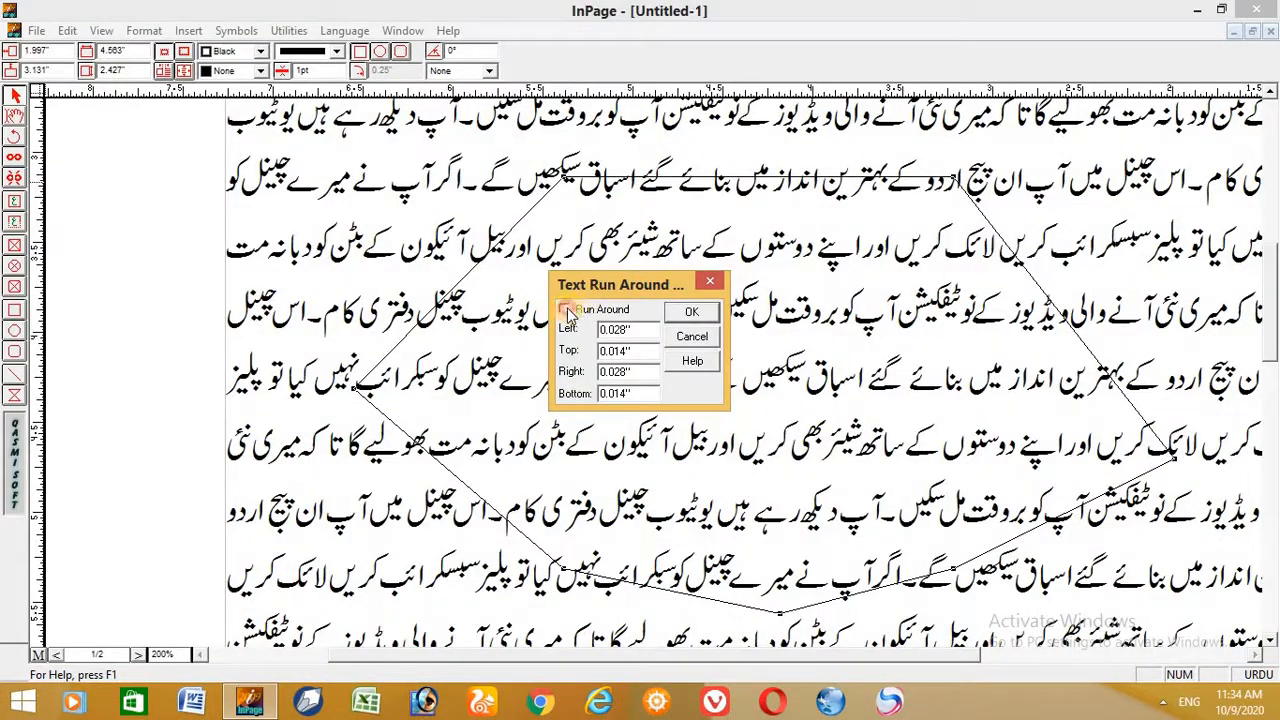
click(565, 310)
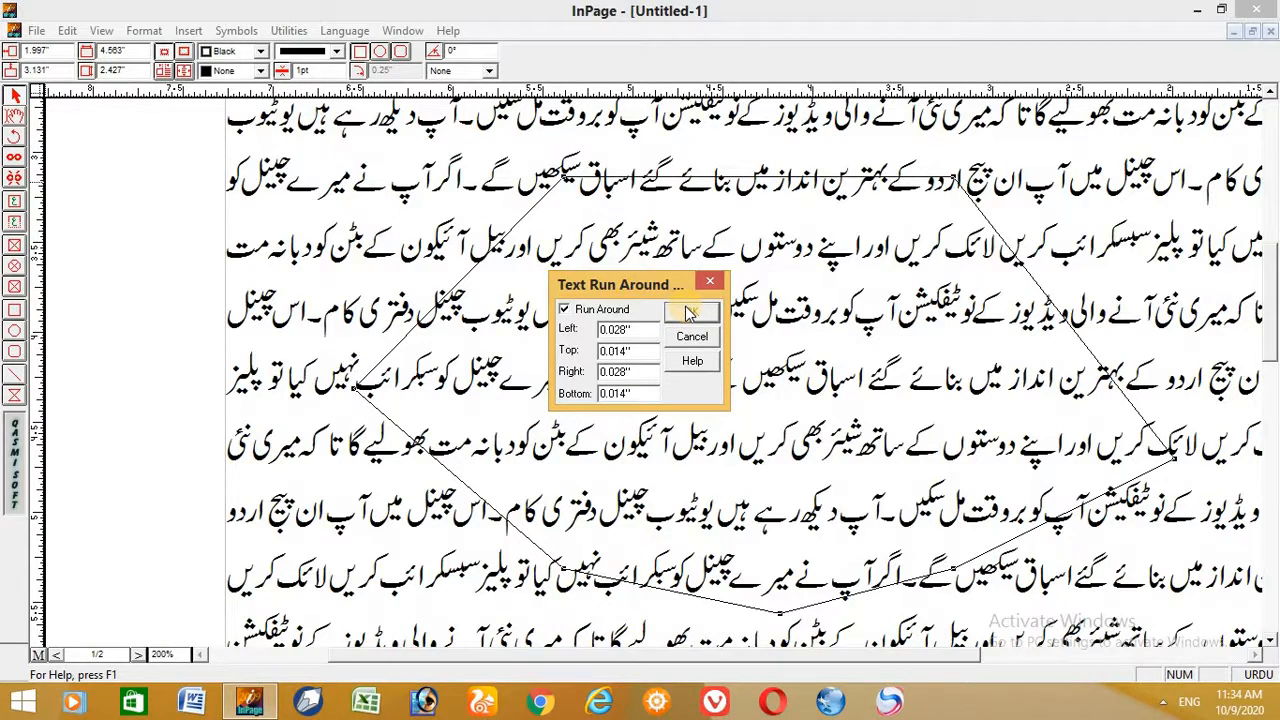
click(686, 311)
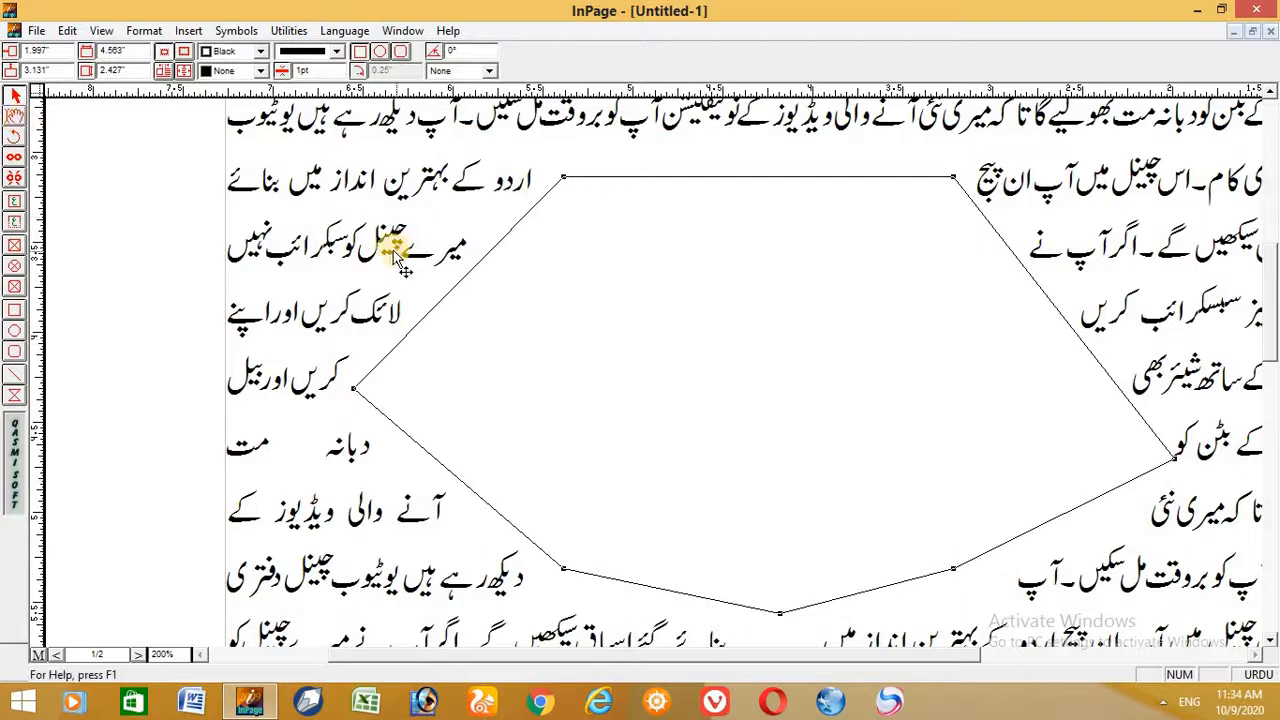
drag(415, 235, 443, 226)
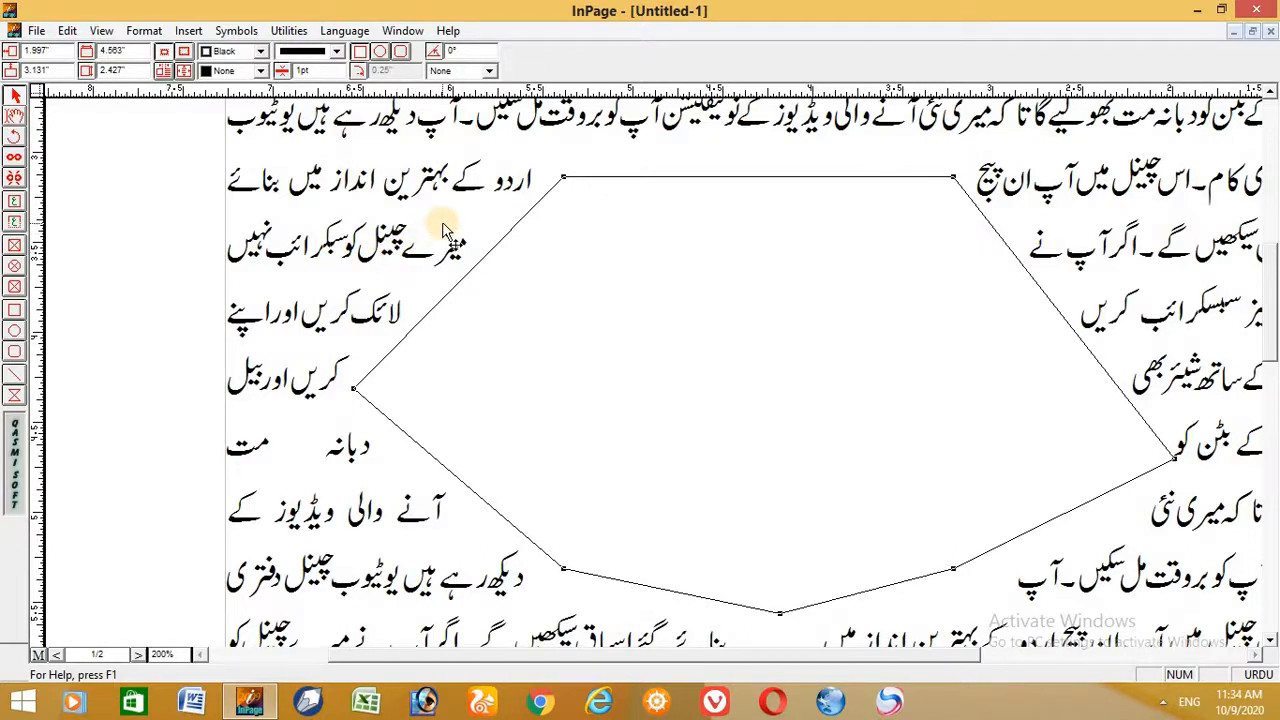